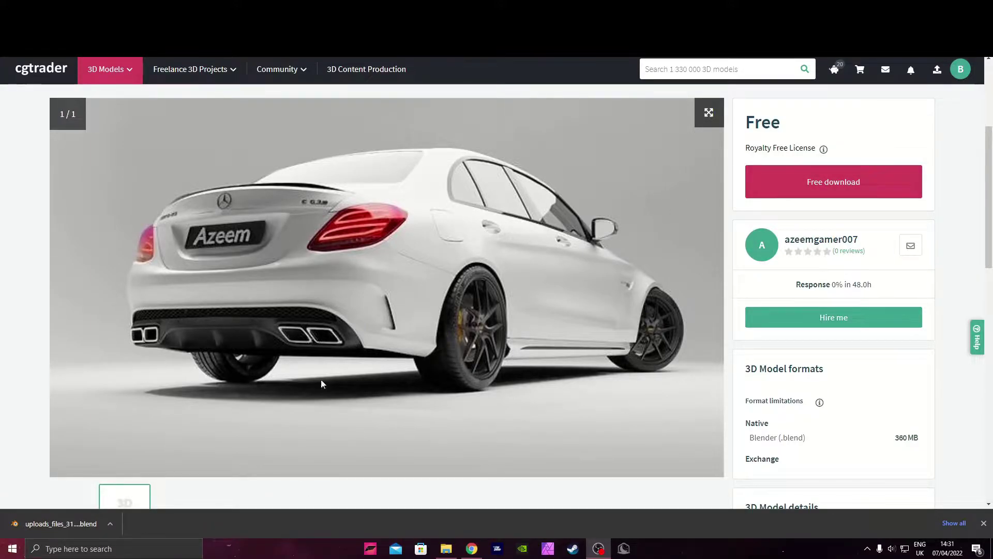
Scroll up and down through the free Mercedes model's CGTrader product page.
scroll(584, 283, "down", 1)
scroll(583, 283, "down", 2)
scroll(569, 282, "up", 2)
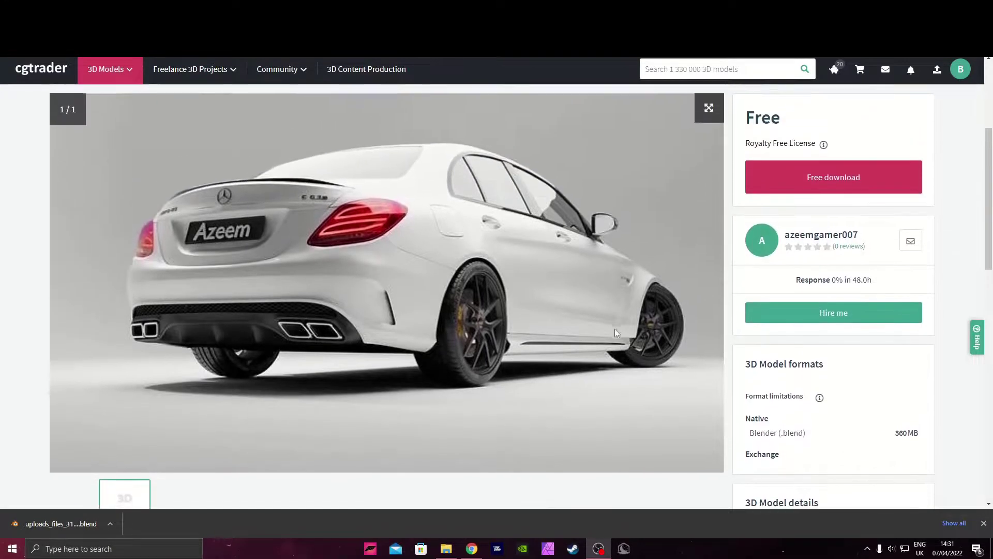
scroll(523, 277, "down", 3)
scroll(632, 426, "up", 3)
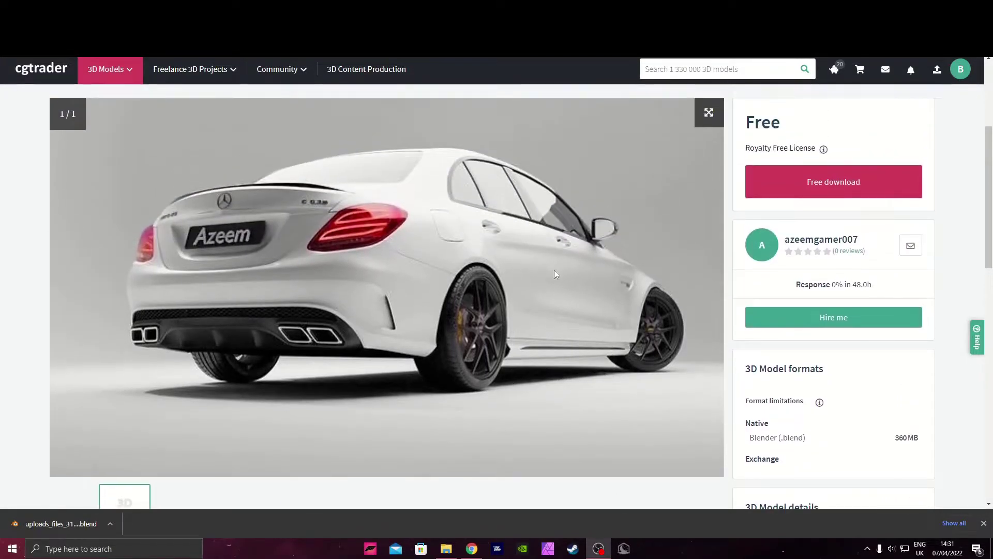
Show the desktop, launch Blender with the Mercedes scene, and orbit out of the camera view.
key("super+d")
double_click(963, 73)
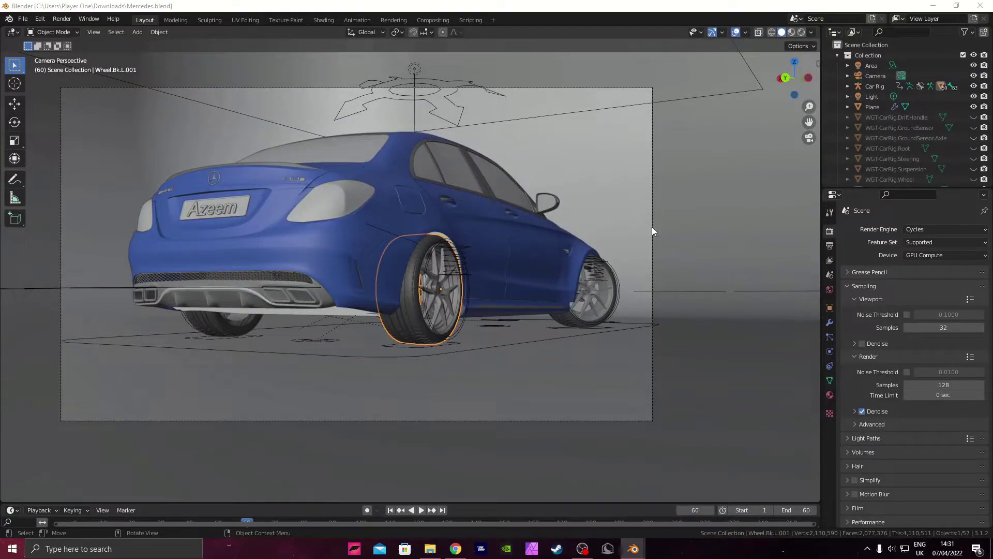
middle_click_drag(652, 218, 475, 179)
scroll(545, 218, "down", 1)
scroll(517, 212, "down", 4)
Delete the backdrop plane and the camera.
left_click(446, 191)
key("x")
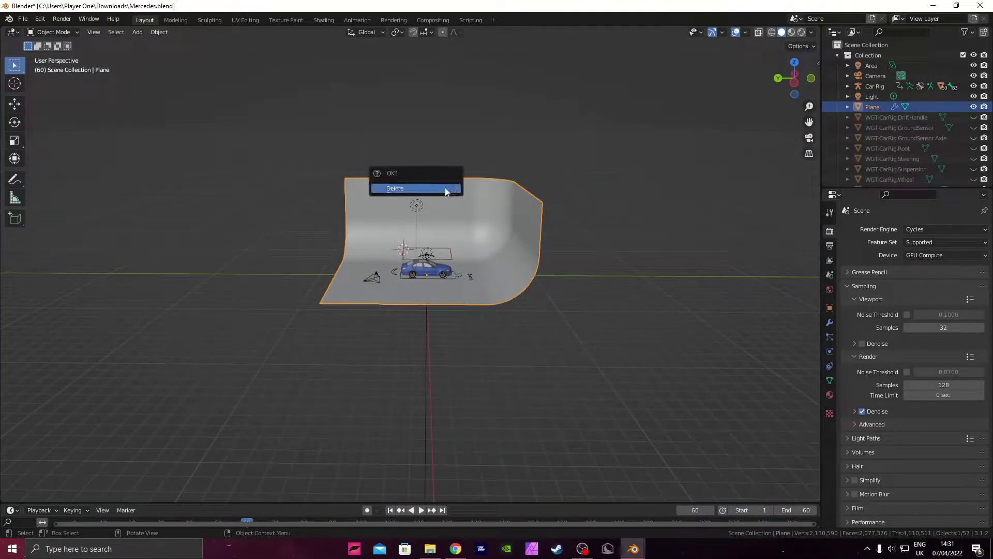
left_click(445, 187)
scroll(557, 291, "up", 5)
left_click(317, 285)
key("x")
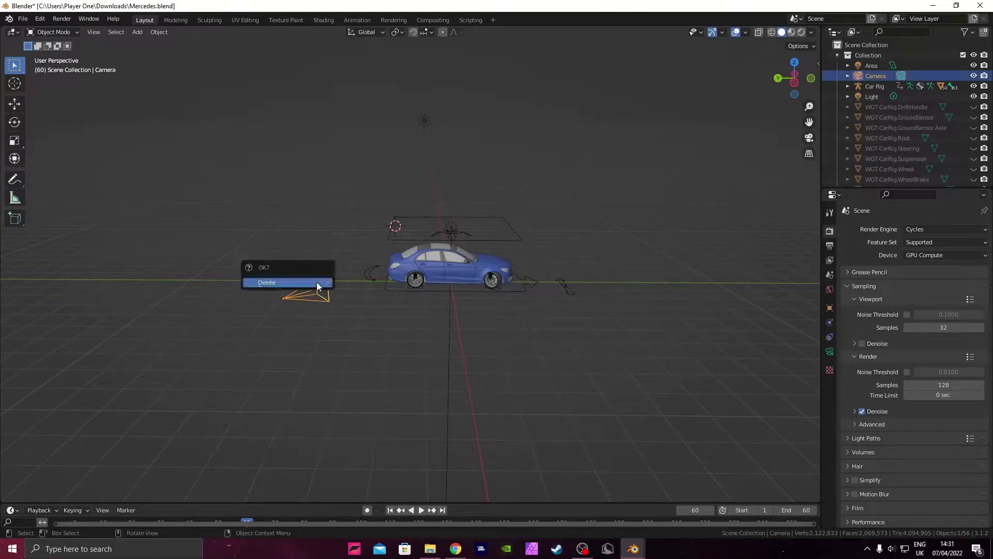
left_click(316, 282)
Delete the point light and the area light.
middle_click_drag(530, 284, 359, 154)
left_click(348, 118)
key("x")
left_click(350, 117)
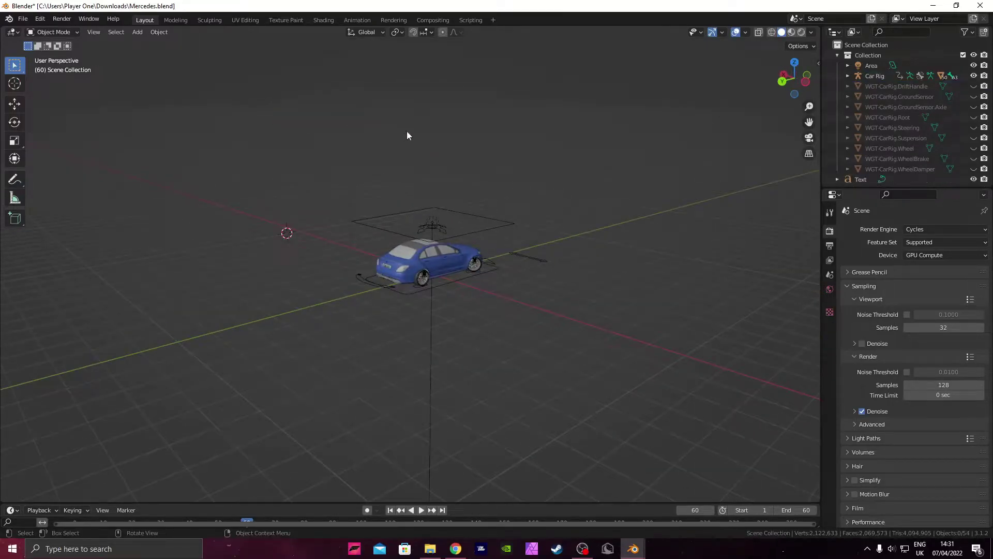
middle_click_drag(407, 132, 414, 206)
left_click(414, 206)
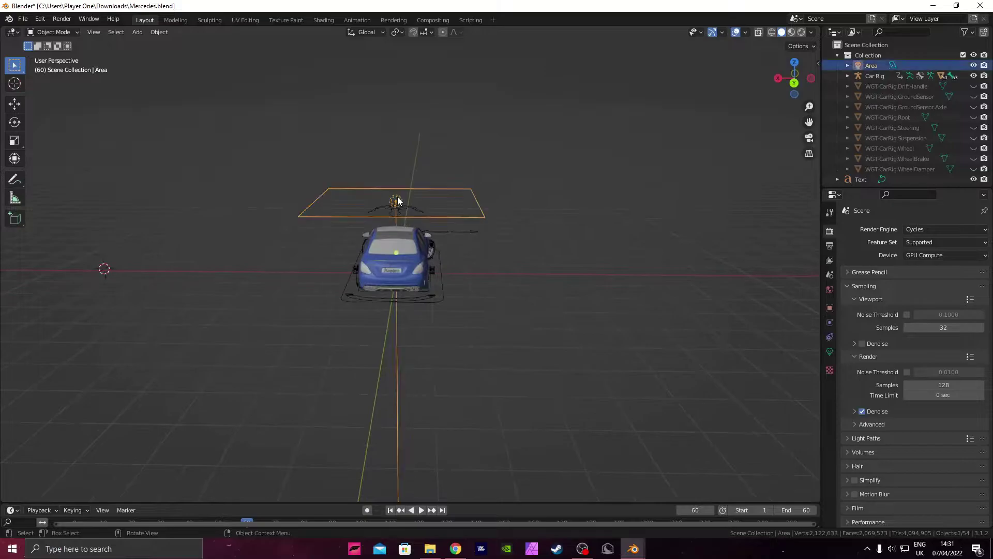
key("x")
left_click(398, 197)
Select the Car Rig with the Move tool active.
scroll(588, 233, "up", 3)
middle_click_drag(587, 234, 219, 144)
left_click(533, 136)
left_click(15, 104)
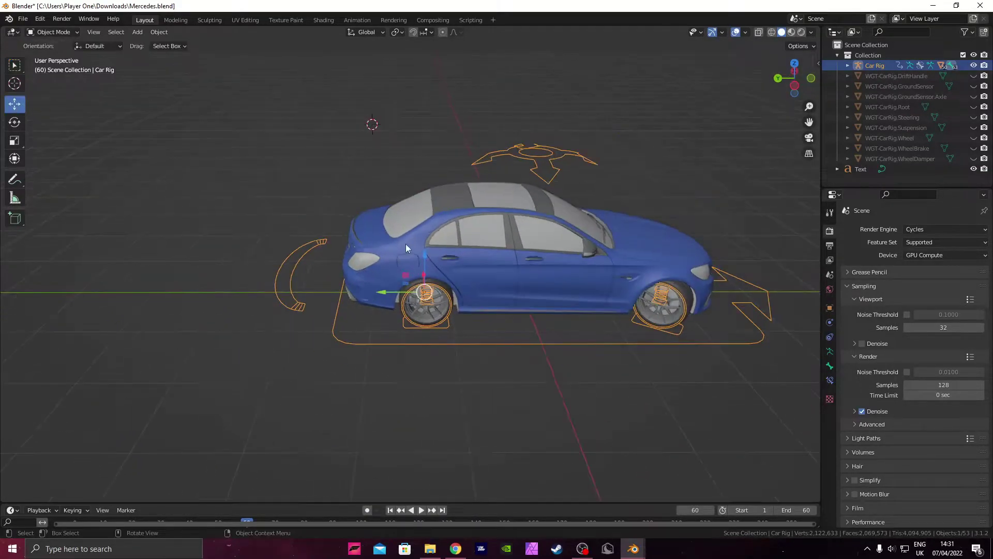
left_click(406, 243)
middle_click_drag(406, 243, 360, 264)
left_click(355, 265)
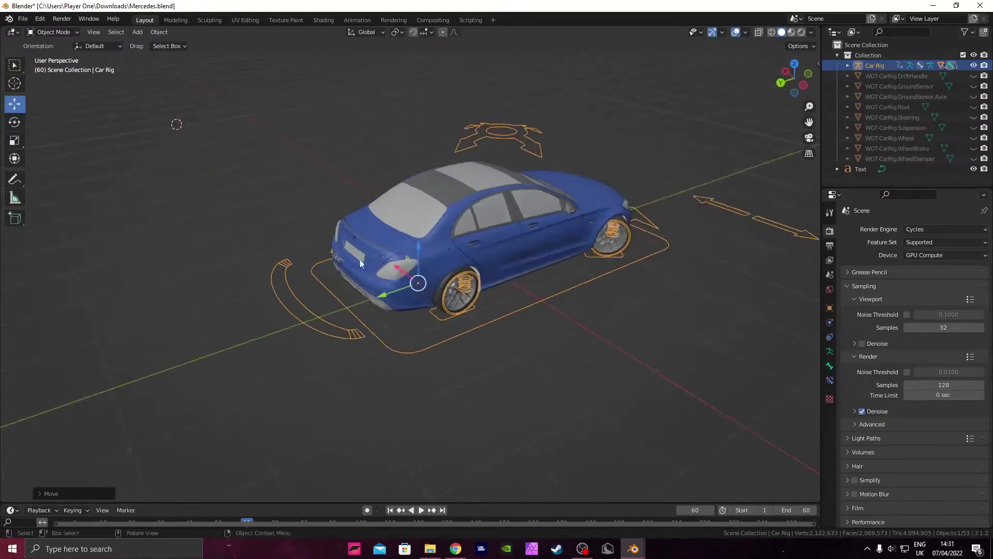
Slide the Car Rig 1.362 m along the Y axis.
left_click(336, 257)
middle_click_drag(539, 240, 514, 240)
left_click(514, 240)
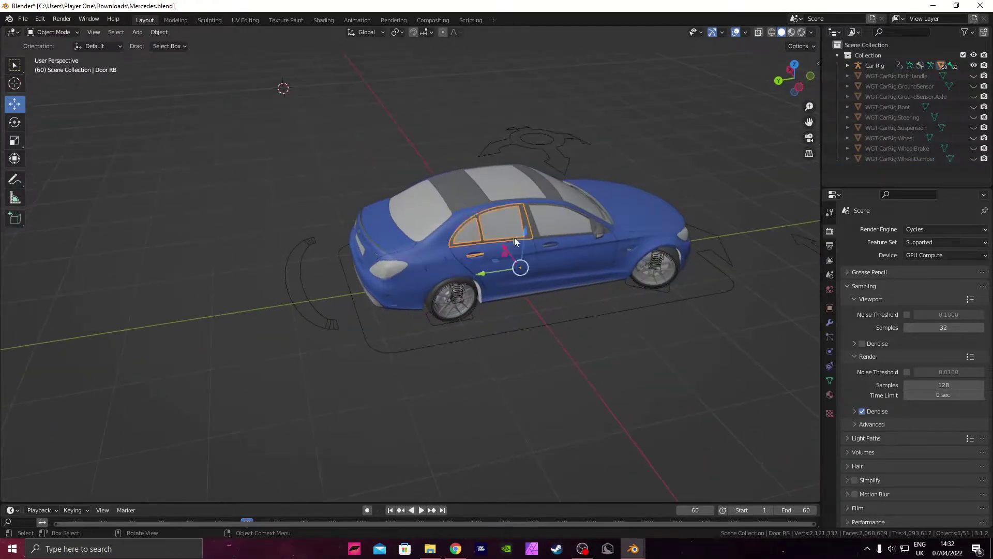
left_click(562, 148)
left_click_drag(409, 288, 290, 250)
left_click(290, 250)
scroll(449, 152, "down", 4)
In Top view, add a plane mesh and move it onto the car.
left_click(552, 202)
middle_click_drag(551, 202, 580, 191)
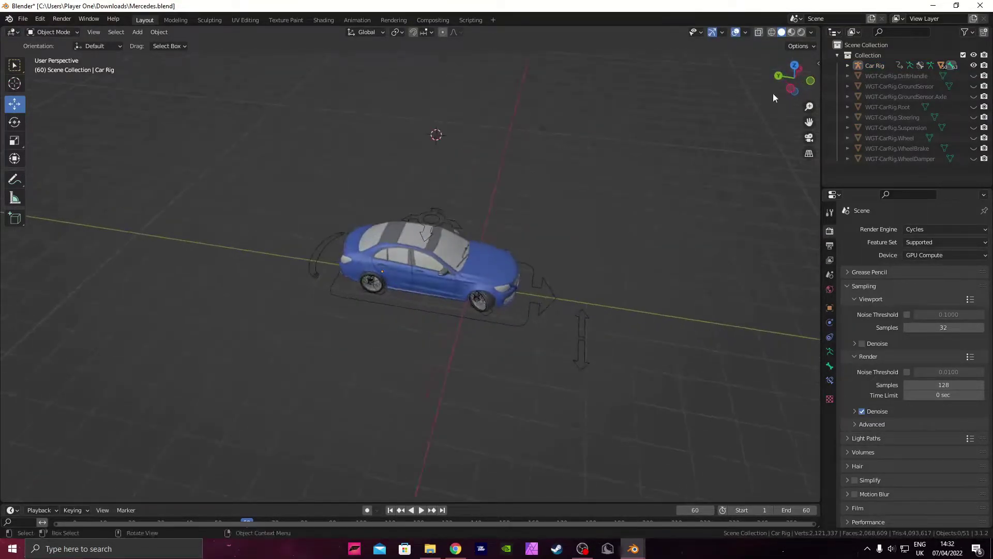
left_click(791, 63)
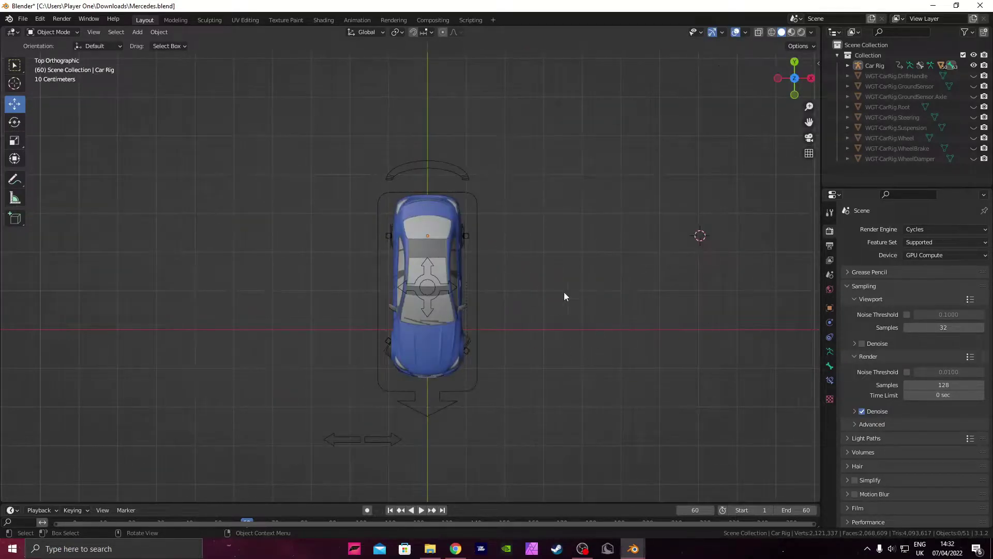
key("shift+a")
mouse_move(529, 293)
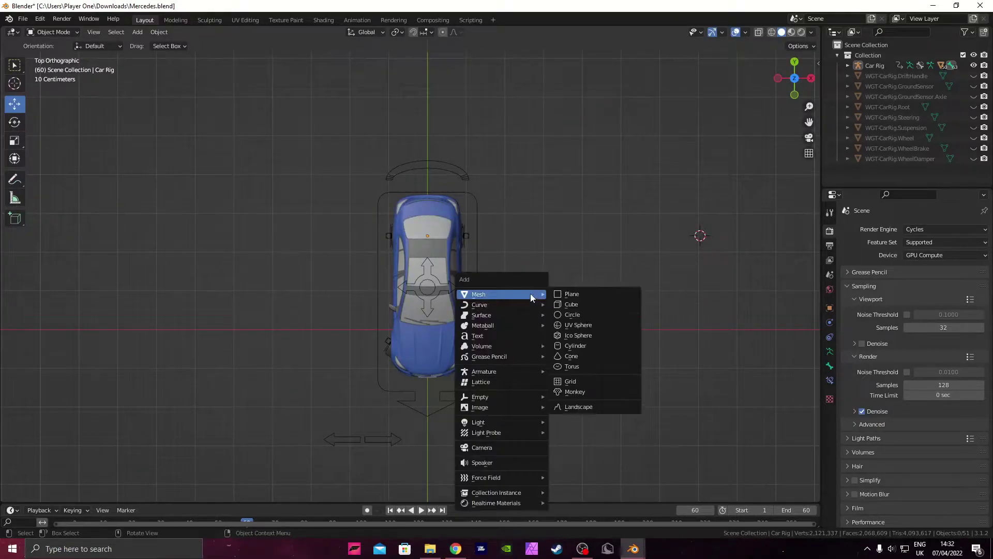
left_click(559, 295)
key("g")
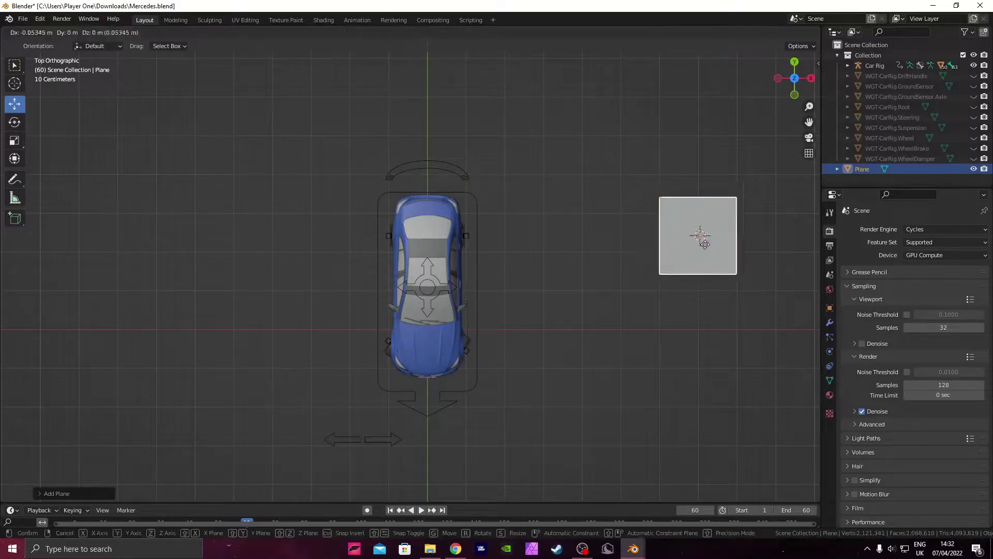
left_click(441, 333)
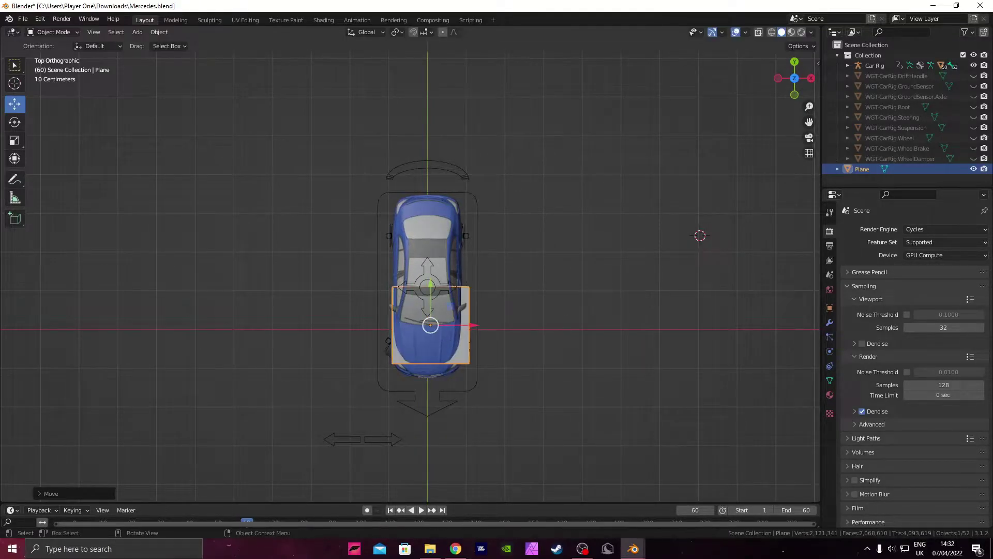
Scale the plane up, stretch it along Y, shift it, and widen it along X.
key("s")
left_click(470, 315)
key("s")
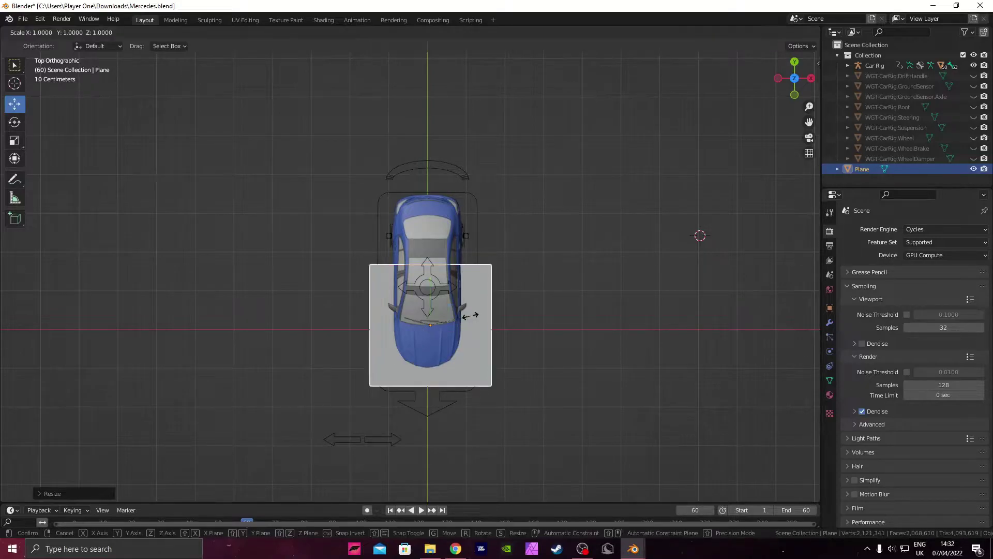
key("y")
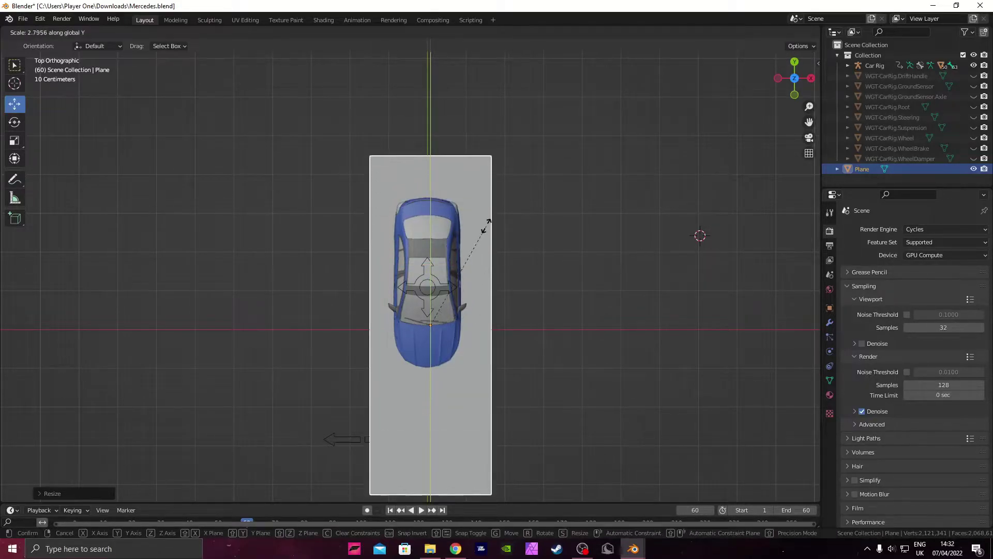
left_click(484, 222)
left_click_drag(437, 295, 438, 253)
key("s")
key("x")
left_click(470, 252)
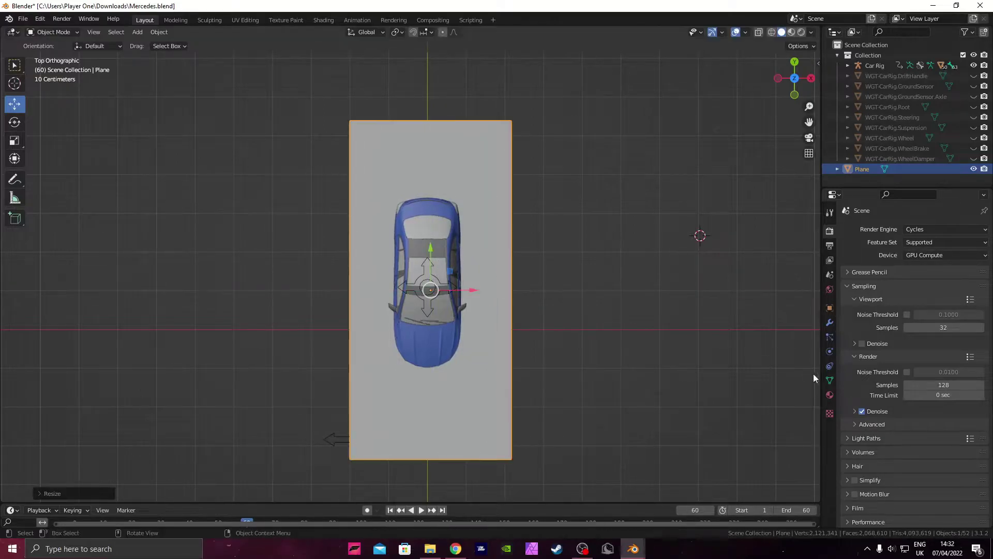
Apply the MetalStainlessSteelBrushedElongated005_3K Poliigon material to the plane.
left_click(829, 395)
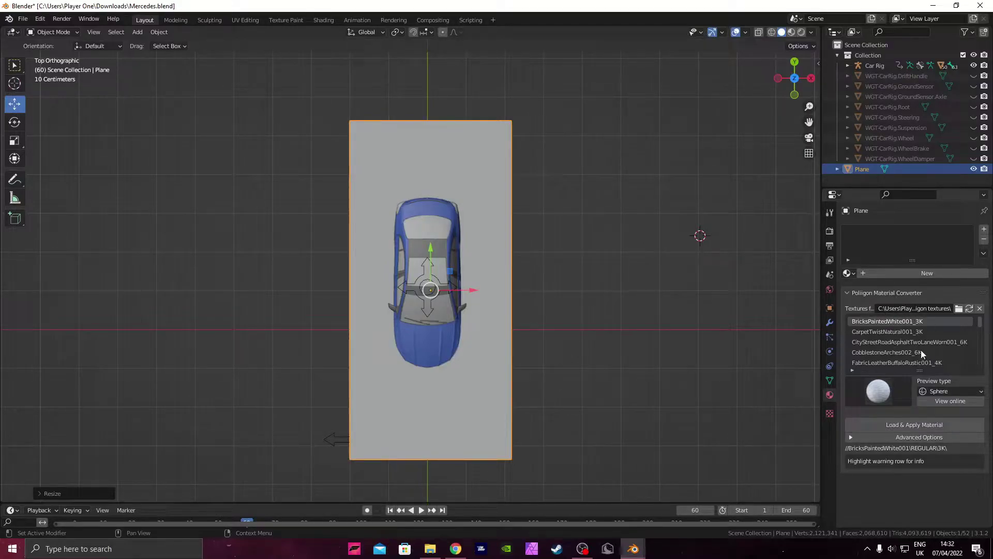
scroll(923, 344, "down", 2)
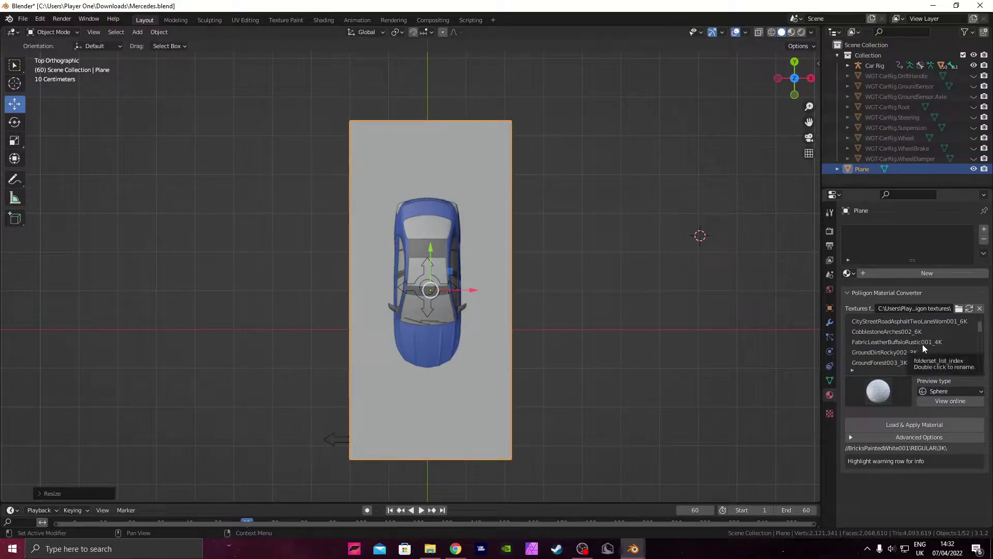
scroll(922, 343, "down", 3)
left_click(922, 343)
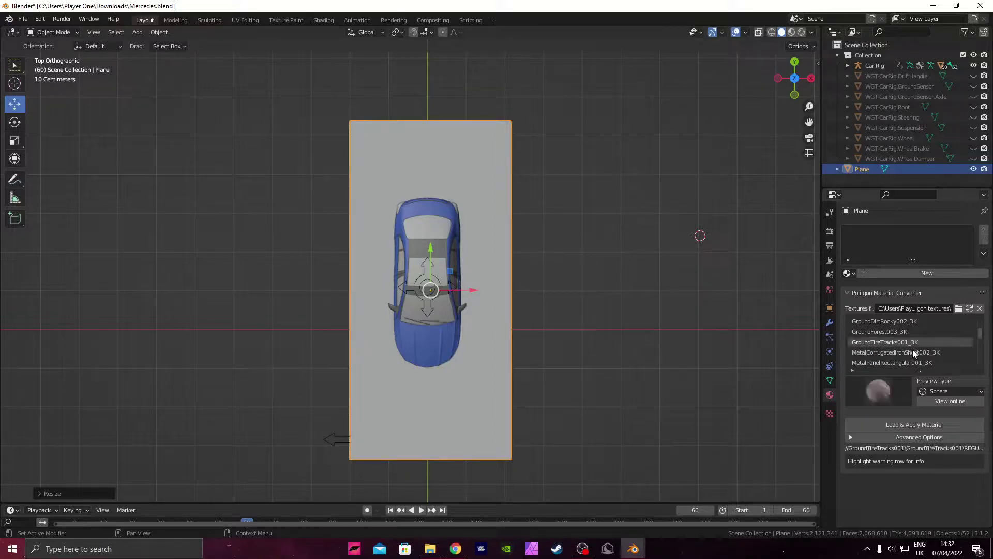
scroll(905, 354, "down", 2)
left_click(890, 356)
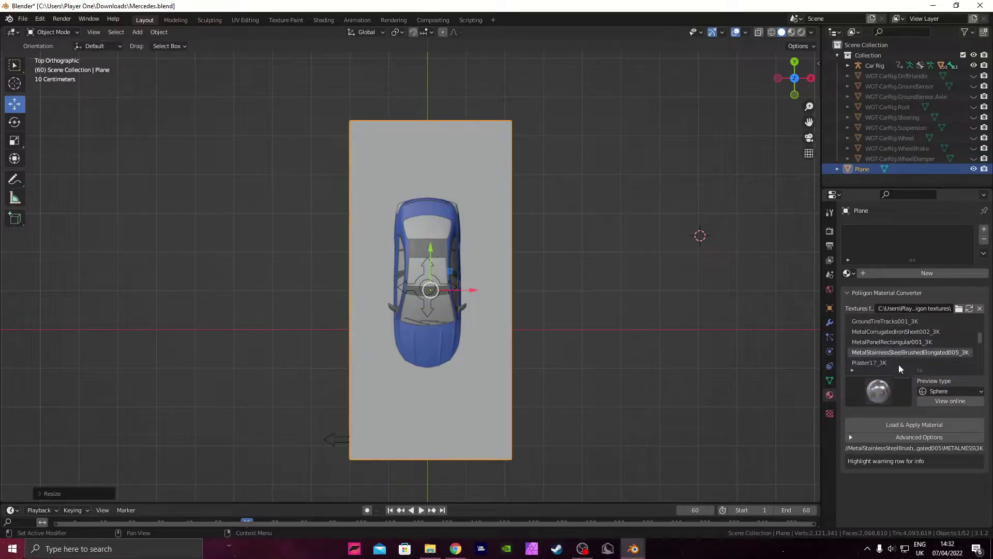
left_click(922, 424)
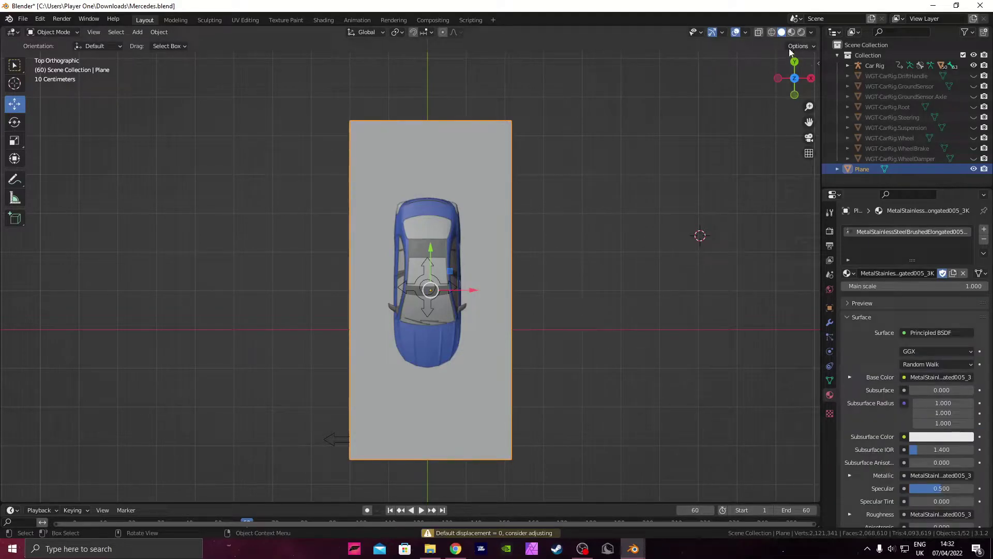
Lower the plane beneath the car and switch the viewport to Material Preview.
middle_click_drag(624, 306, 659, 213)
left_click_drag(434, 227, 448, 259)
scroll(447, 259, "up", 3)
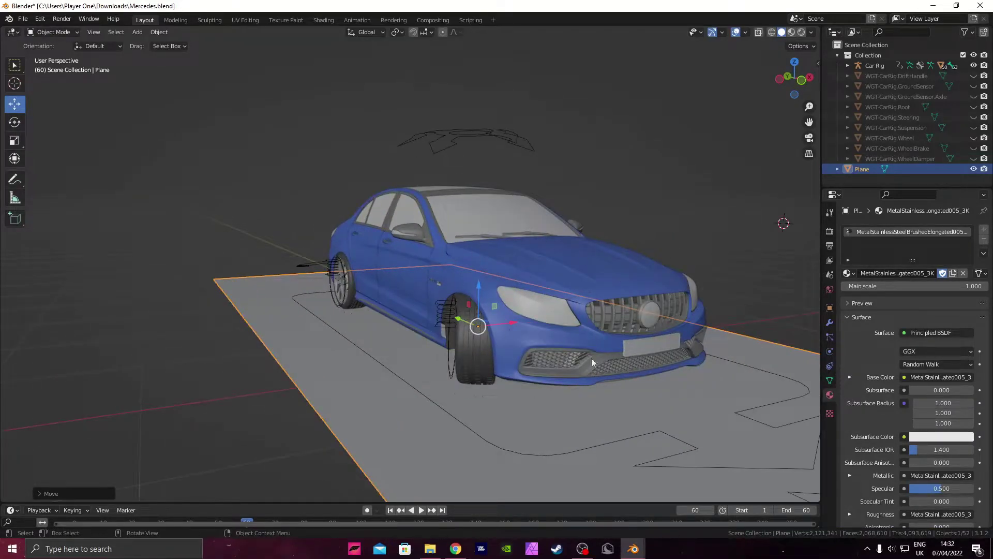
left_click(791, 32)
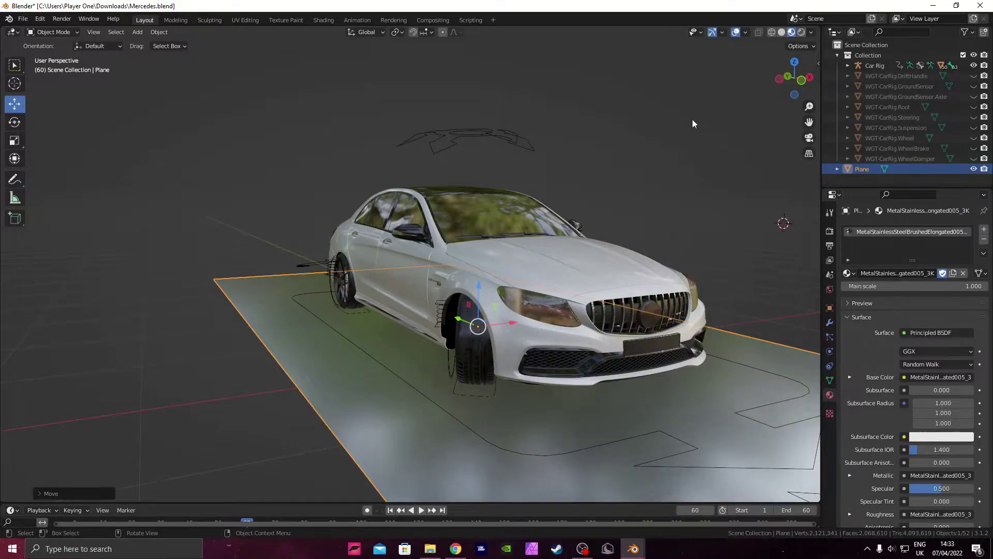
middle_click_drag(694, 123, 655, 233)
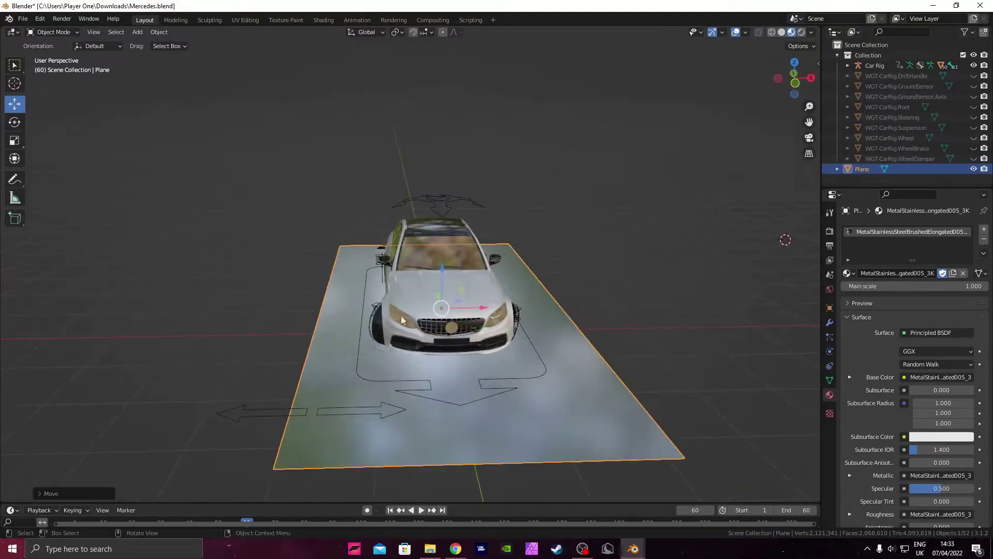
In Pose Mode, slide the rig's steering control 1.777 m along X.
left_click(441, 203)
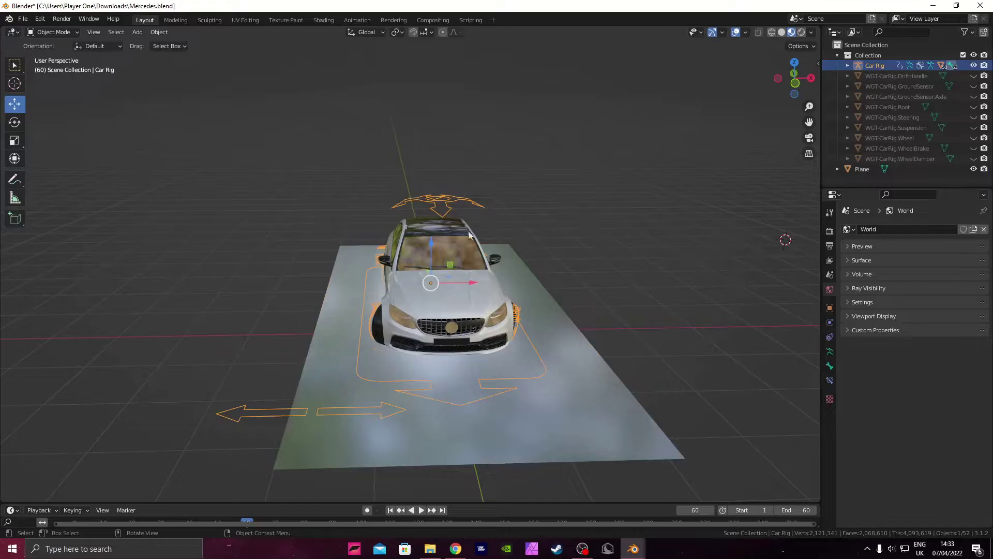
key("ctrl+Tab")
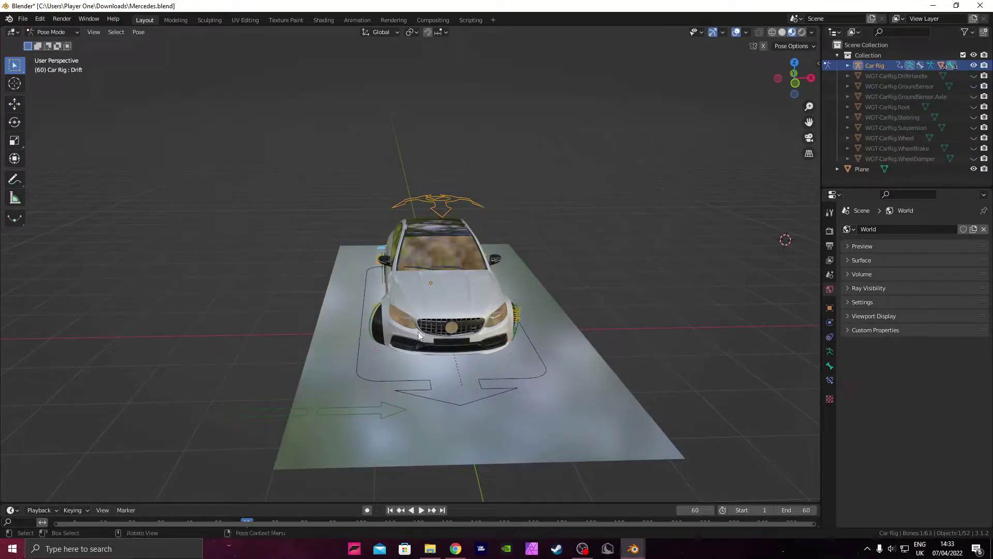
left_click(394, 410)
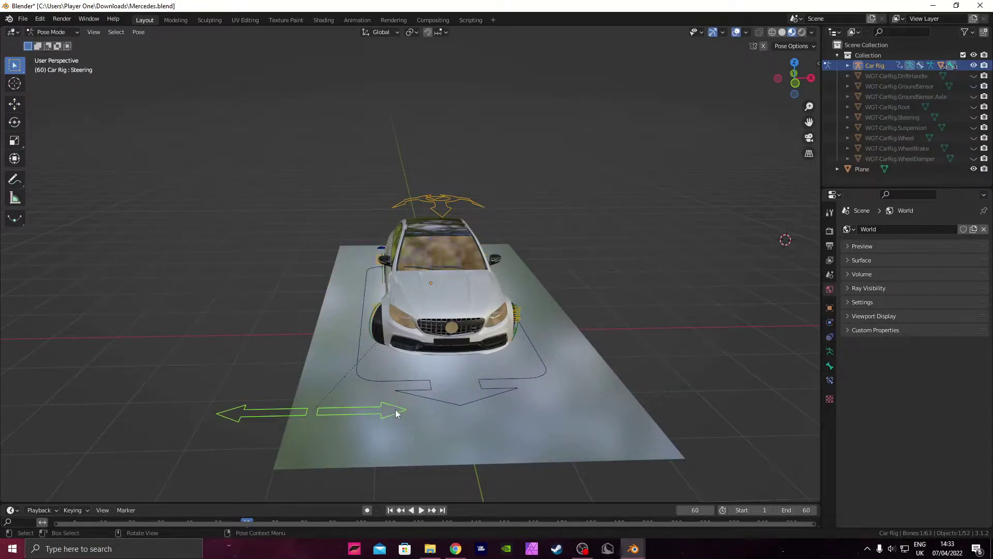
left_click(15, 104)
left_click_drag(350, 412, 524, 412)
Check the car from rear, front orthographic and side views, then deselect the steering bone.
middle_click_drag(524, 412, 532, 191)
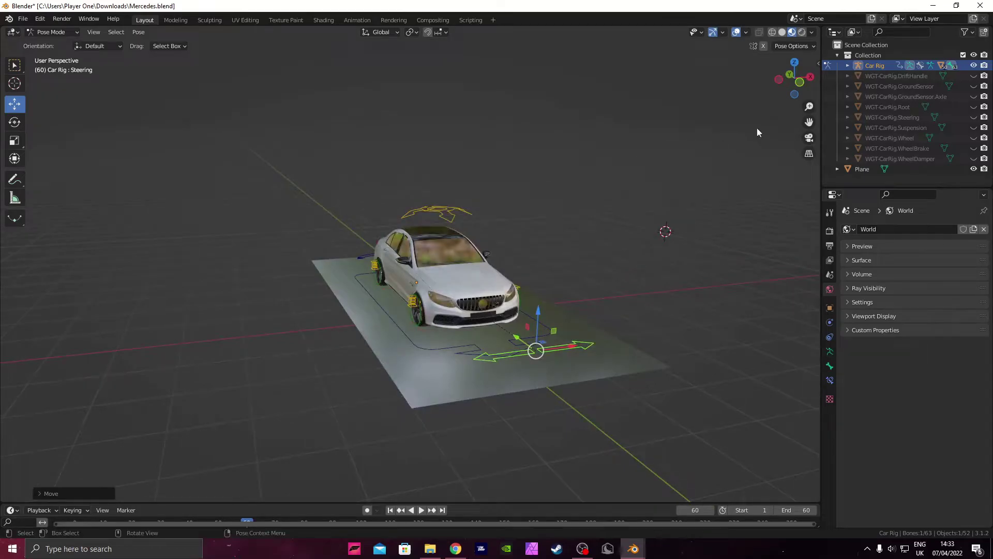
left_click(799, 81)
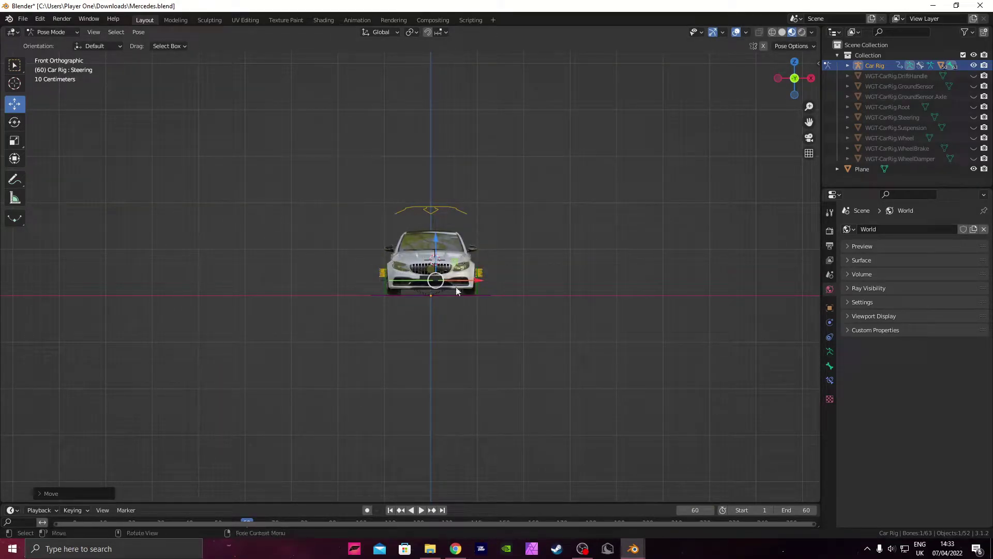
middle_click_drag(440, 272, 515, 184)
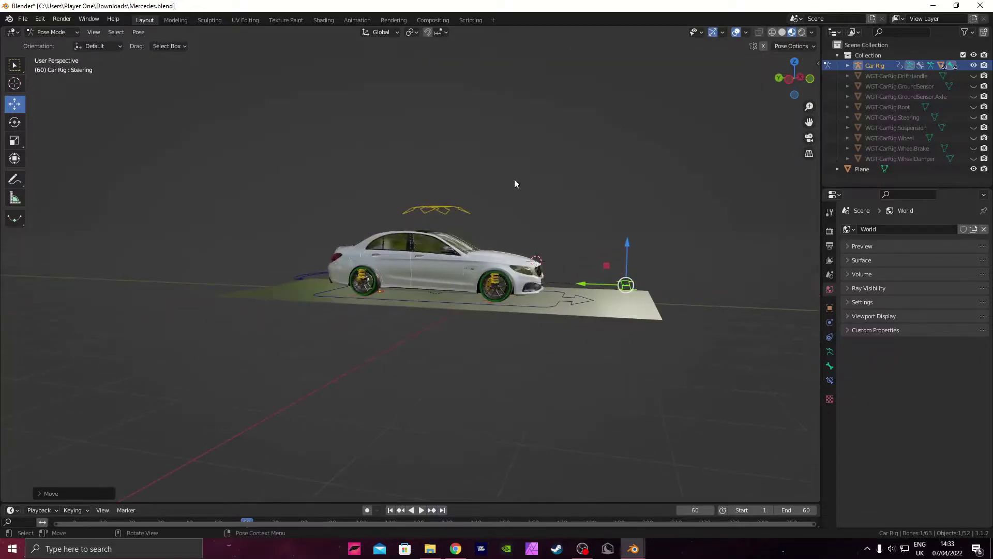
left_click(523, 177)
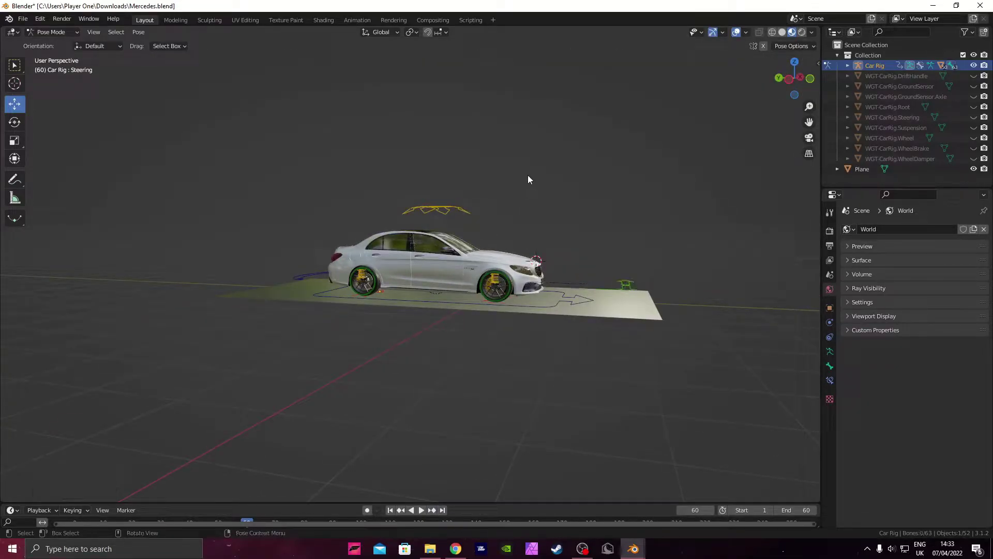
Back in Object Mode, add a camera in front of the car and view through it.
middle_click_drag(560, 173, 467, 193)
key("ctrl+Tab")
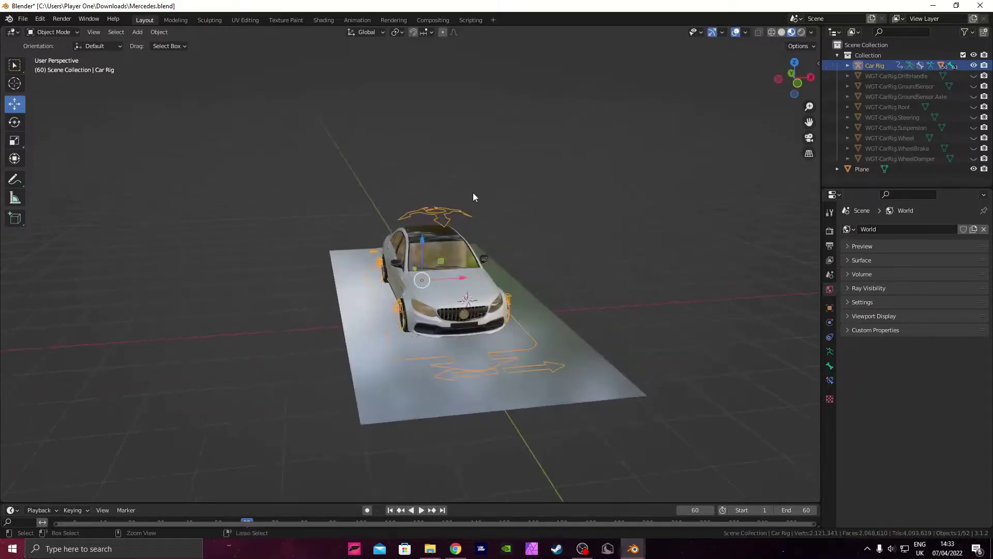
key("shift+a")
mouse_move(498, 188)
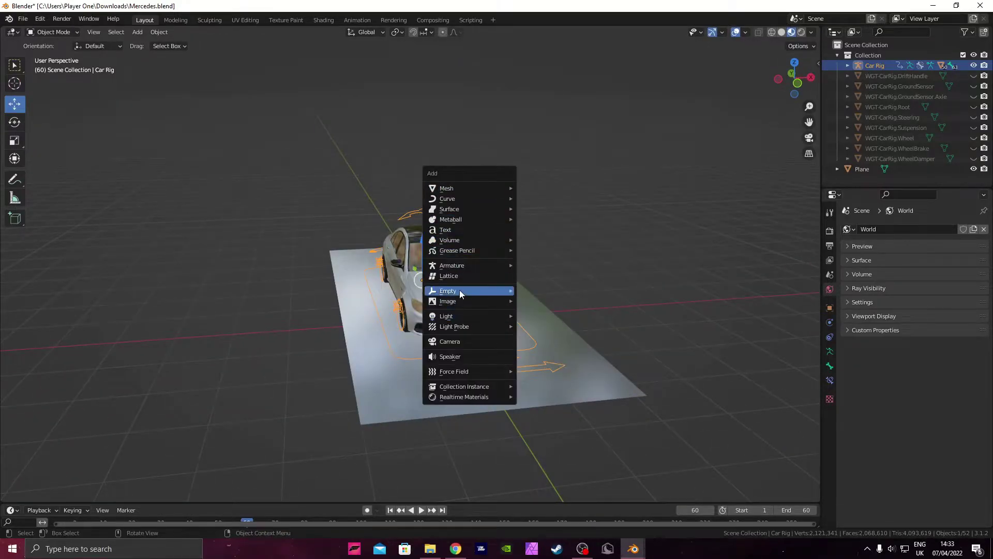
left_click(460, 343)
middle_click_drag(465, 312, 551, 297)
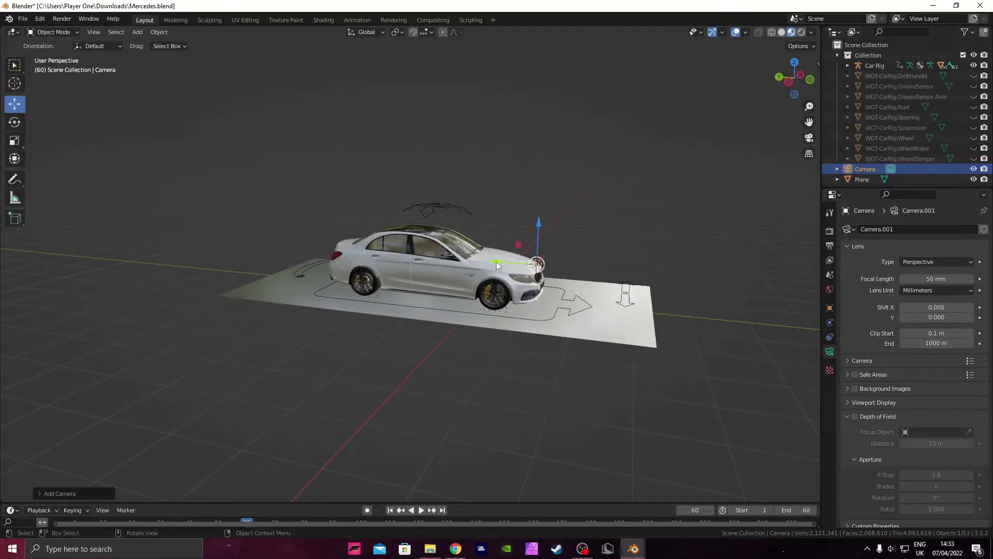
left_click_drag(495, 265, 621, 272)
left_click(809, 138)
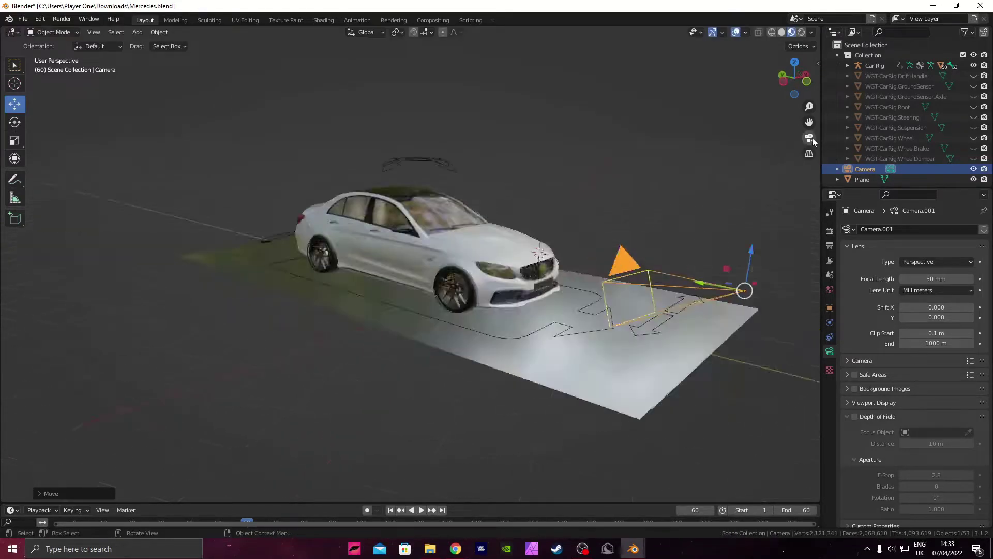
Set camera Z rotation to 0°, pull it back to Y -4.438 m, and tilt X to 87°.
left_click(829, 307)
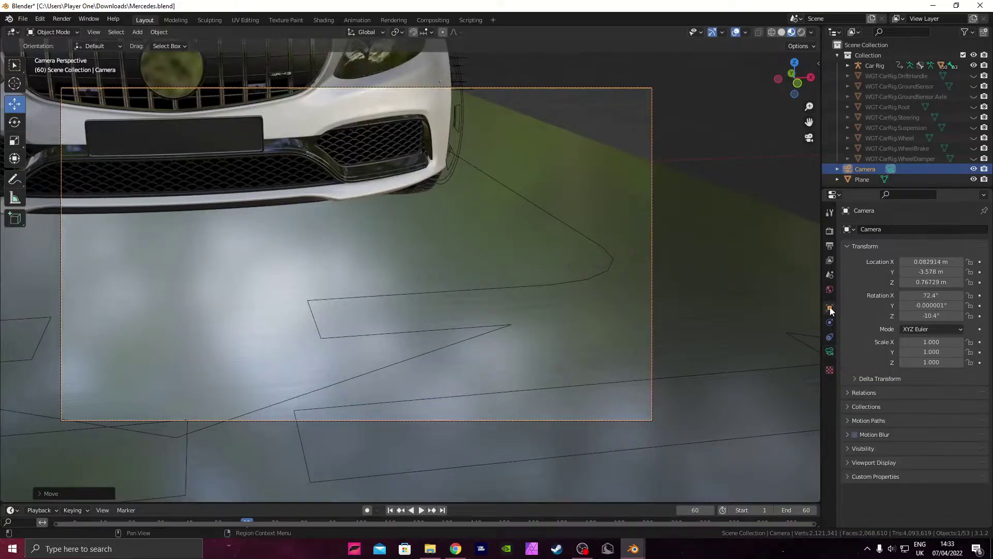
left_click(931, 316)
type("-5.7")
key("Return")
left_click_drag(918, 316, 926, 315)
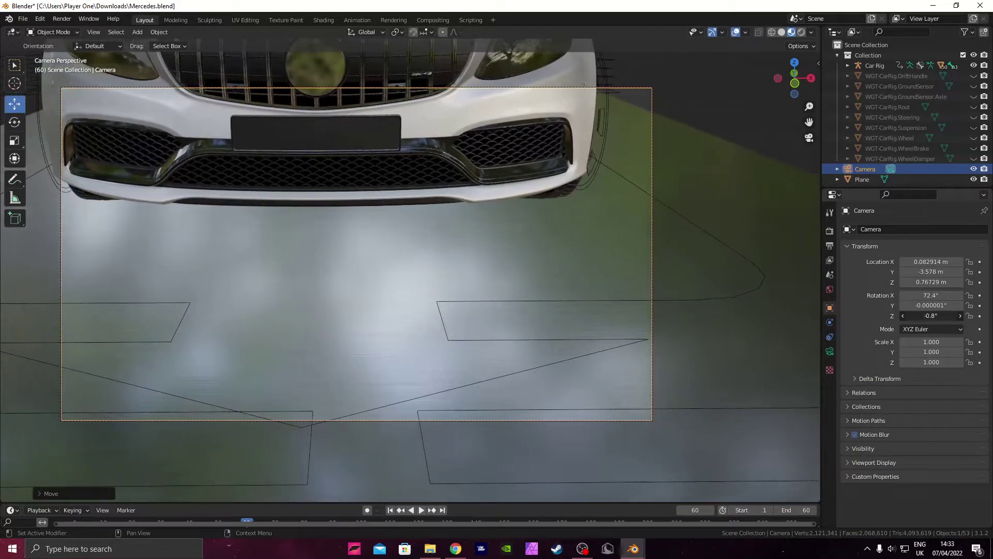
left_click(925, 315)
type("0")
key("Return")
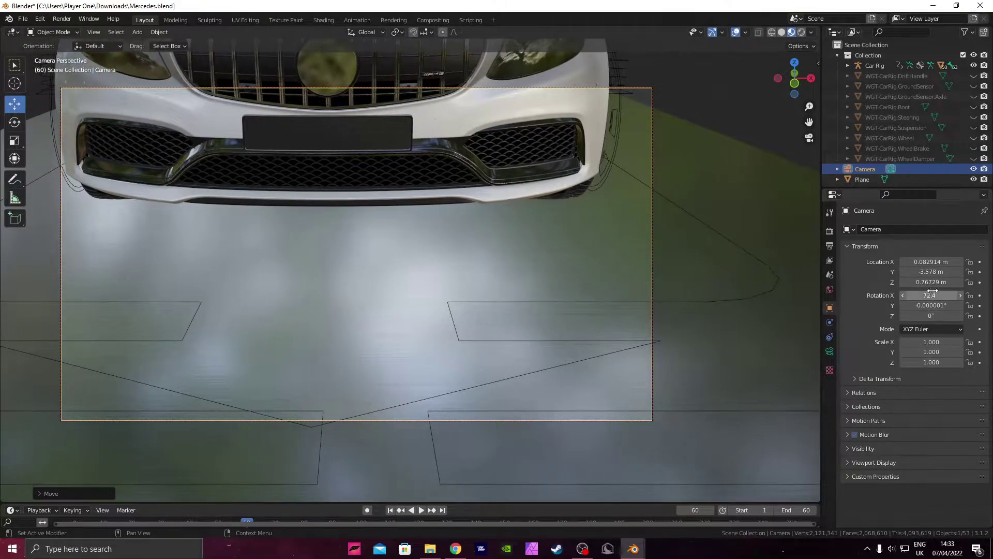
left_click(903, 261)
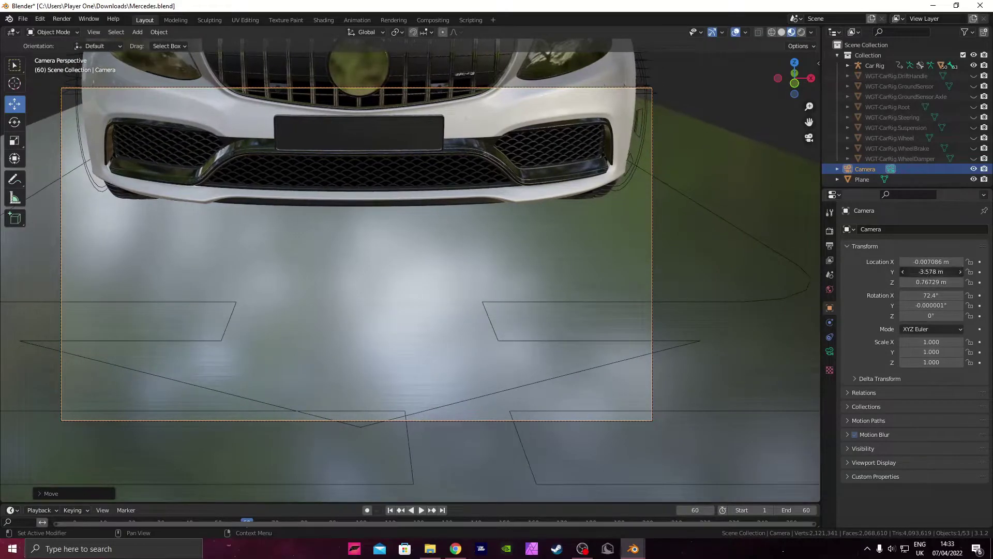
left_click_drag(912, 274, 869, 274)
left_click_drag(926, 295, 975, 294)
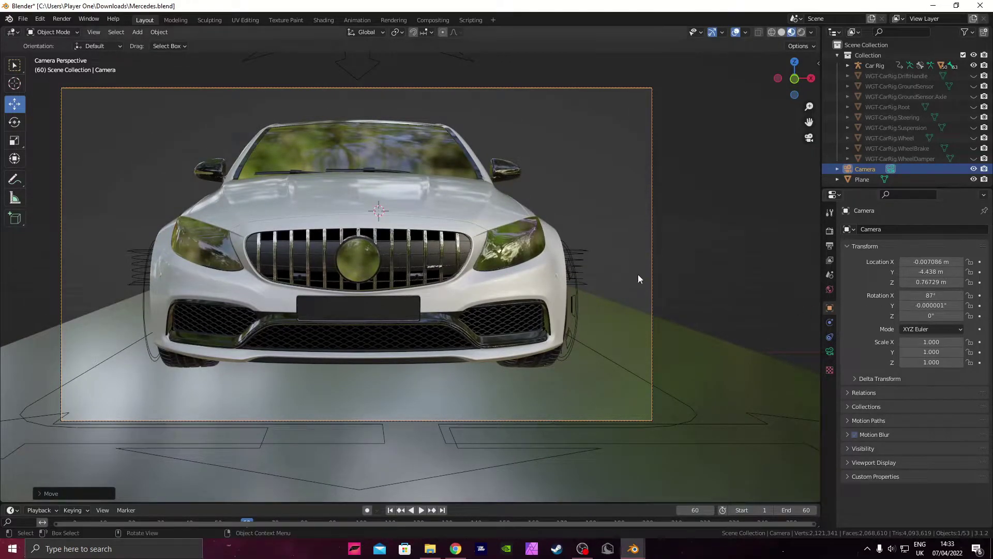
scroll(615, 271, "up", 2)
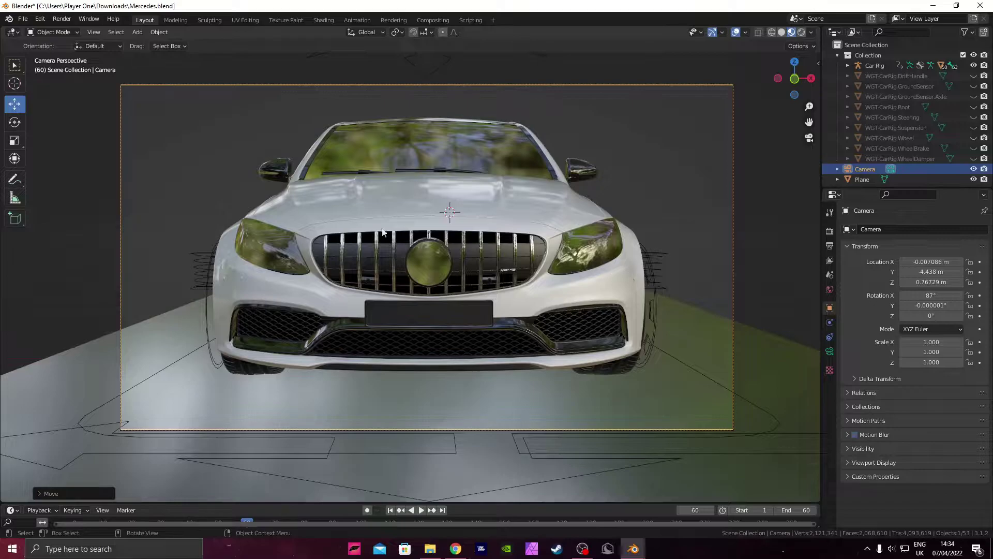
In Render Properties, keep Cycles as the render engine.
left_click(830, 213)
left_click(829, 230)
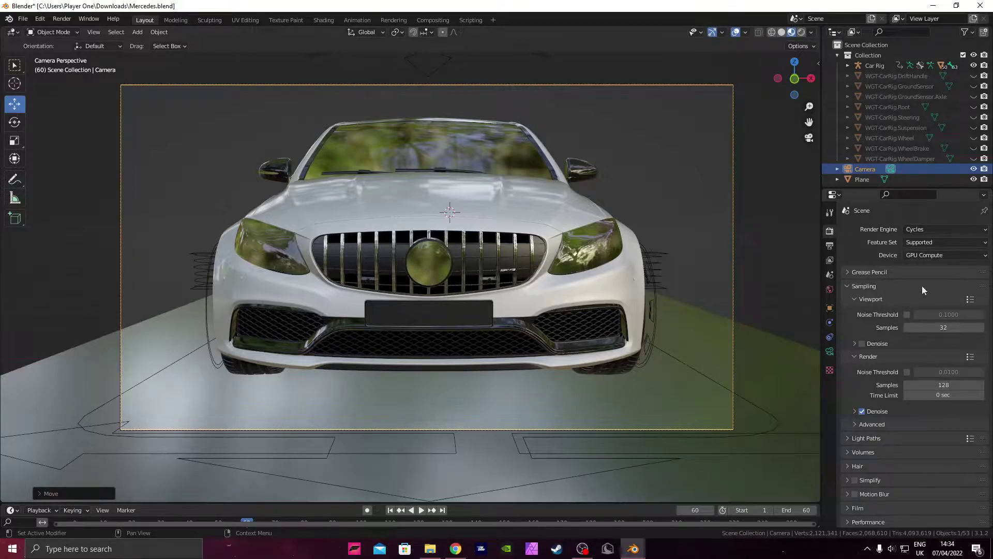
left_click(948, 232)
left_click(938, 228)
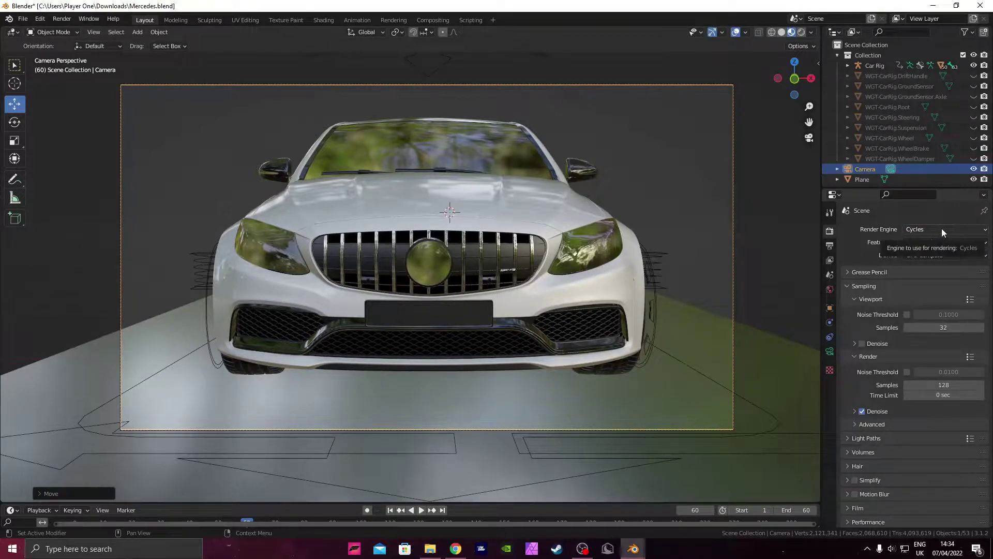
Enable Motion Blur and review the Performance and viewport Denoise settings.
scroll(862, 372, "down", 2)
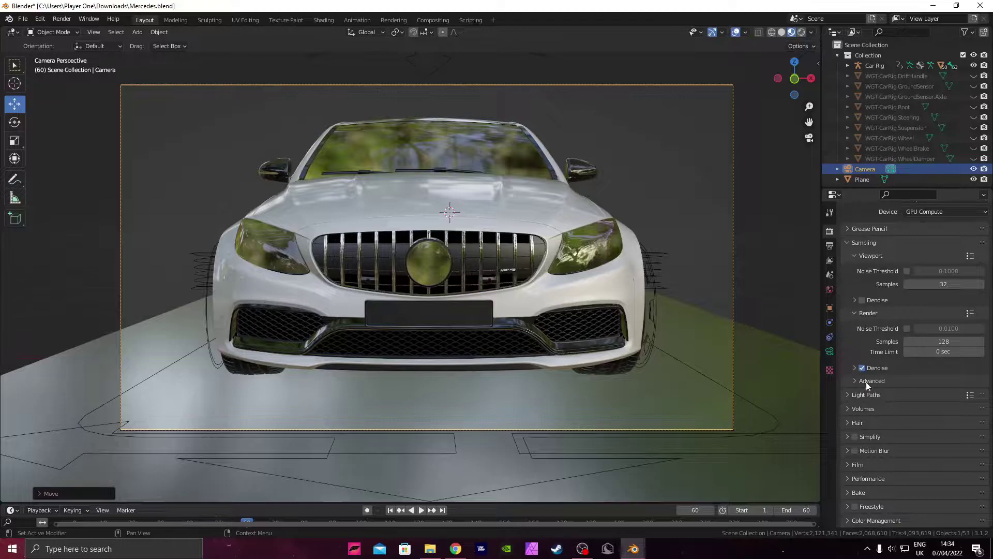
left_click(849, 451)
left_click(854, 451)
left_click(848, 452)
left_click(876, 477)
scroll(876, 477, "down", 4)
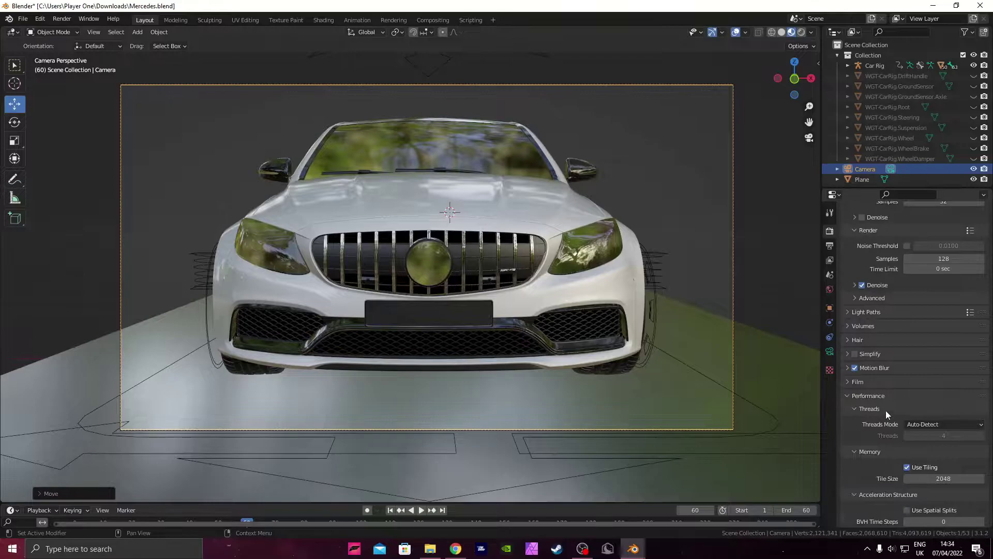
left_click(890, 396)
scroll(895, 390, "up", 4)
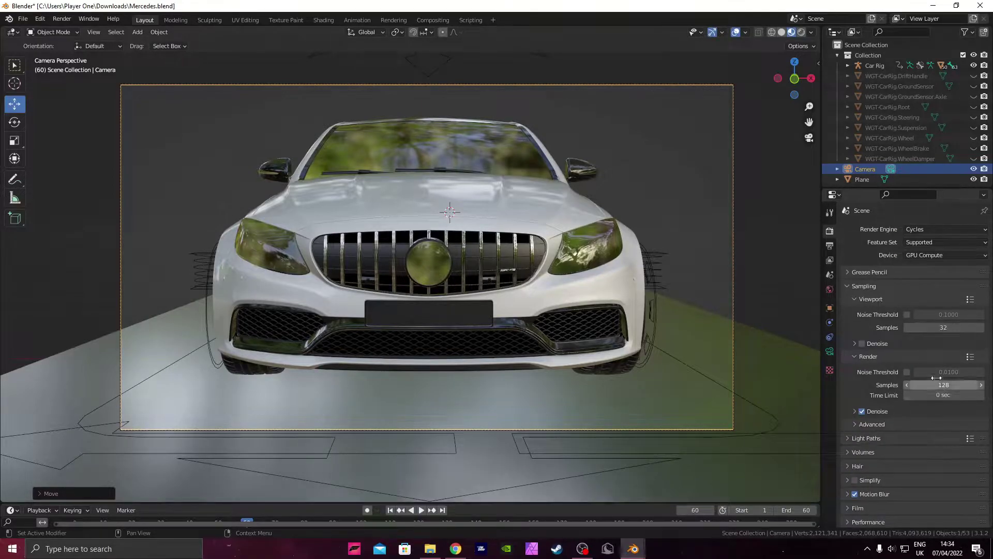
left_click(854, 343)
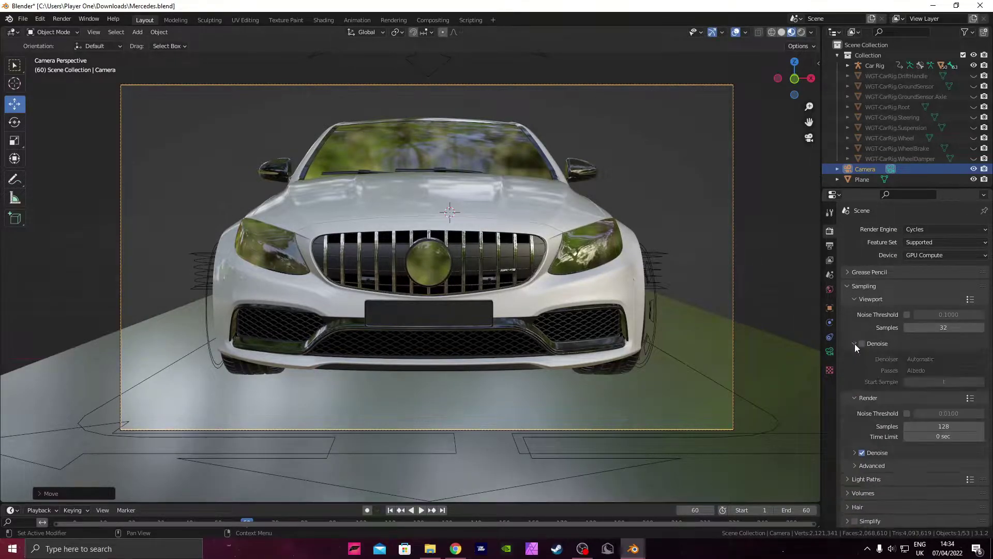
left_click(854, 344)
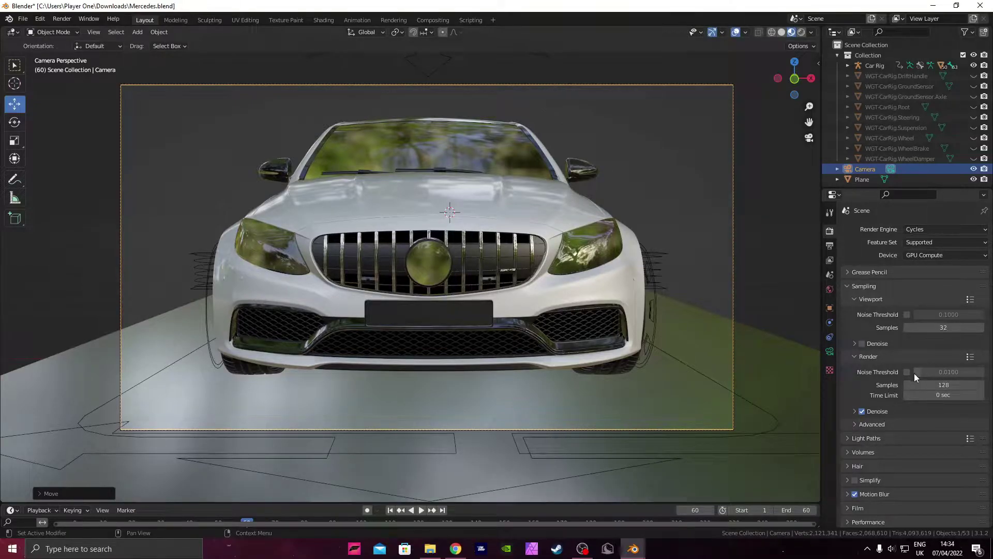
Set Resolution X to 2560 px and move the camera to Y -4.918 m, Z 0.827 m.
left_click(832, 247)
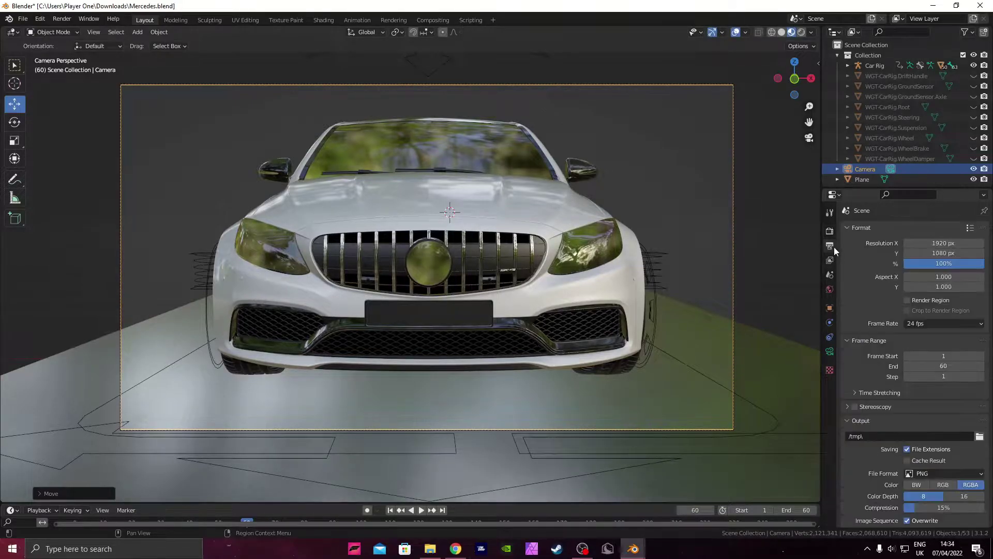
left_click(943, 244)
type("2560")
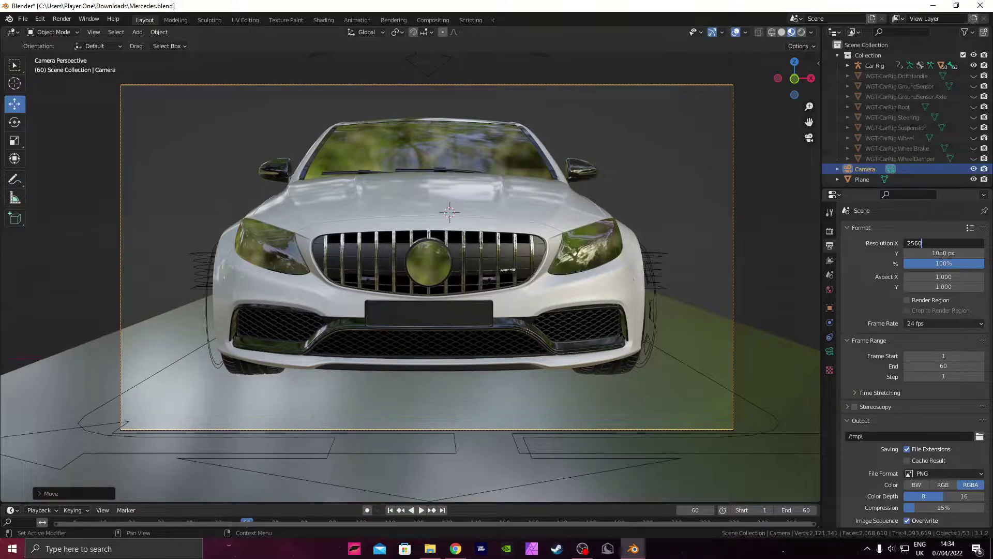
key("Return")
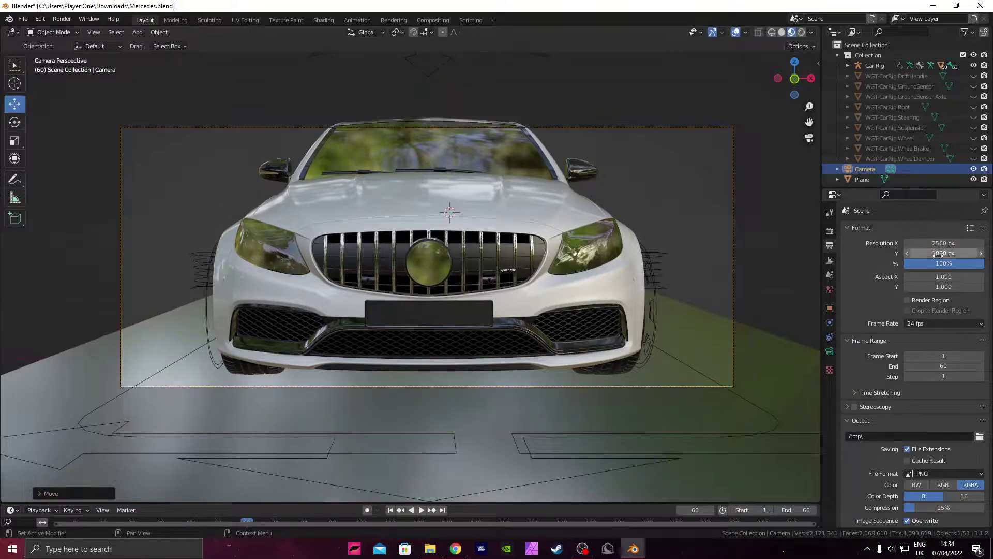
left_click(830, 308)
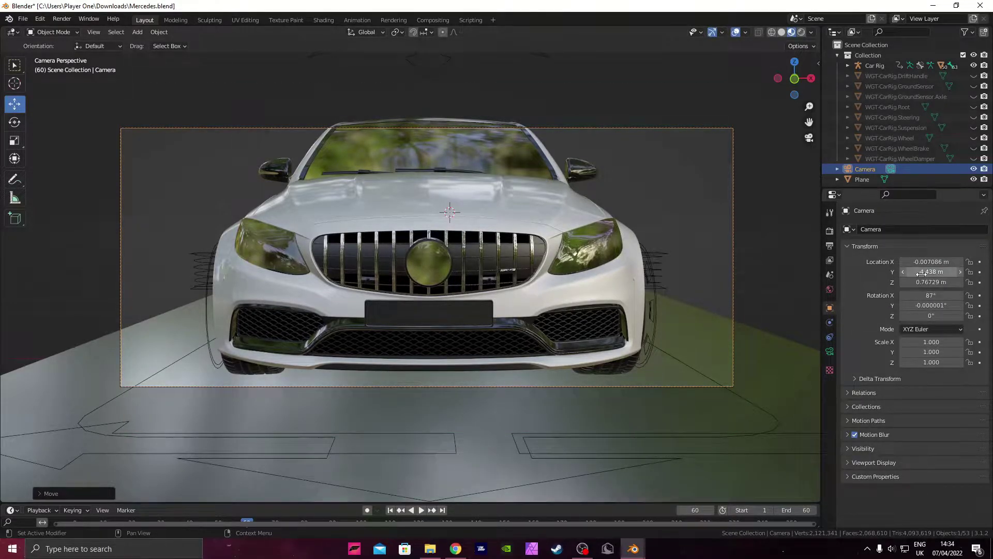
left_click_drag(931, 262, 949, 282)
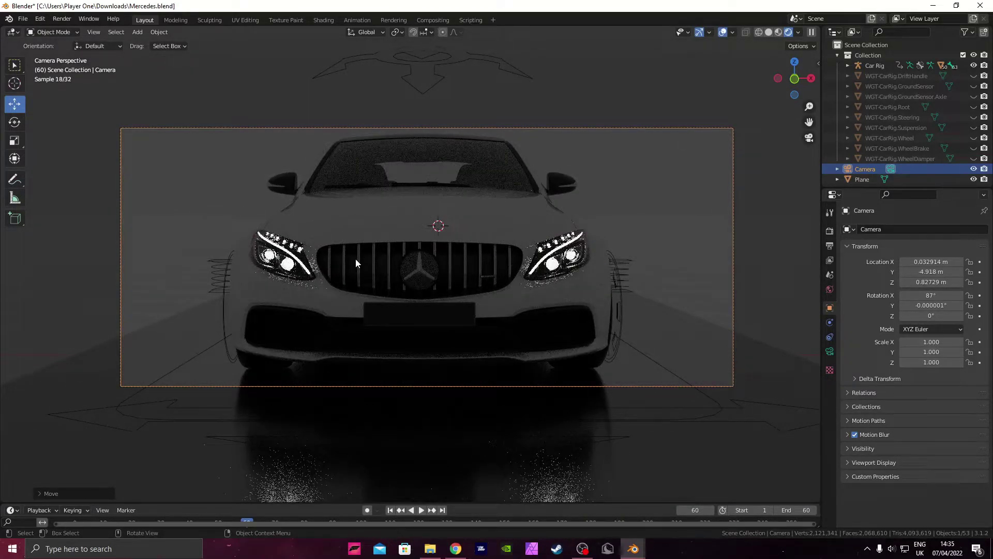
In the Shading workspace, set the World Background colour to black, then return to object nodes.
left_click(783, 33)
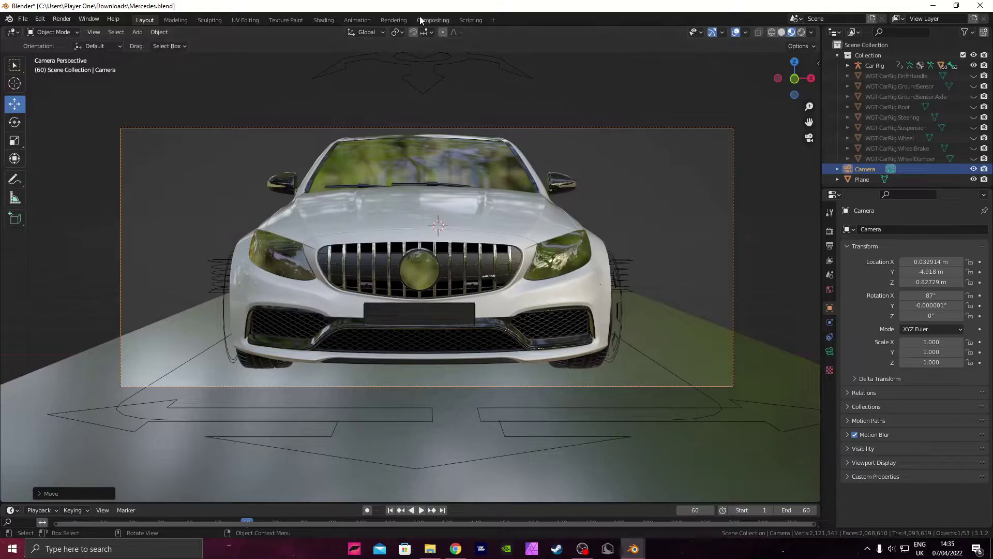
left_click(331, 20)
left_click(205, 317)
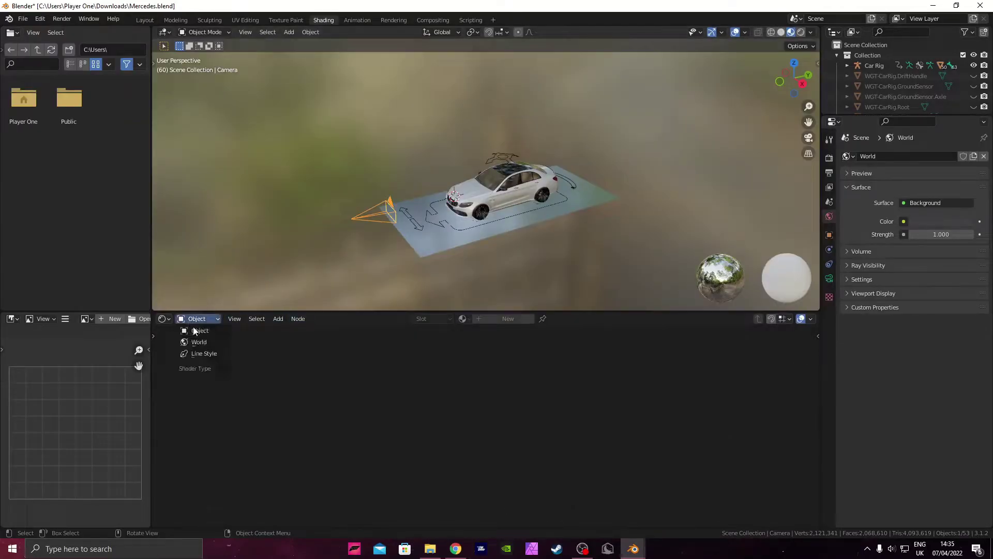
left_click(205, 341)
left_click(444, 352)
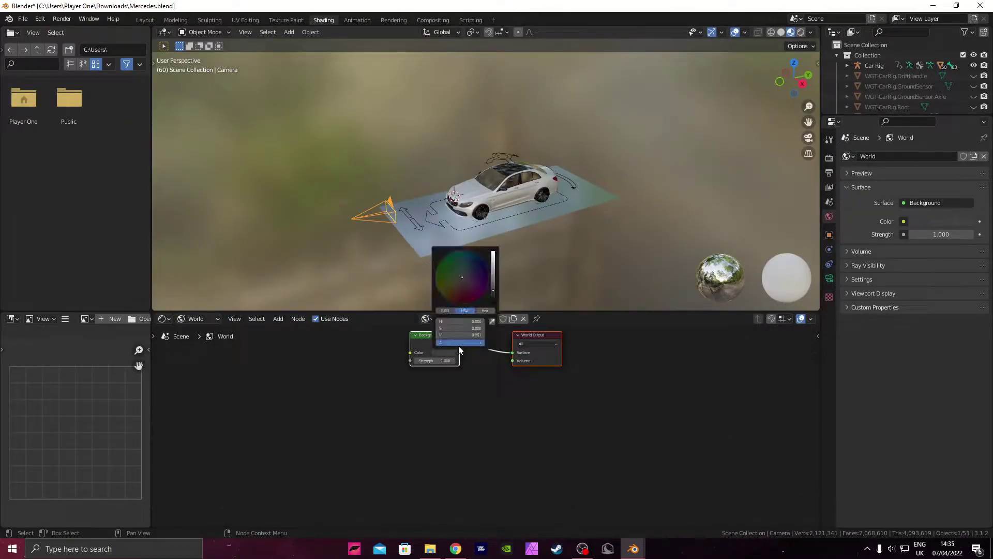
left_click(493, 301)
left_click(210, 321)
left_click(204, 329)
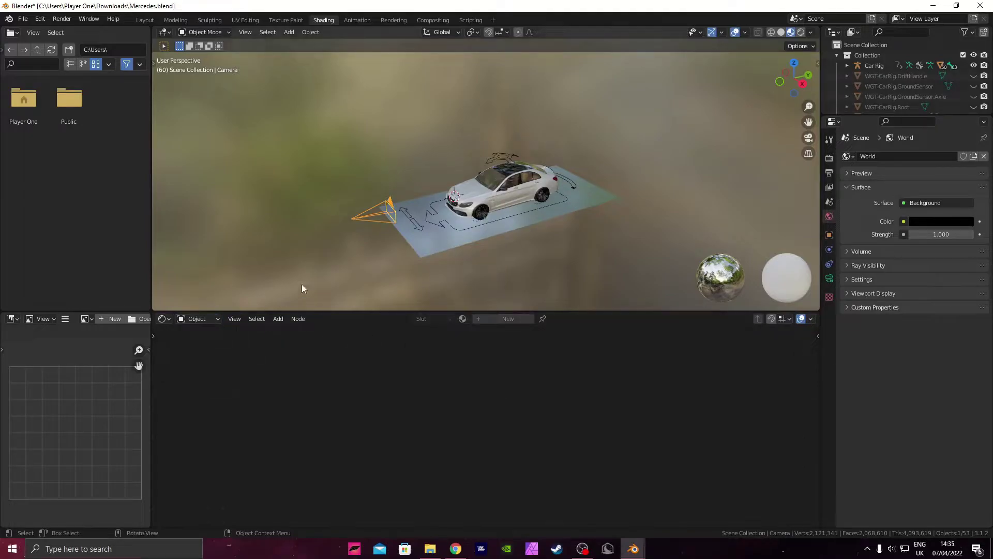
Select the headlights and set the Front Glass Glass BSDF colour to black.
middle_click_drag(465, 217, 507, 207)
scroll(518, 212, "up", 3)
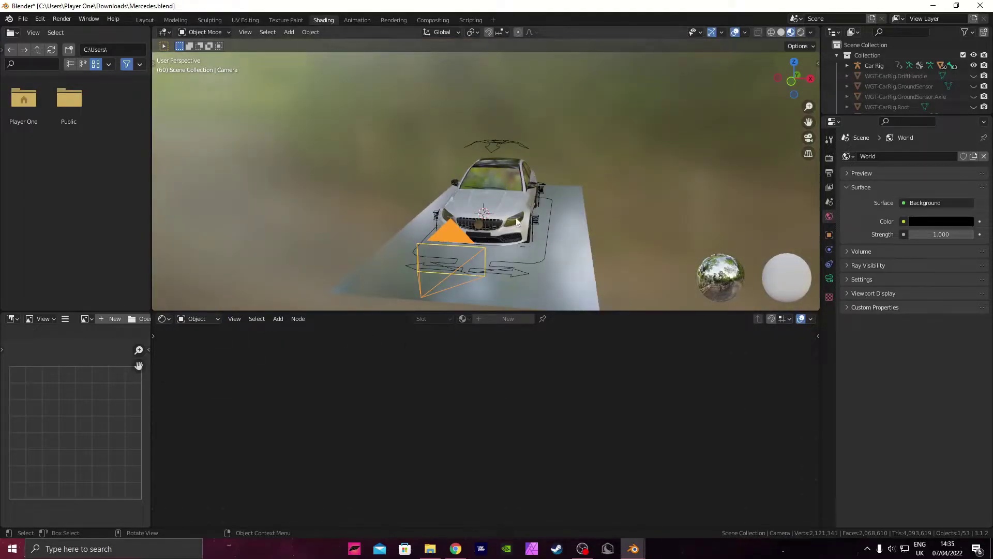
left_click(516, 222)
scroll(470, 421, "up", 3)
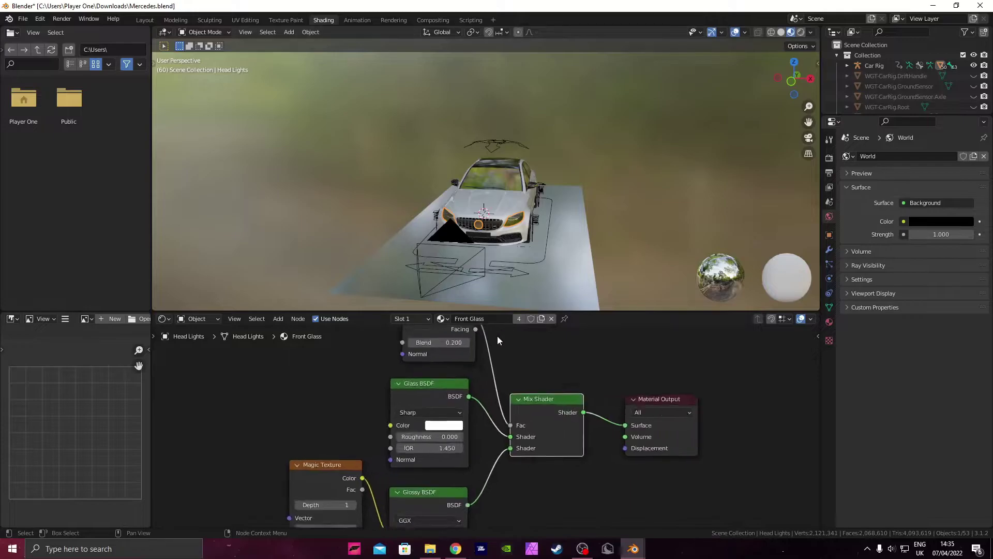
scroll(452, 433, "up", 1)
left_click(446, 425)
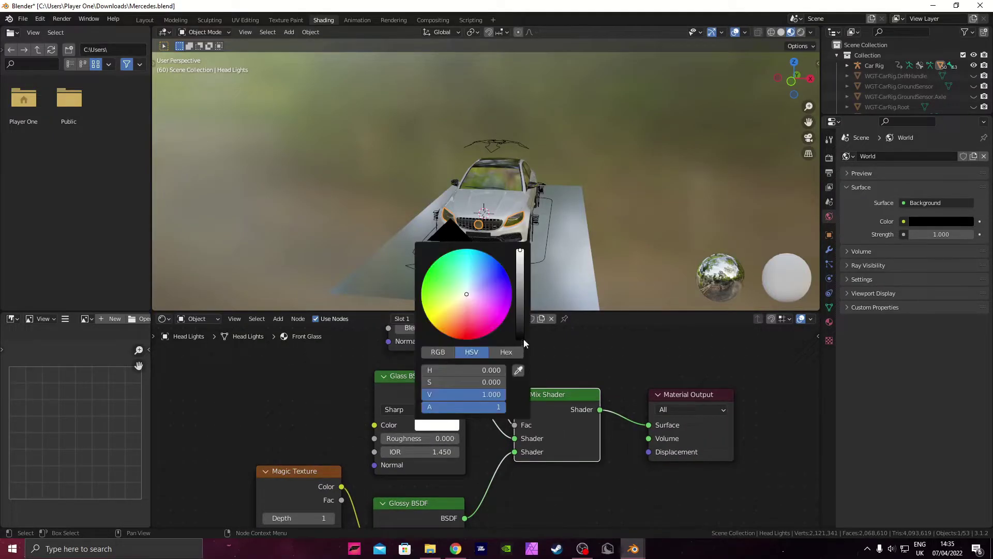
middle_click_drag(538, 353, 518, 336)
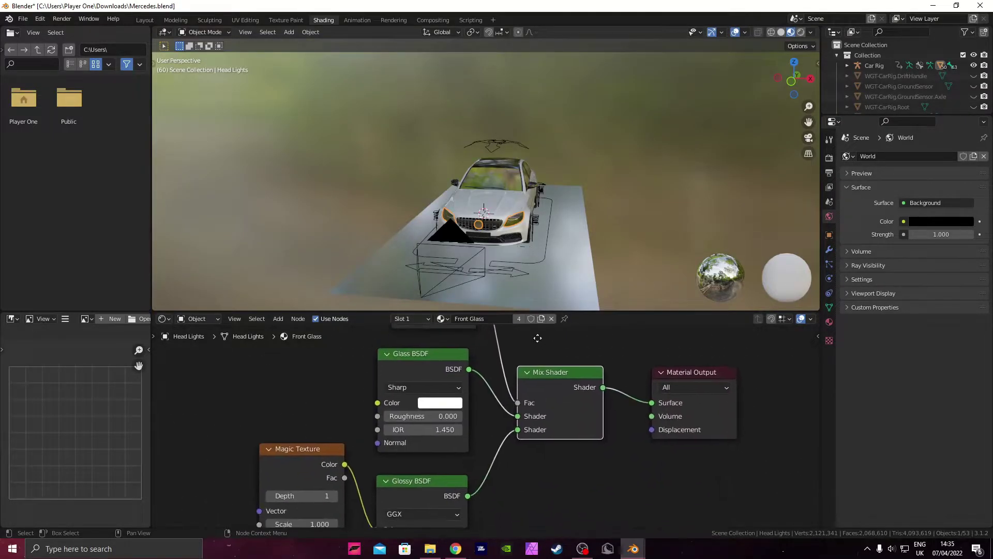
left_click(444, 394)
left_click(519, 307)
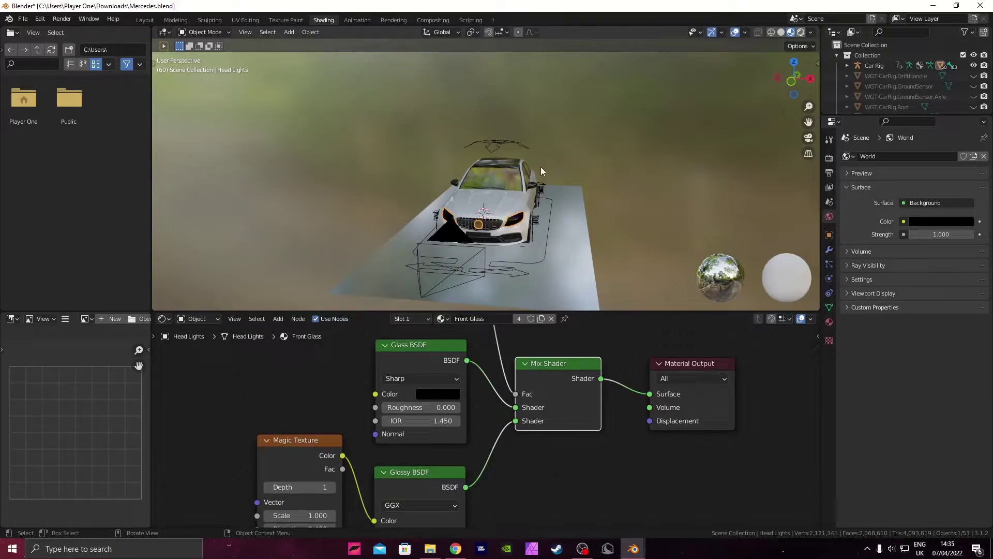
Preview in Rendered shading, raise the glass colour Value to 1 (white), then reselect the camera in Layout.
key("z")
scroll(525, 241, "up", 5)
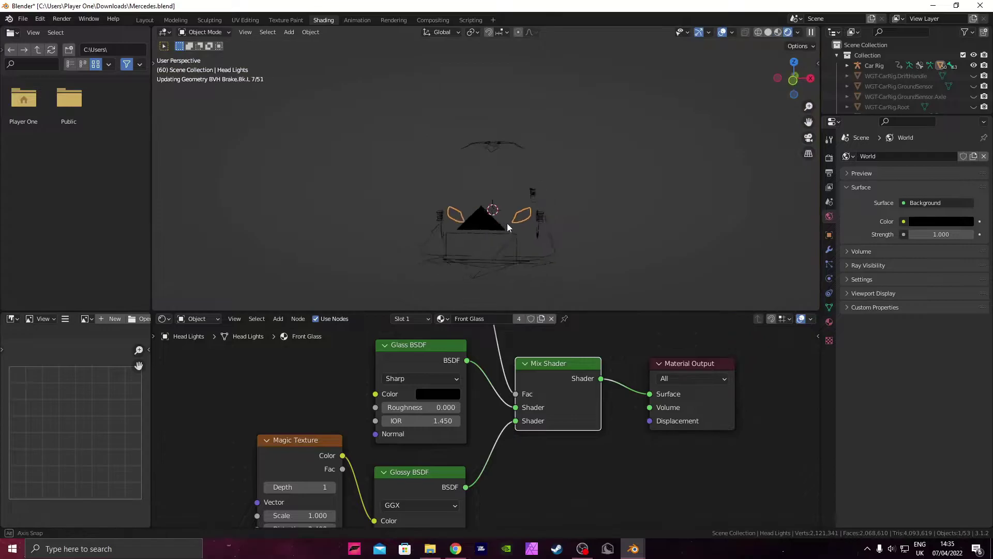
middle_click_drag(544, 217, 508, 188, "shift")
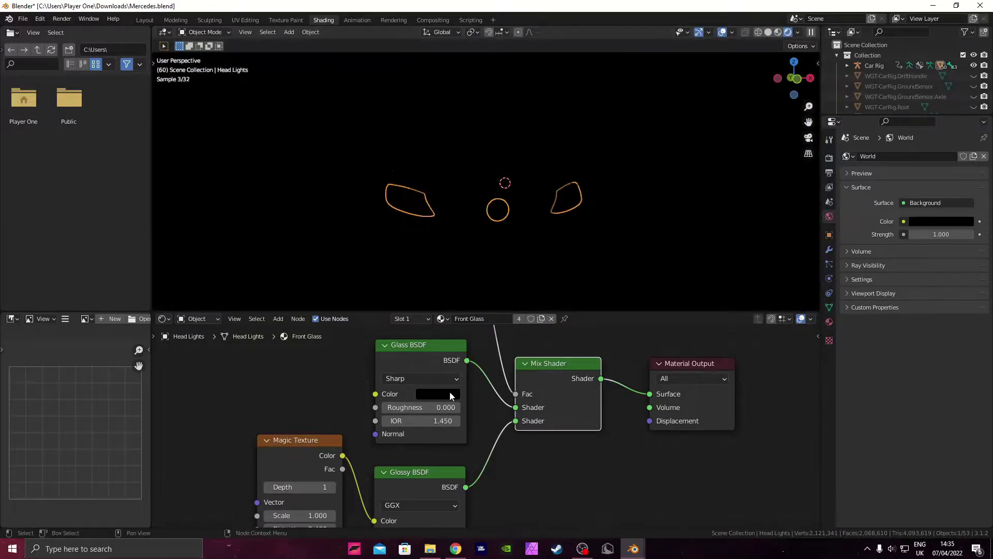
left_click(449, 393)
left_click_drag(519, 257, 521, 218)
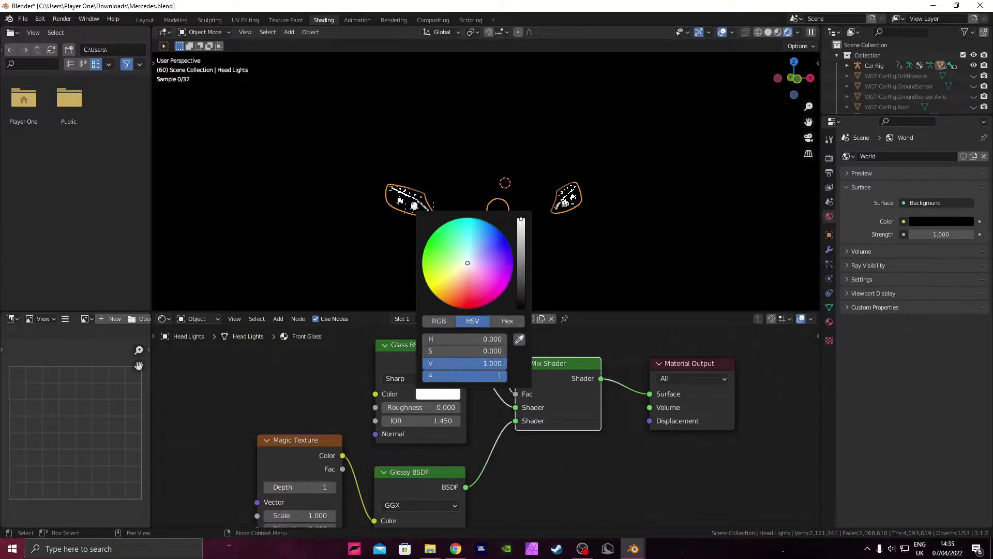
left_click(678, 152)
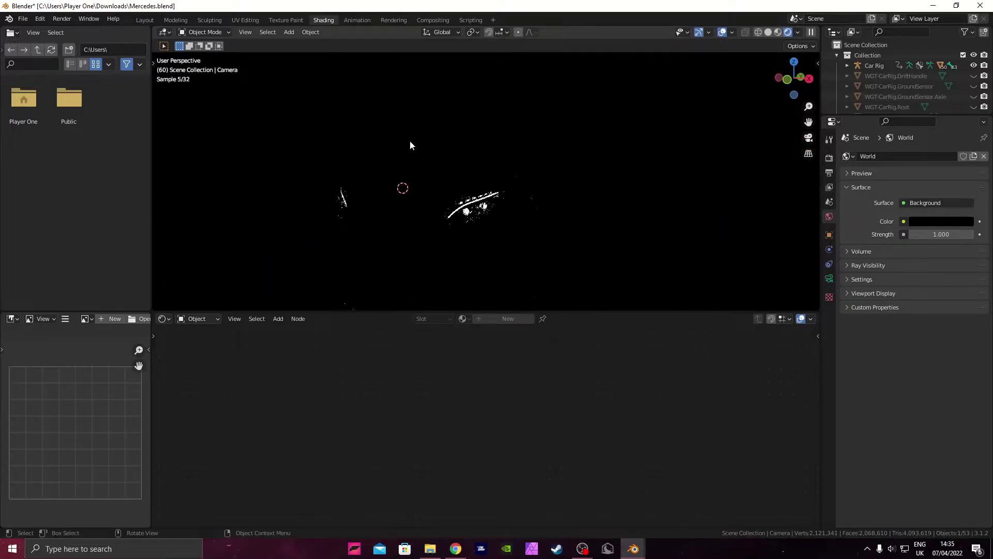
left_click(145, 20)
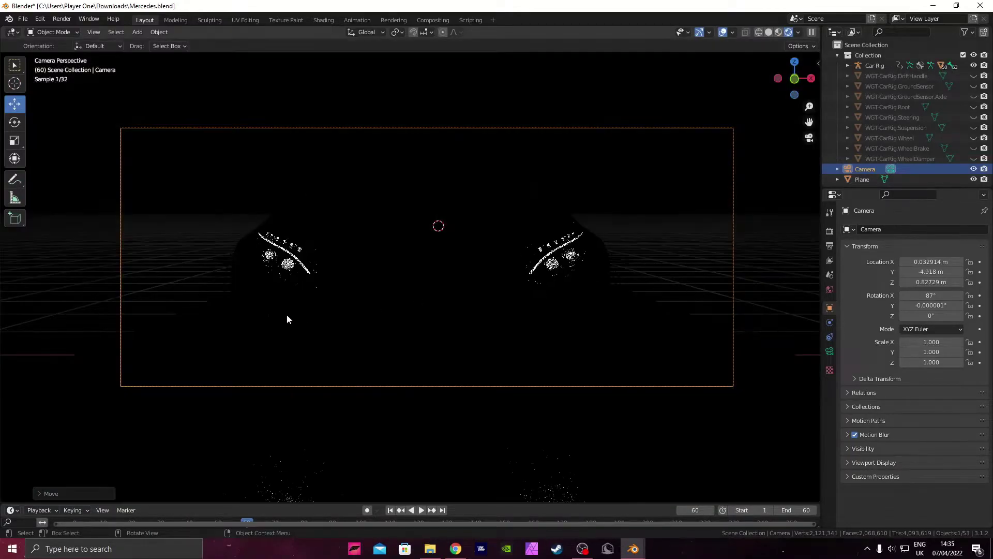
Stretch the ground plane along X to a scale of 3.866.
left_click(382, 316)
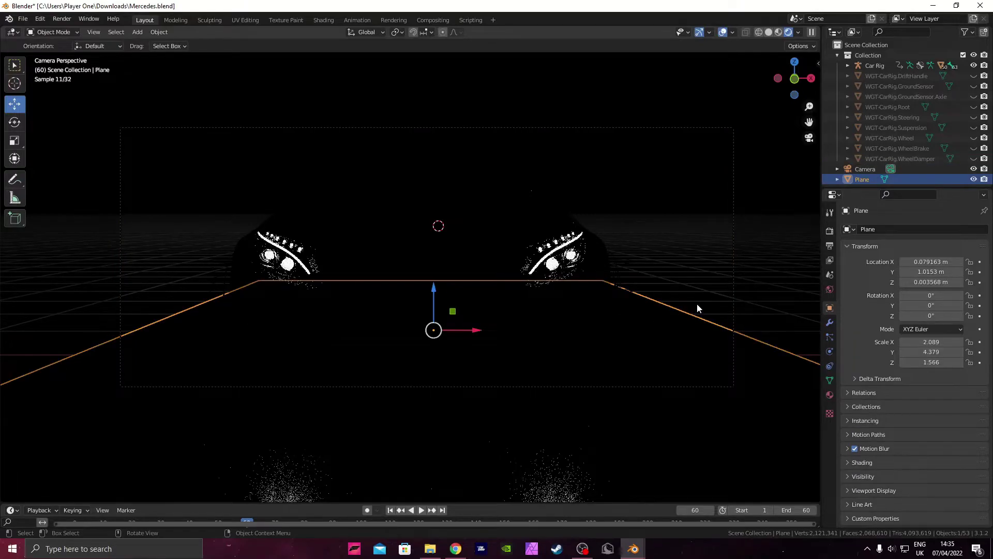
key("s")
key("x")
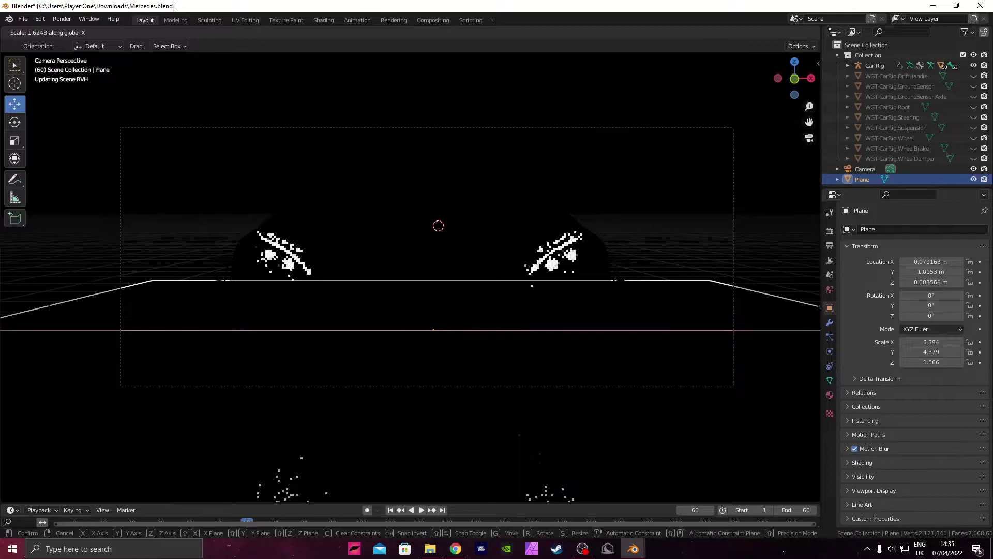
left_click(99, 303)
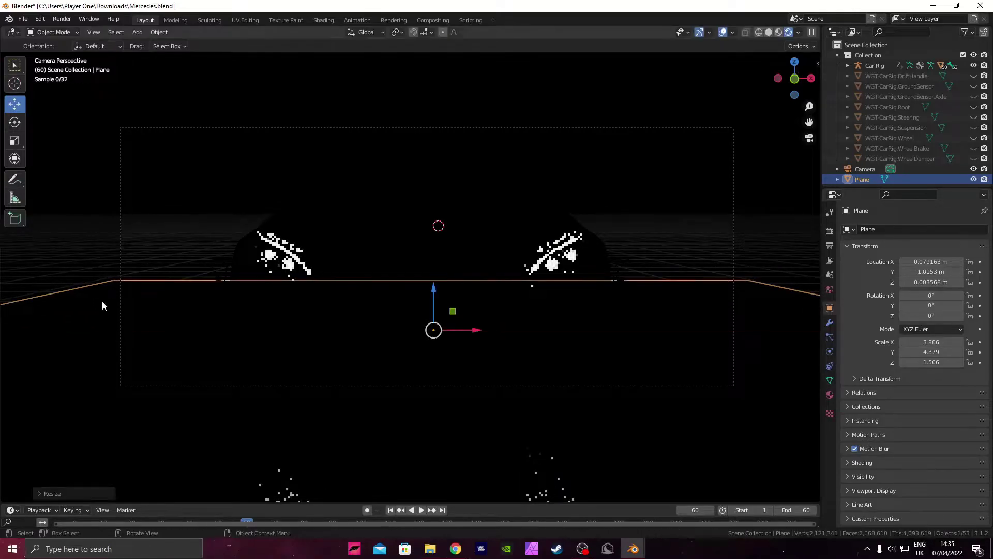
Return the viewport to Solid shading and reset the timeline to frame 1.
middle_click_drag(527, 207, 554, 208)
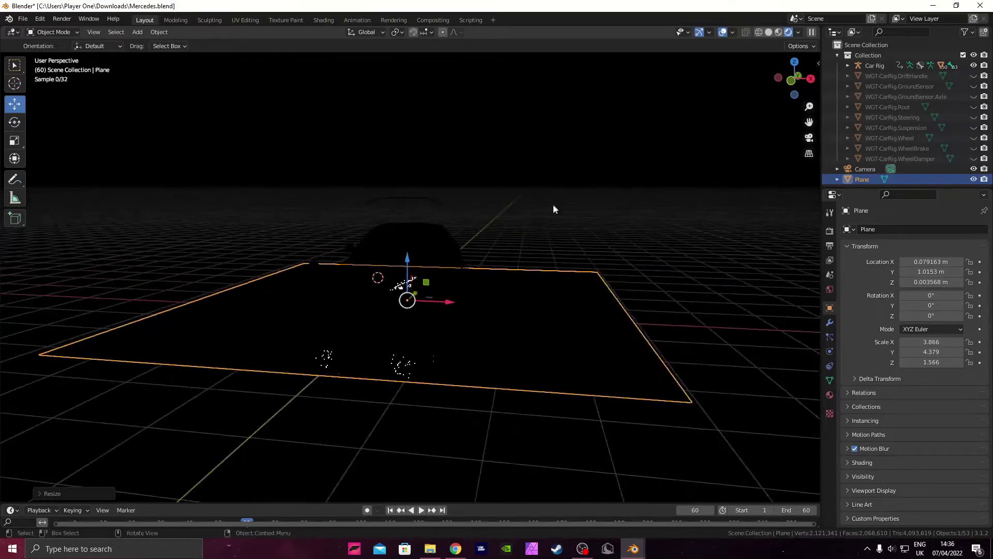
left_click(775, 32)
scroll(434, 131, "up", 4)
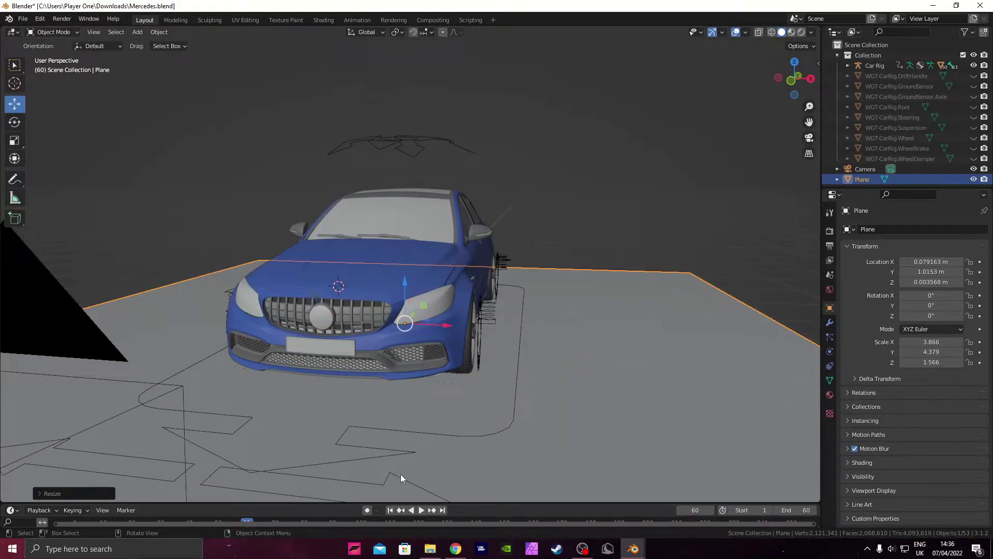
left_click(390, 510)
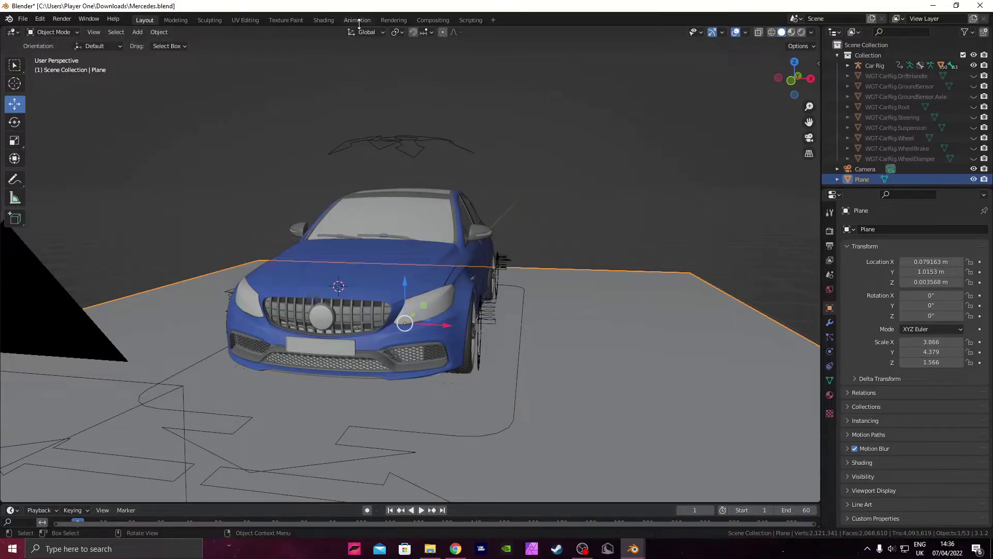
In the Animation workspace, turn the left area into a Shader Editor showing the headlights' Front Glass nodes.
left_click(366, 20)
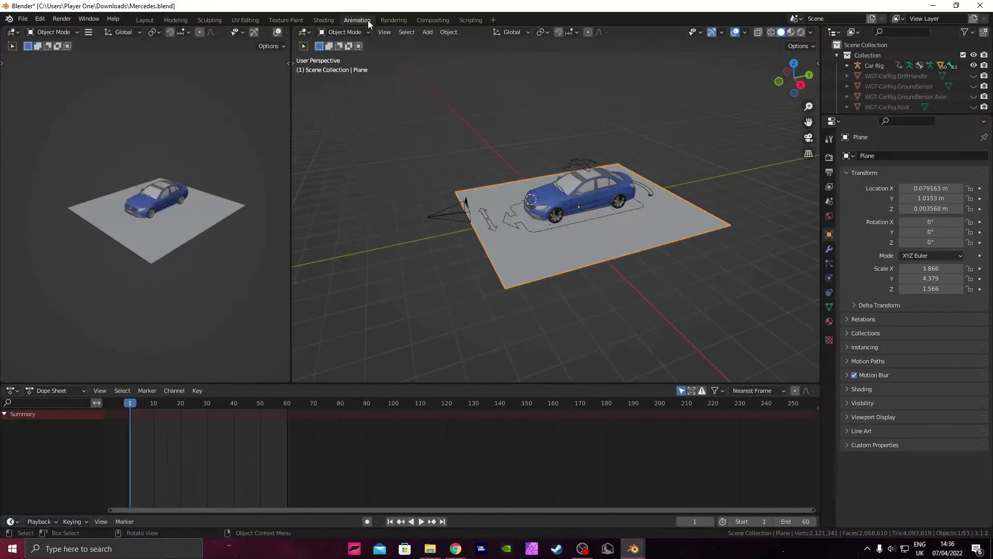
left_click(12, 32)
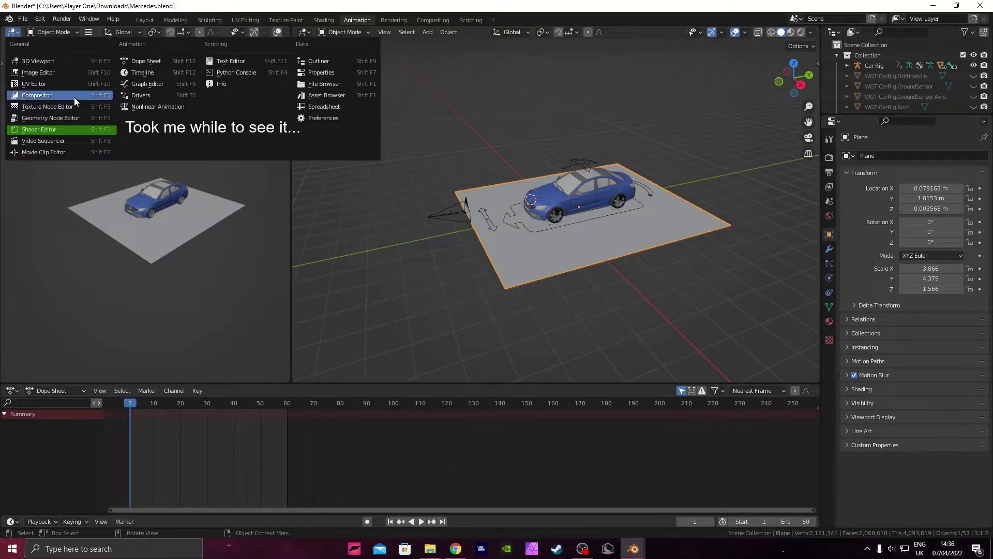
left_click(74, 131)
scroll(79, 148, "down", 2)
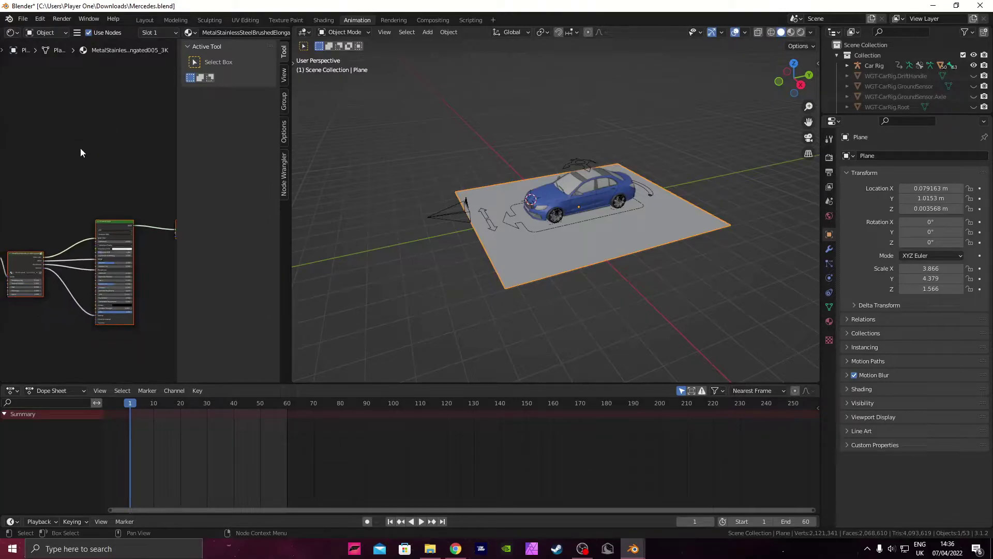
middle_click_drag(75, 140, 143, 118)
scroll(73, 133, "up", 3)
scroll(560, 209, "up", 5)
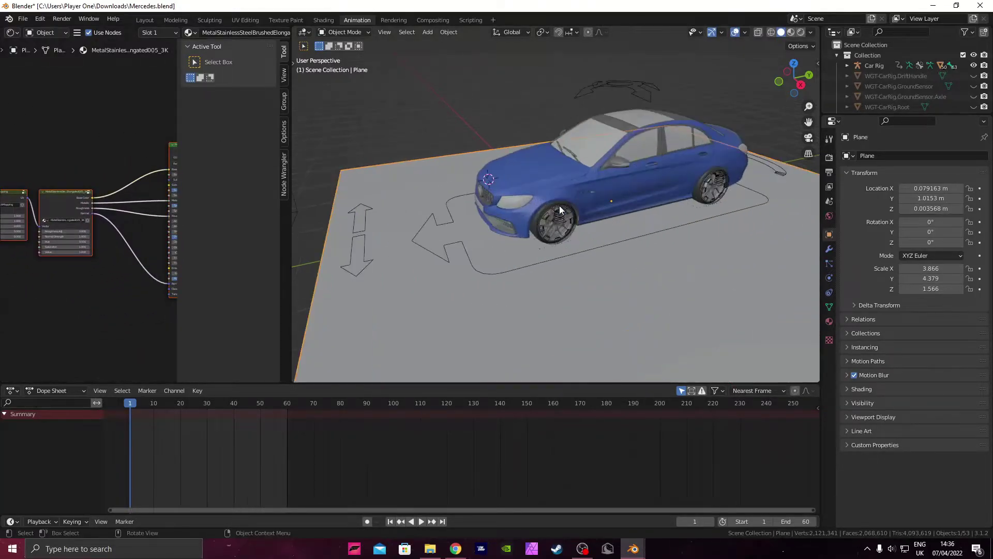
left_click(520, 204)
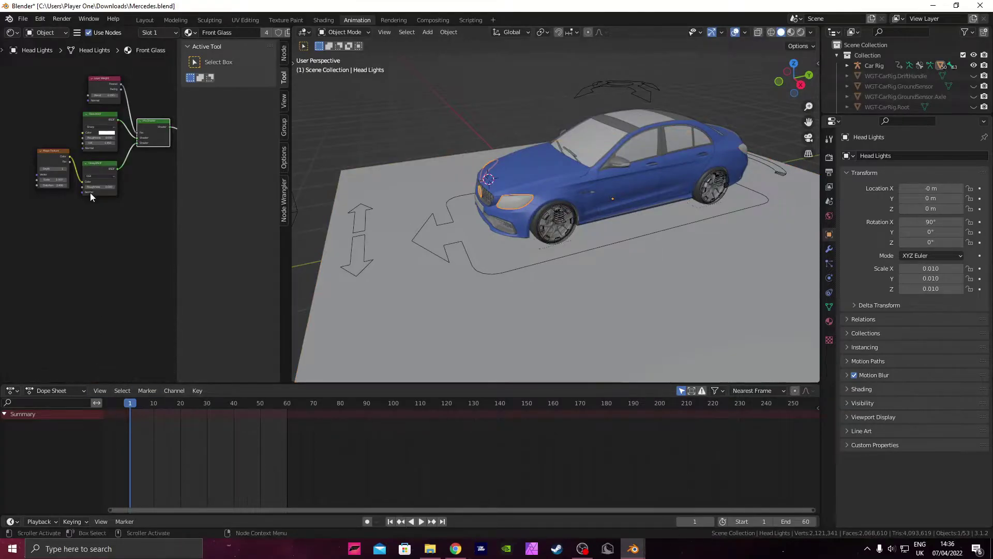
Set the headlight Glass BSDF colour Value to 0 at the start and 1 at frame 40.
left_click(113, 135)
left_click_drag(139, 92, 139, 100)
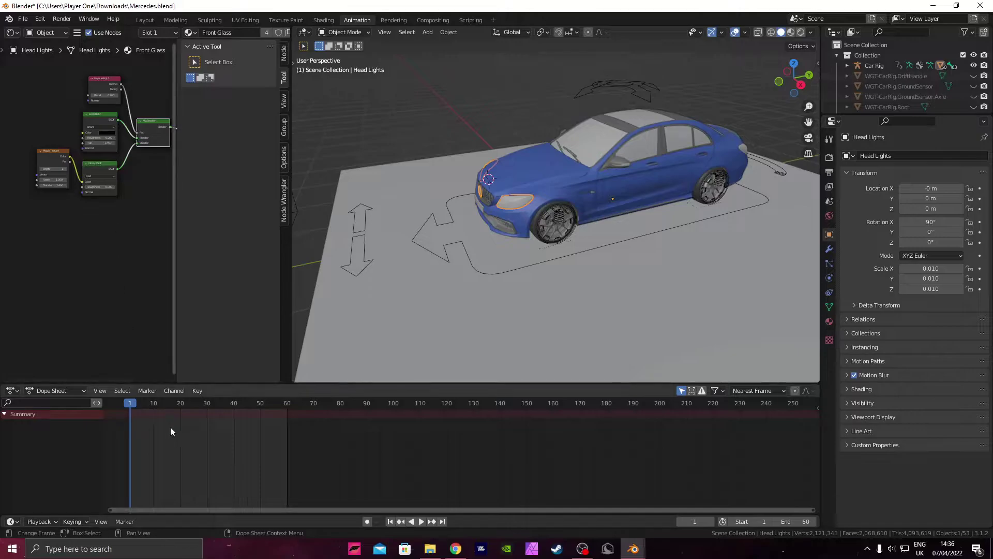
left_click_drag(135, 407, 233, 406)
left_click(113, 134)
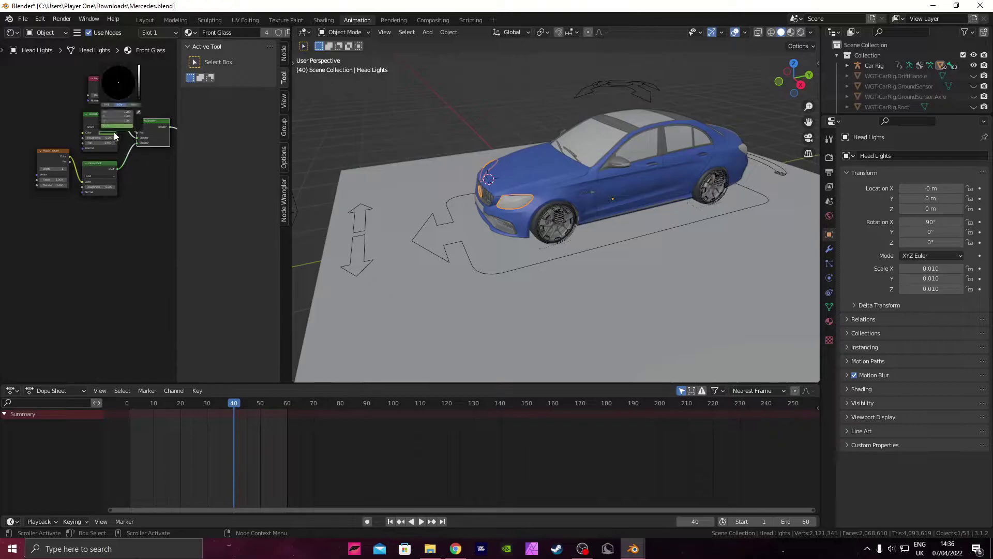
left_click_drag(117, 121, 133, 120)
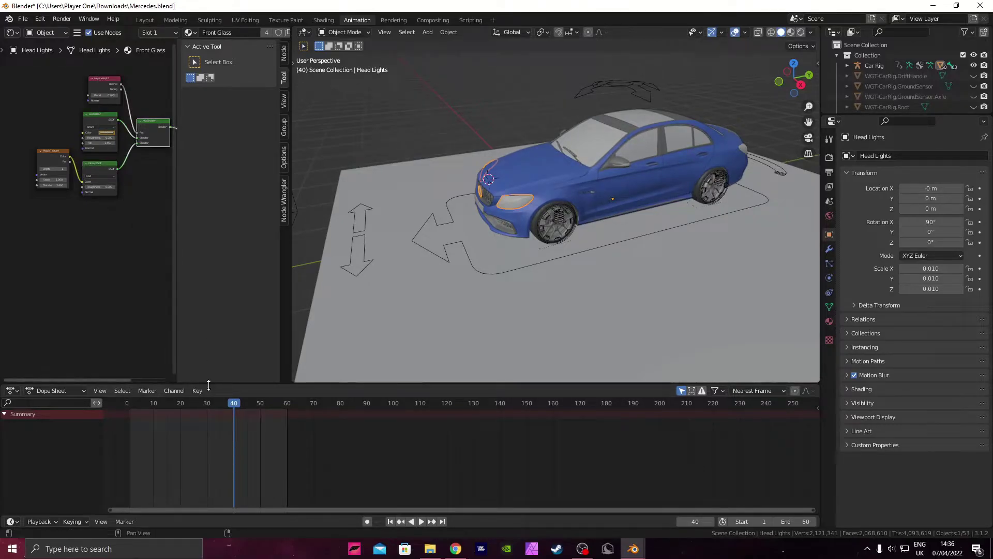
left_click_drag(226, 406, 132, 404)
Select the rear Back Glass and set its Glossy BSDF colour to black at frame 1.
middle_click_drag(517, 234, 566, 311)
left_click(566, 311)
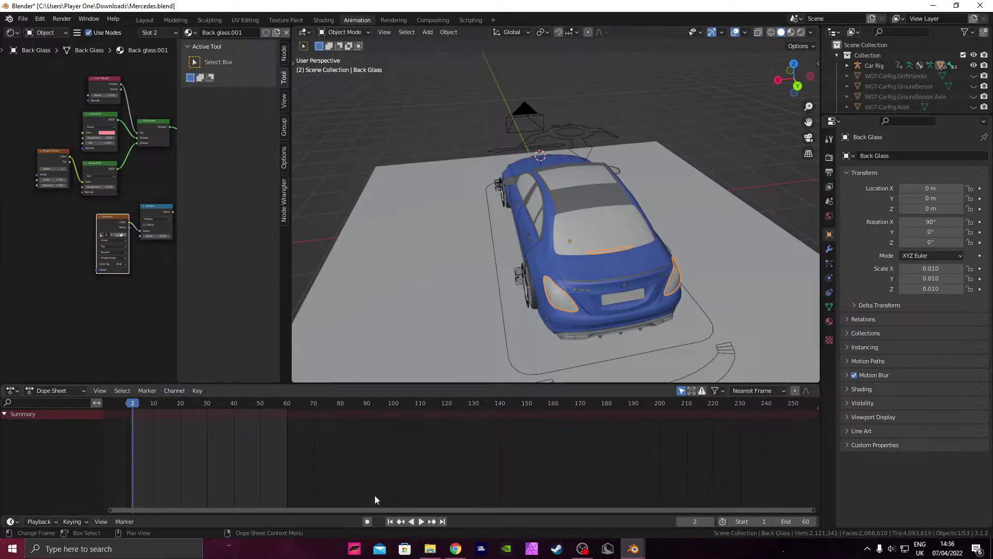
left_click(390, 521)
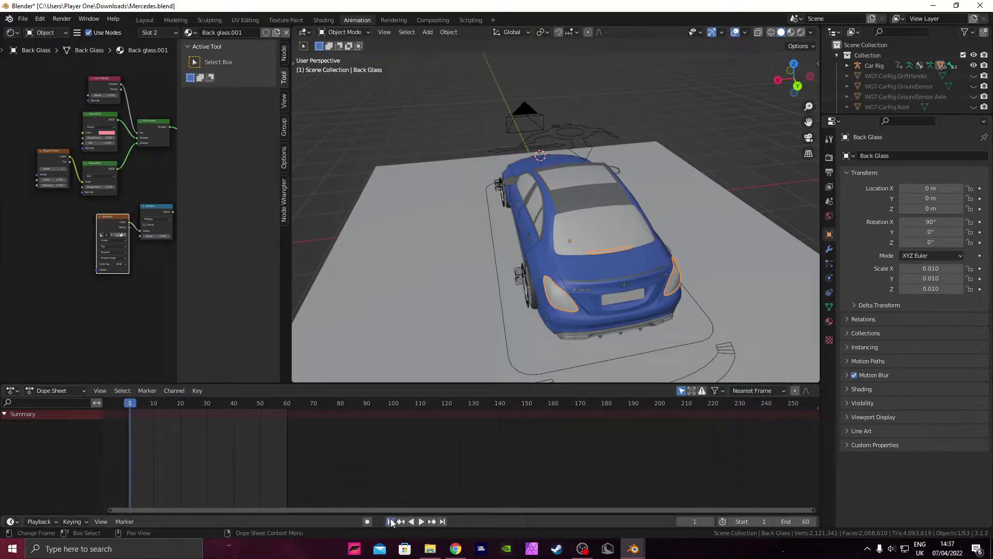
left_click(108, 132)
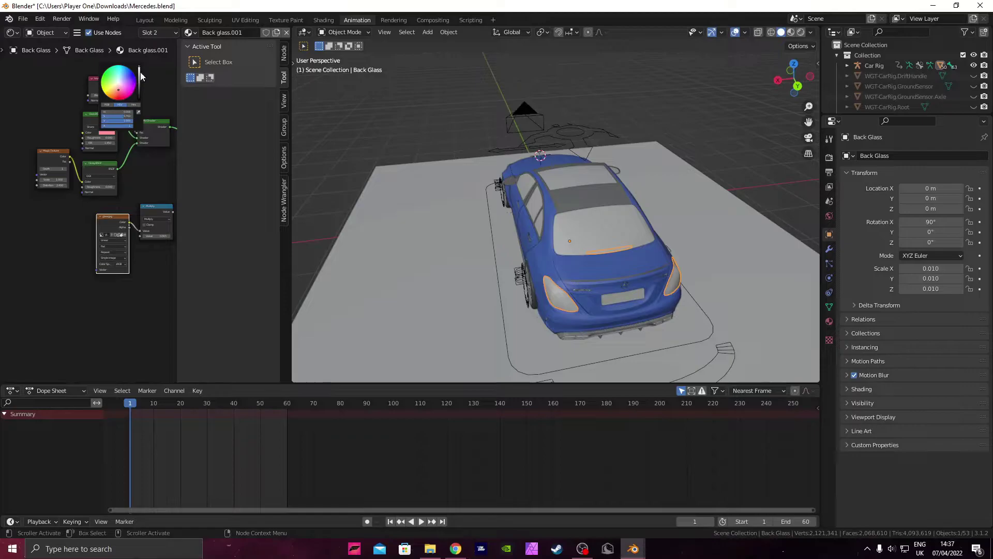
left_click_drag(141, 73, 139, 99)
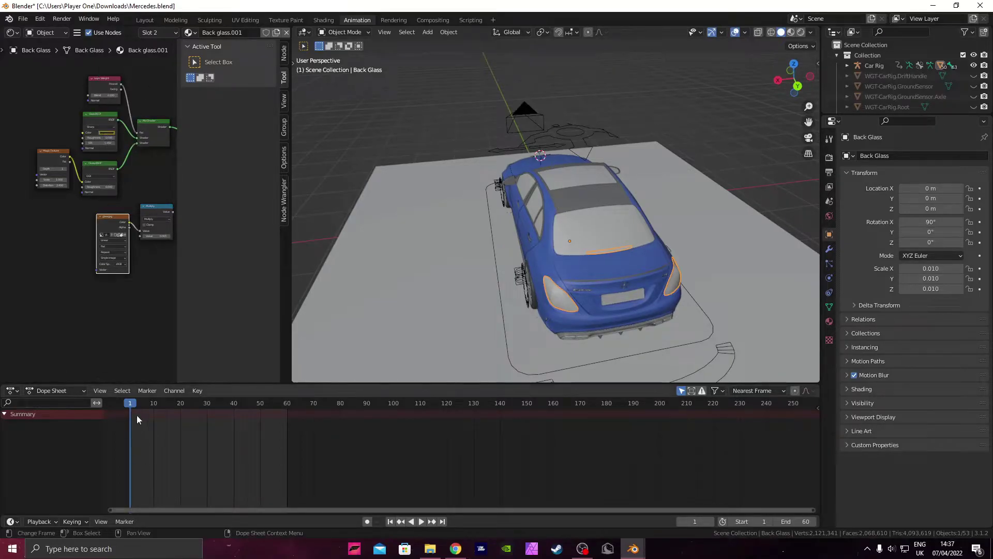
Extend the animation end frame to 240 and brighten the glossy colour at frame 75.
left_click_drag(134, 406, 234, 411)
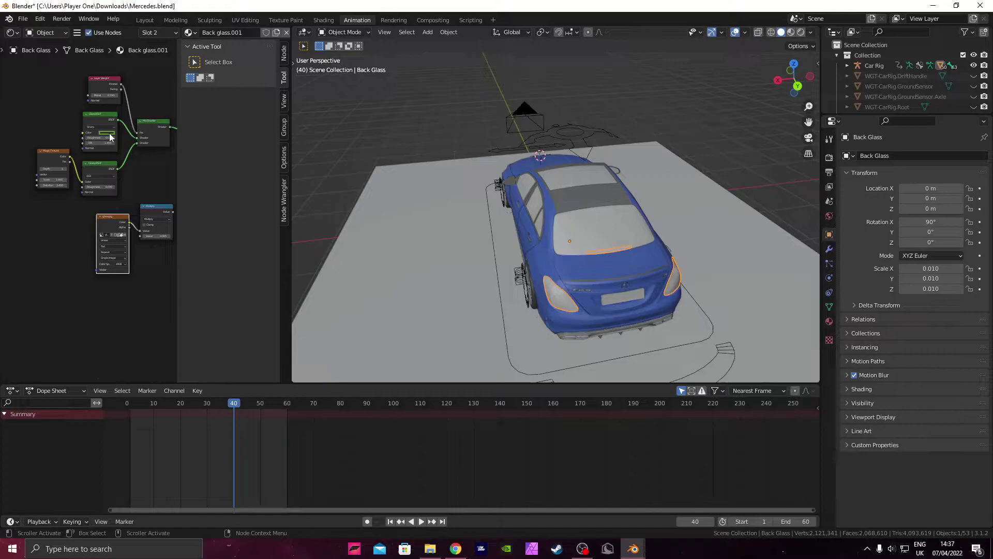
left_click_drag(235, 409, 279, 409)
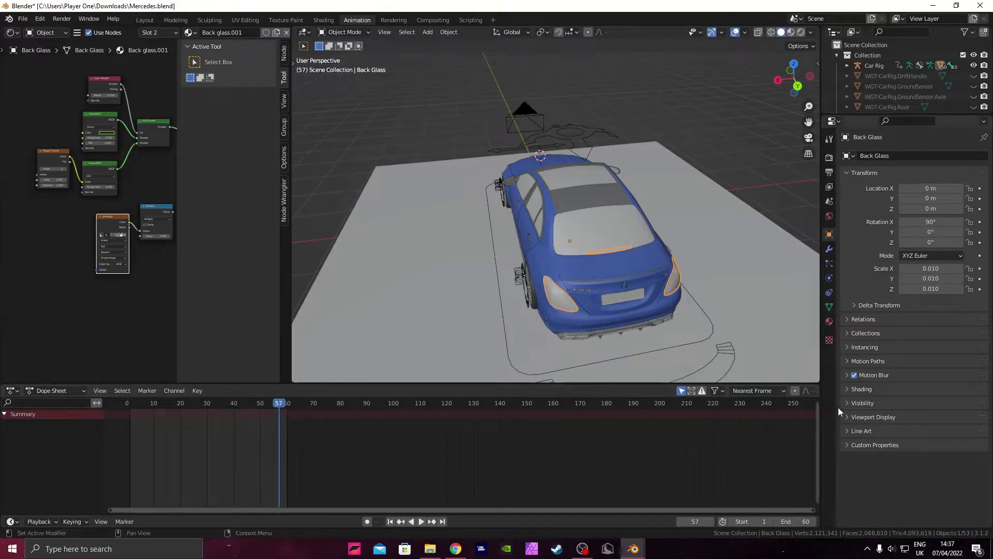
left_click(791, 521)
type("2")
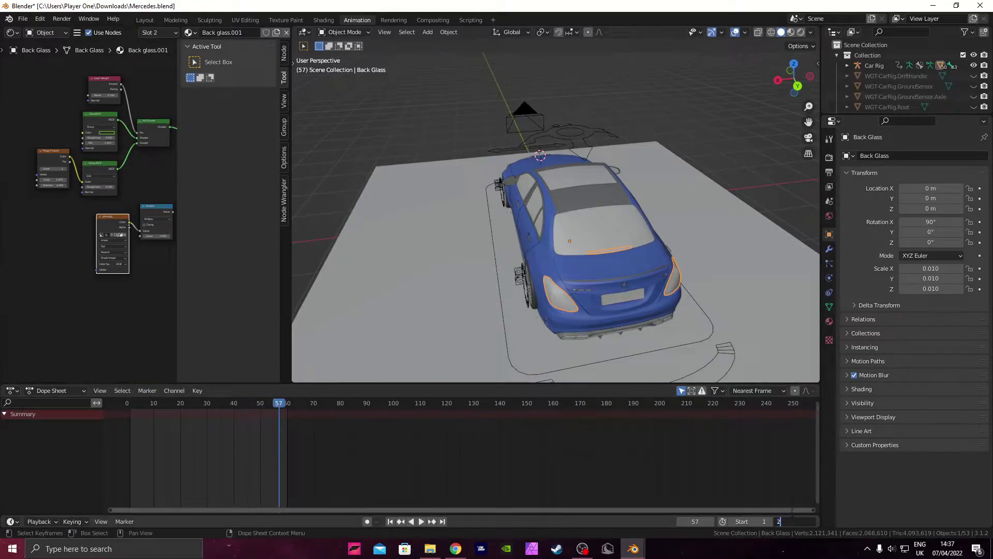
type("40")
key("Return")
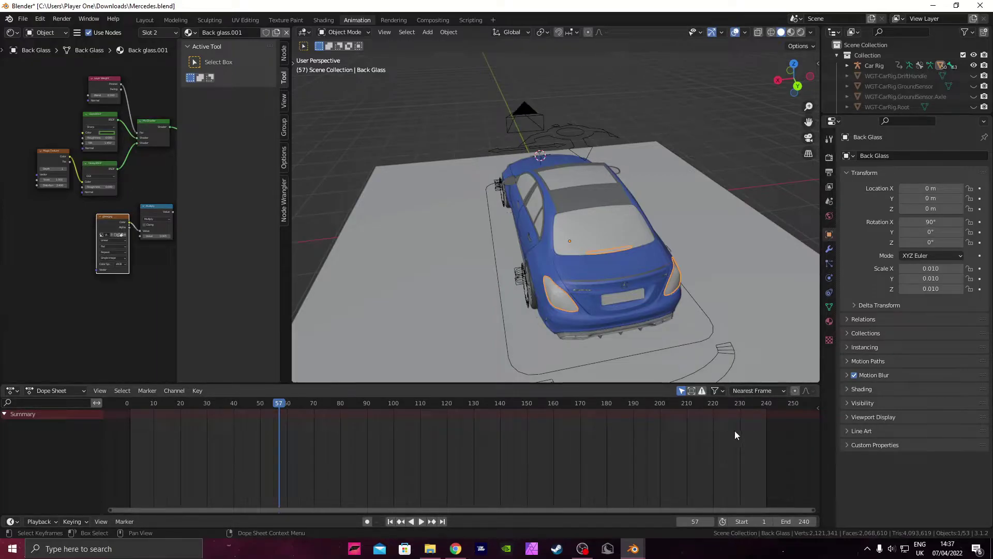
left_click_drag(283, 405, 327, 411)
left_click(112, 133)
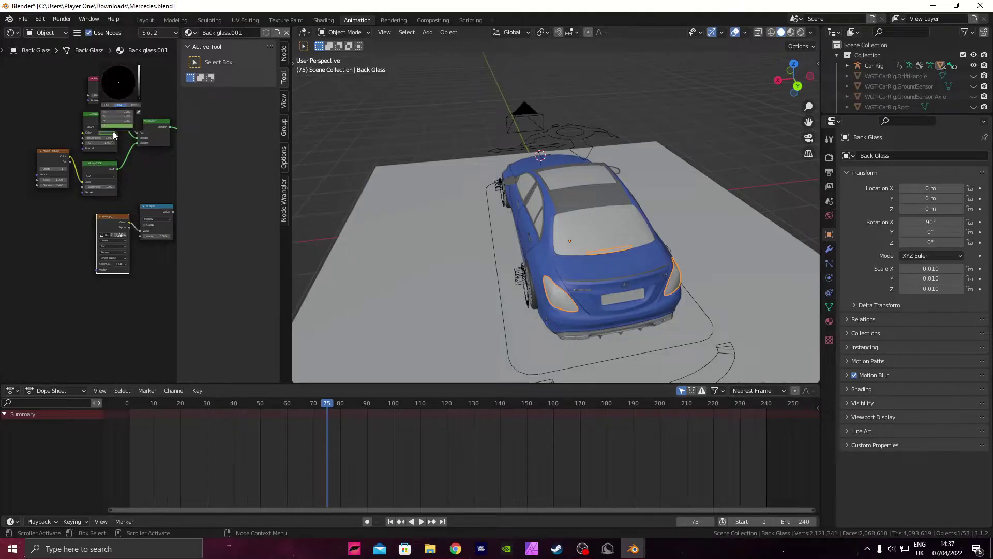
left_click_drag(139, 82, 139, 68)
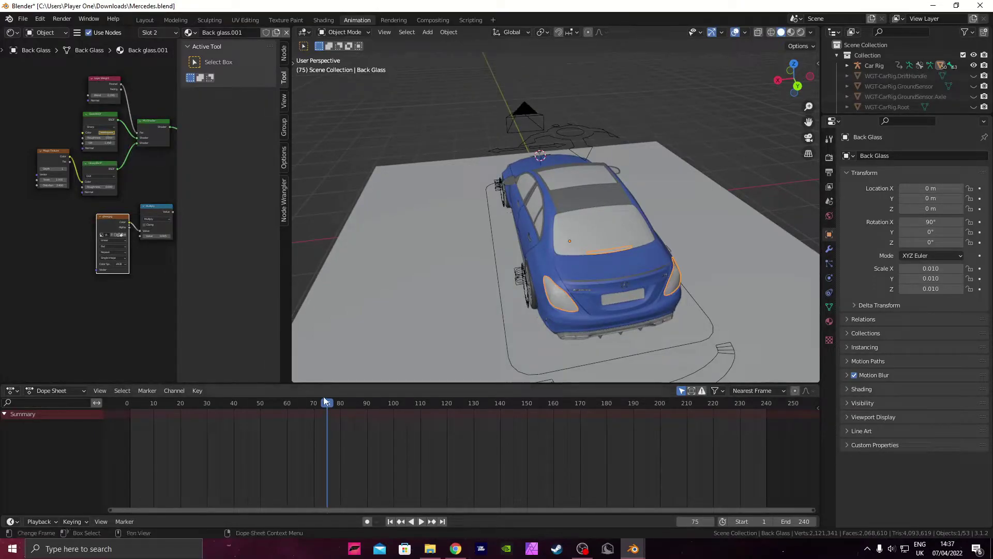
Play the drive-off through the camera in rendered view, pause at frame 55, then return to Solid shading.
left_click(808, 138)
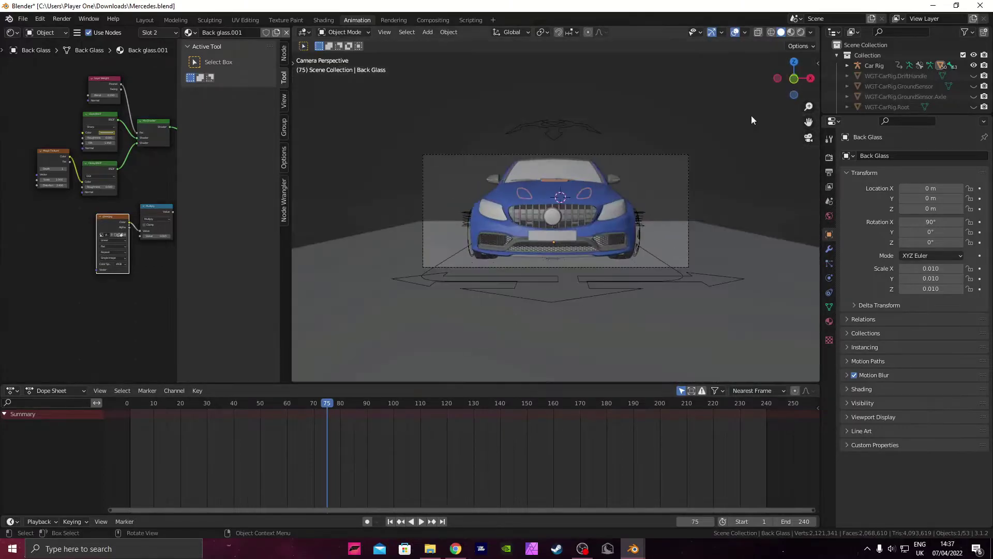
left_click(801, 32)
key("shift+Left")
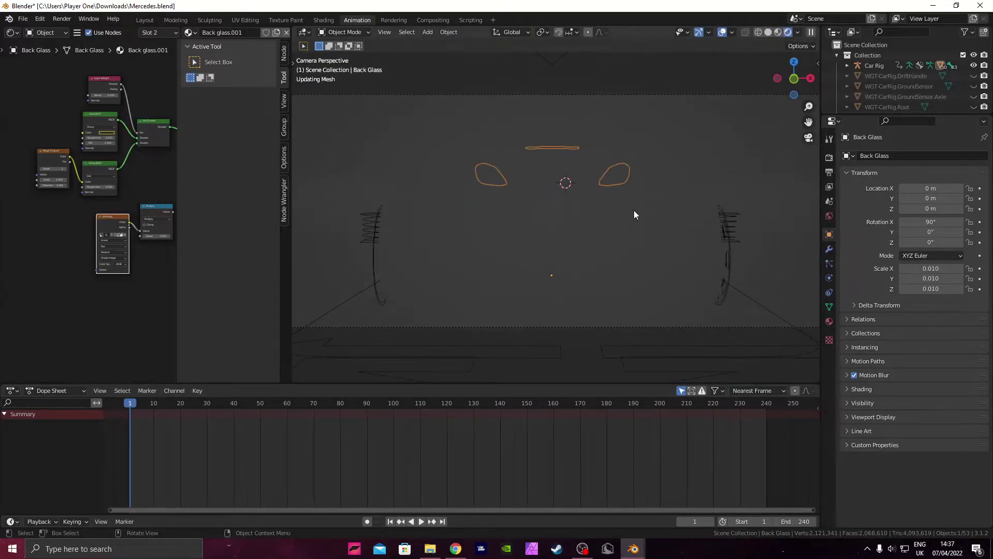
key("space")
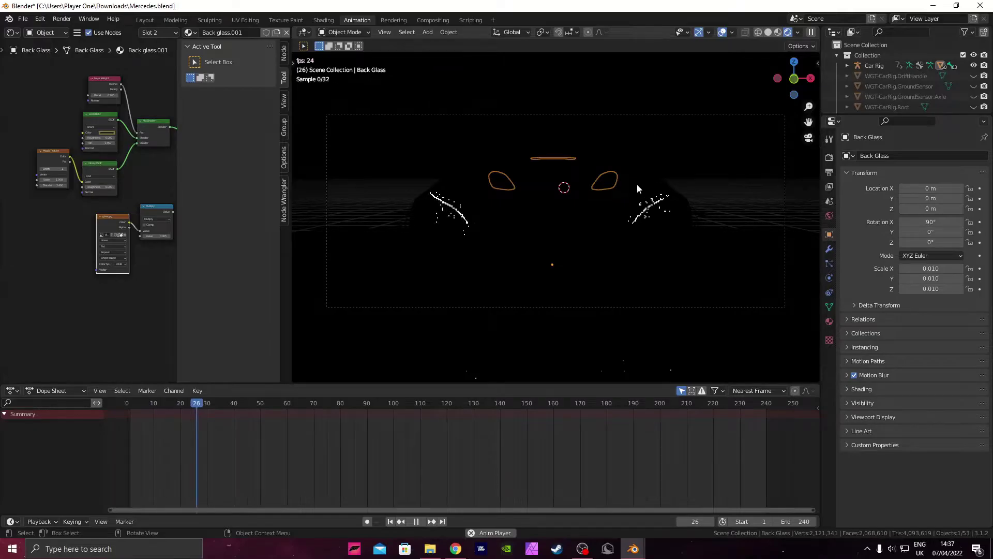
key("space")
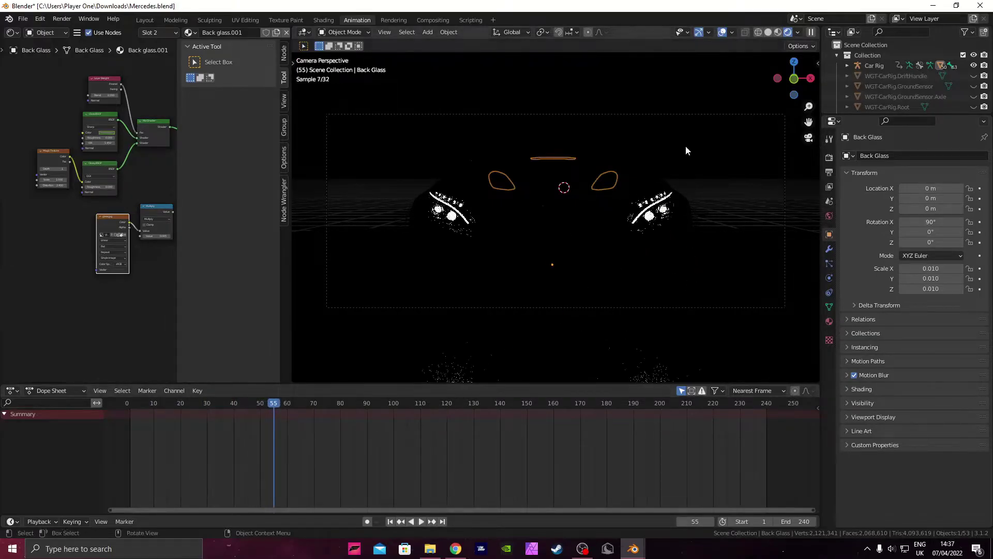
left_click(768, 32)
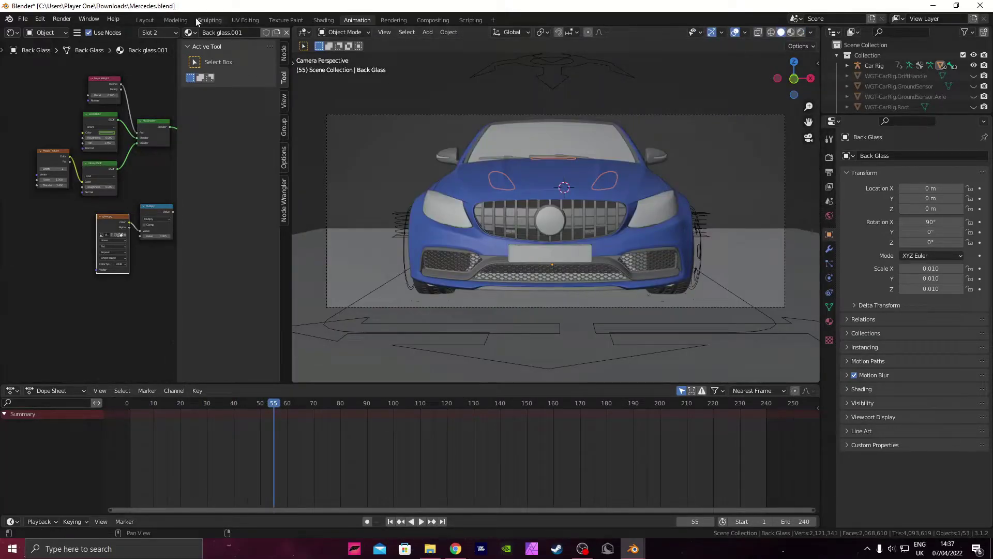
Back in Layout, duplicate the existing camera into Camera.001.
left_click(148, 20)
middle_click_drag(635, 159, 444, 184)
left_click(250, 203)
middle_click_drag(249, 204, 352, 207)
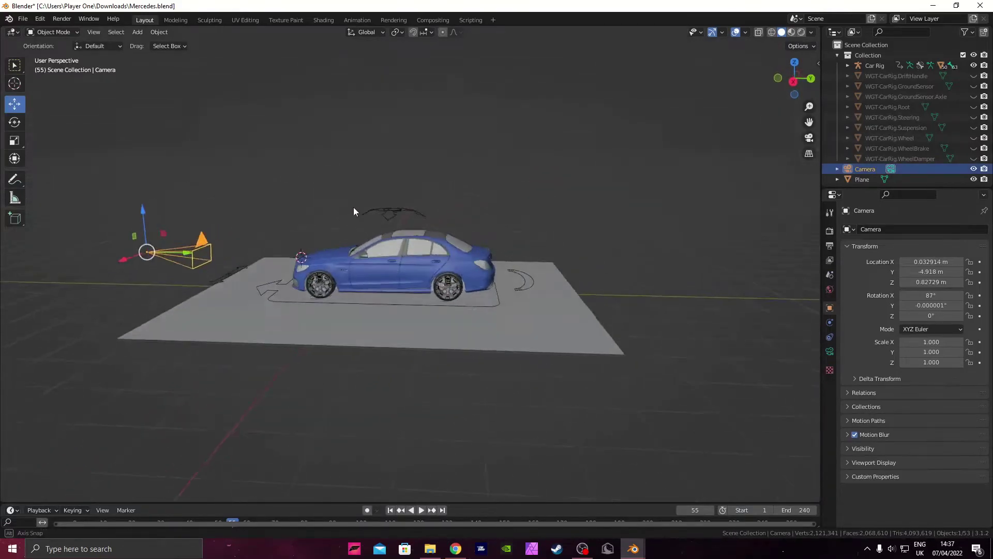
key("shift+d")
left_click(196, 253)
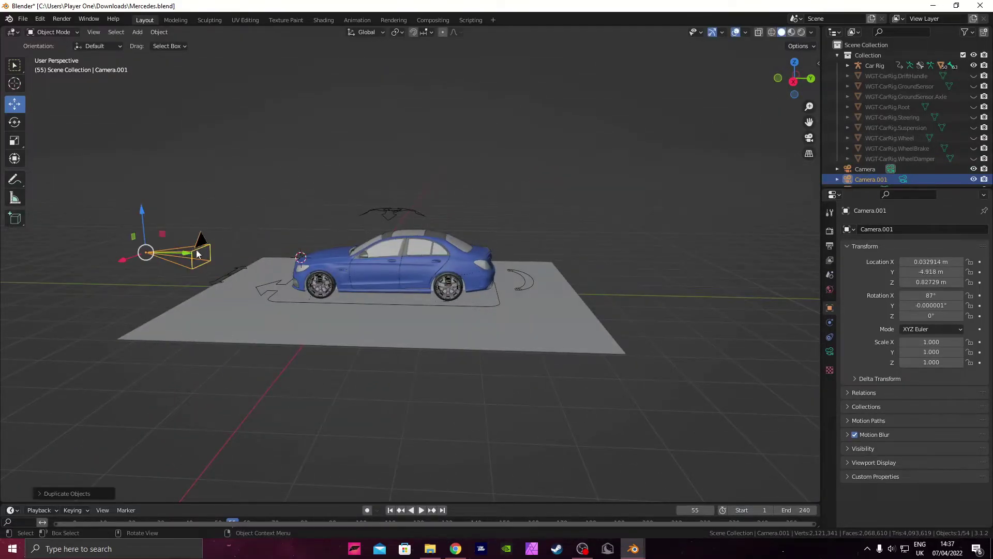
Move Camera.001 to Y 6.9064 m on the car's far side and rotate it 180° on Z.
left_click_drag(182, 254, 591, 260)
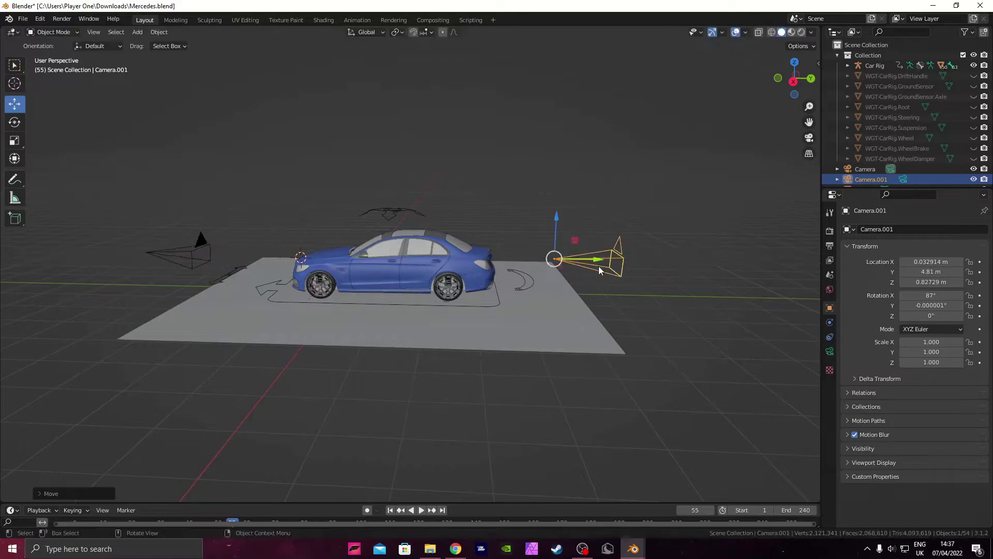
type("rz180")
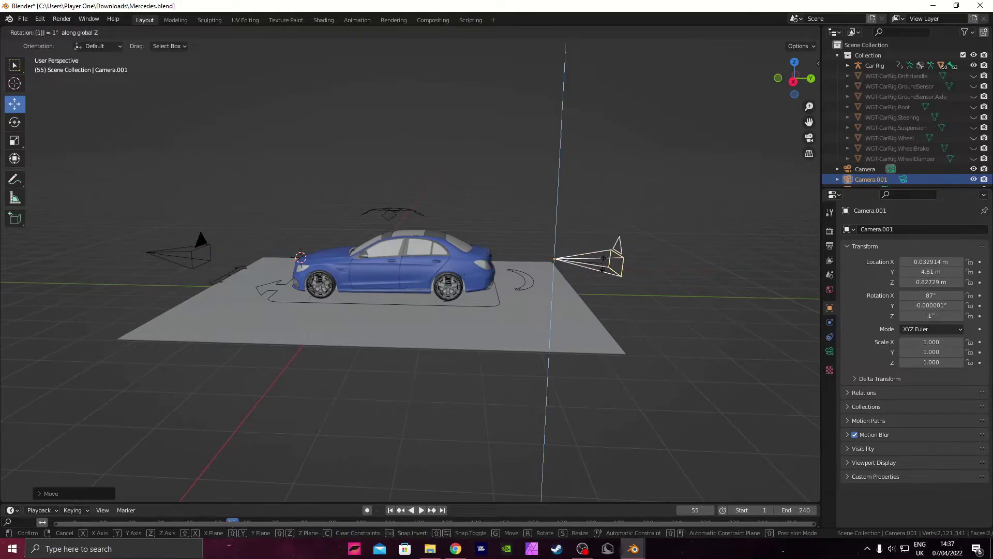
left_click(602, 262)
left_click_drag(600, 262, 685, 264)
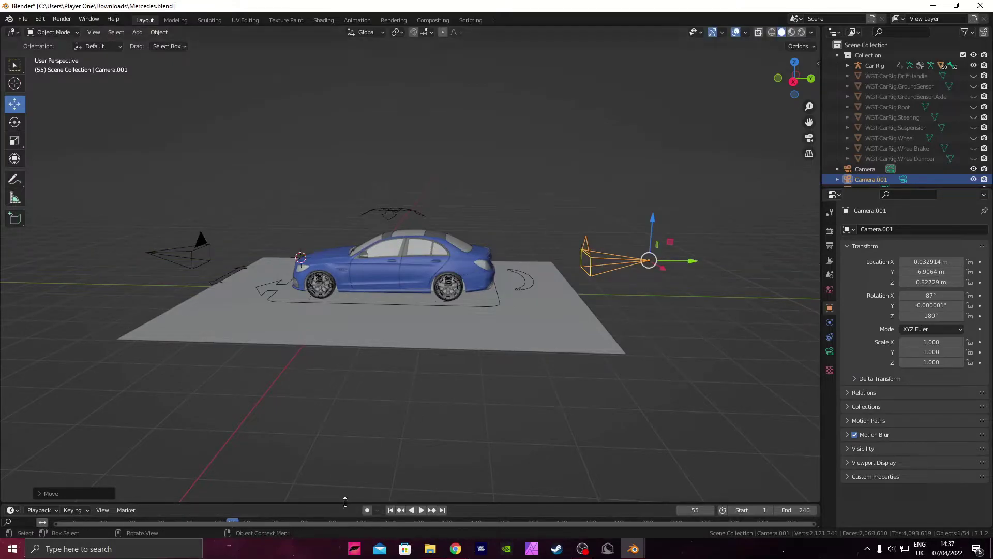
left_click_drag(345, 502, 345, 373)
Add a marker at frame 1 and bind the original Camera to it.
key("shift+Left")
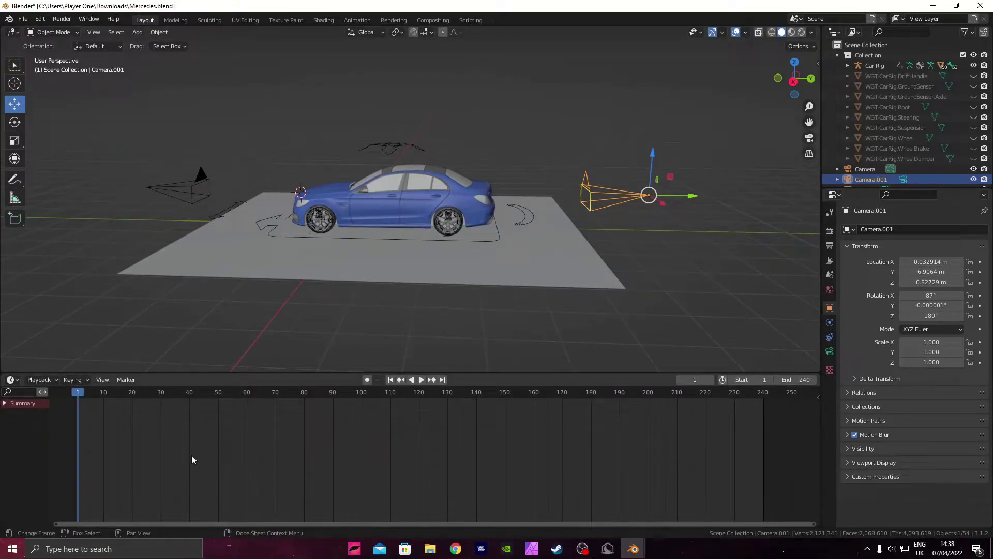
key("m")
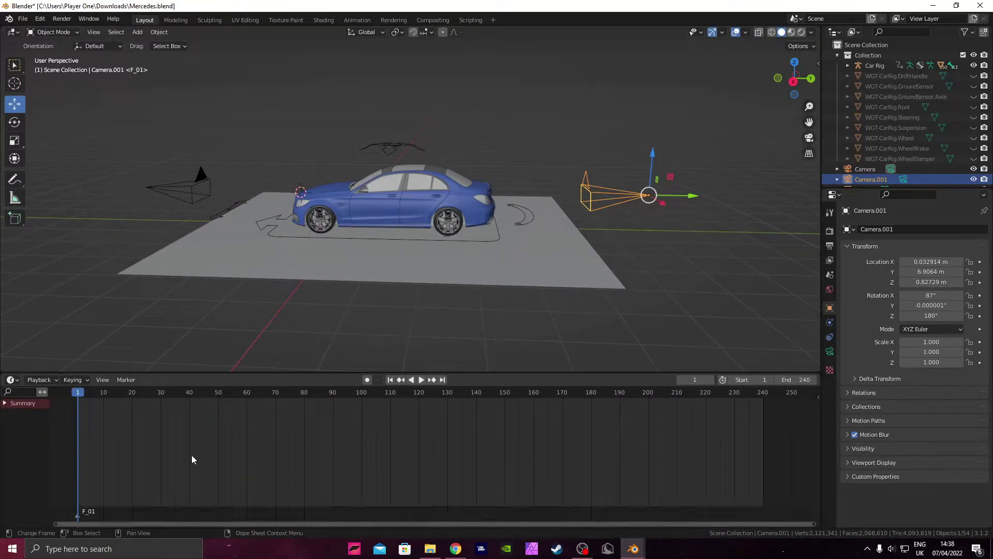
left_click(200, 175)
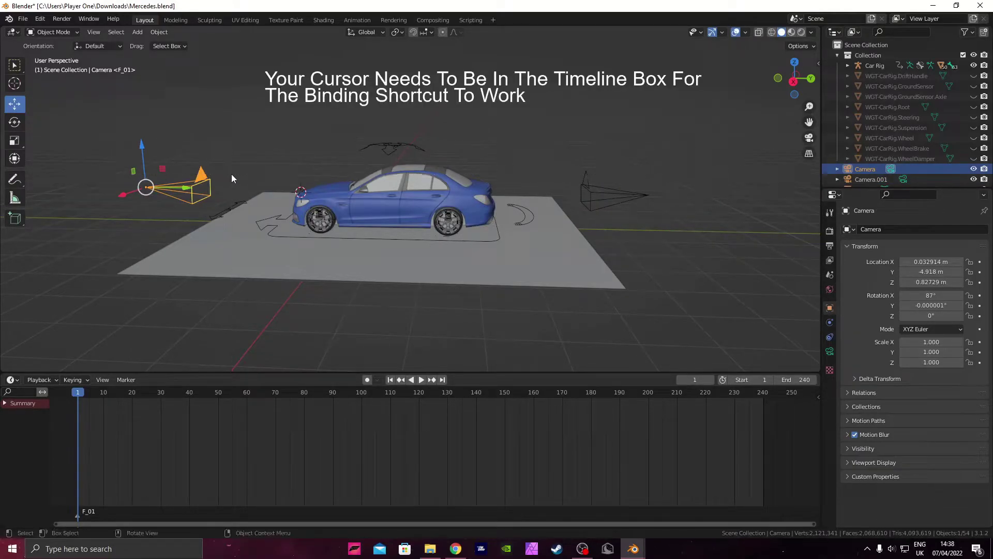
left_click(125, 380)
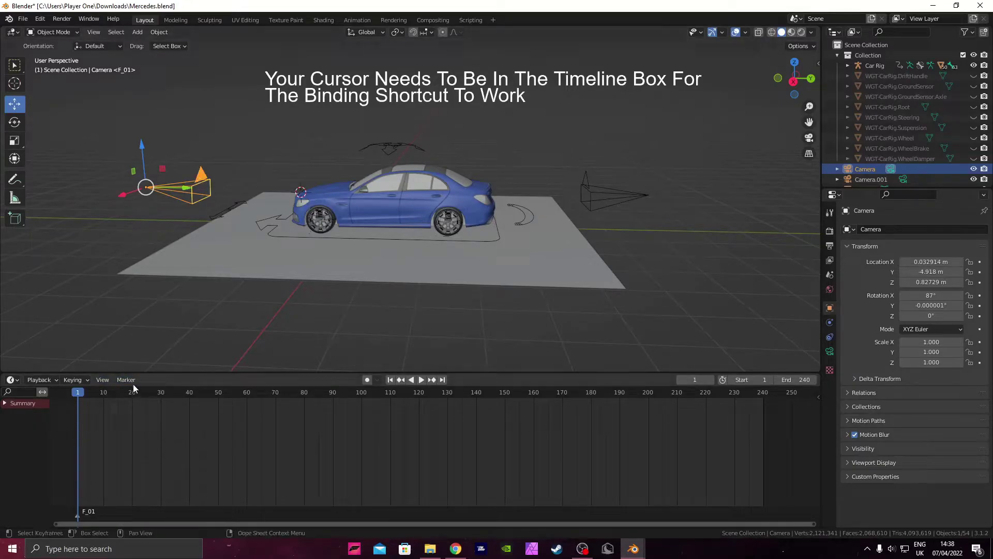
left_click(131, 381)
left_click(151, 463)
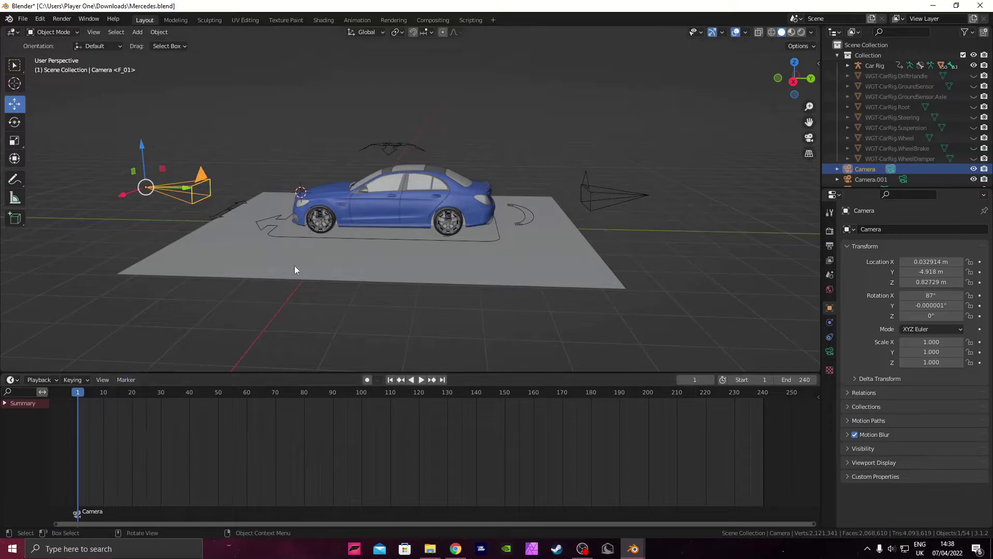
Add a marker at frame 40 bound to Camera.001, then return the playhead to the start.
left_click(619, 194)
left_click_drag(219, 396, 190, 401)
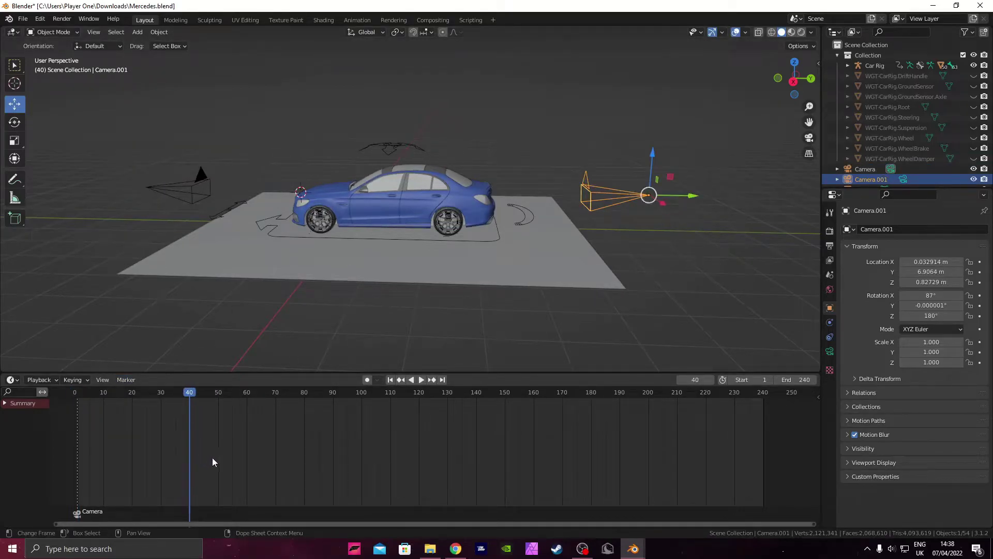
key("m")
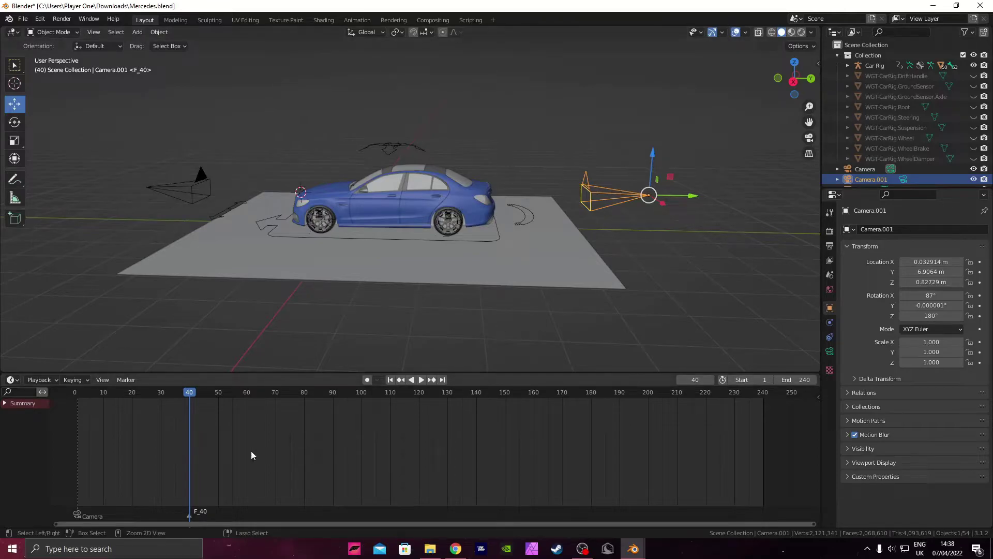
key("ctrl+b")
left_click_drag(178, 389, 75, 393)
Check the camera cut in camera view and shift Camera.001 to recentre the rear shot.
left_click(809, 138)
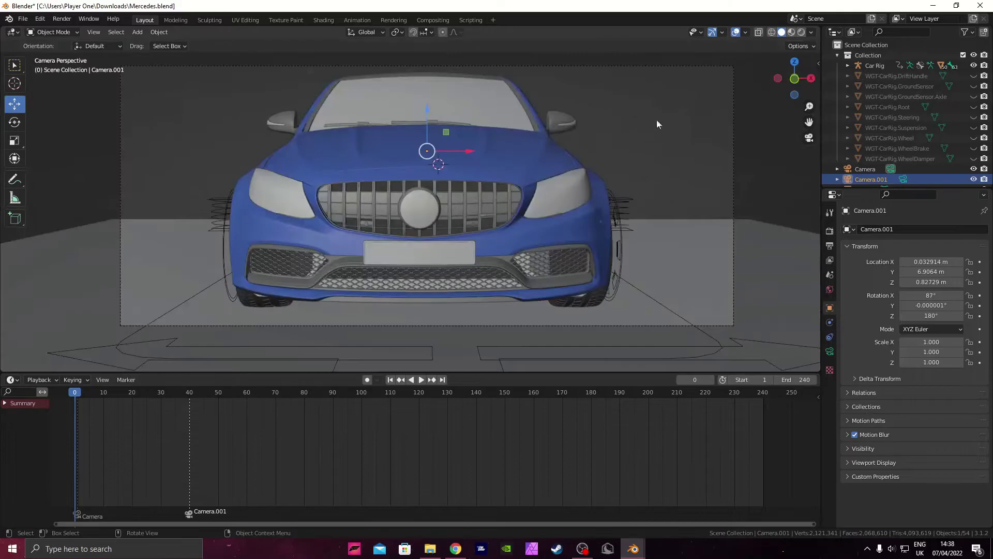
left_click(752, 129)
key("space")
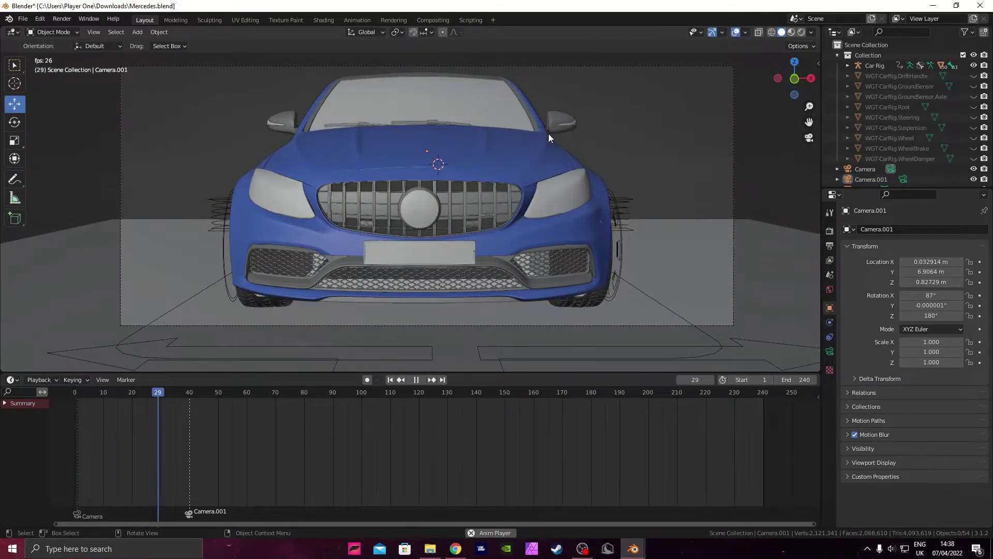
key("space")
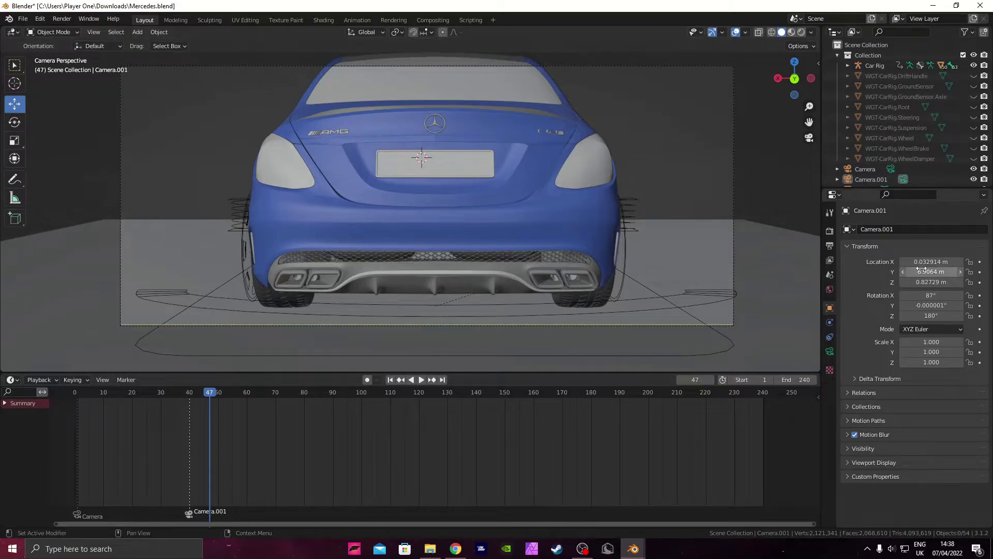
left_click_drag(931, 262, 938, 282)
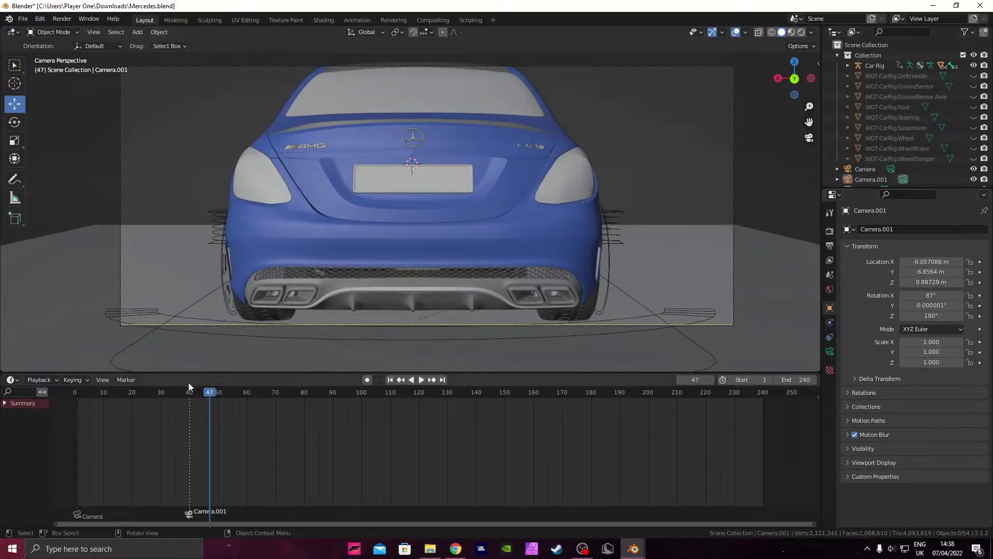
Replay the animation from frame 0 in Rendered shading, stopping around frame 85.
left_click(59, 389)
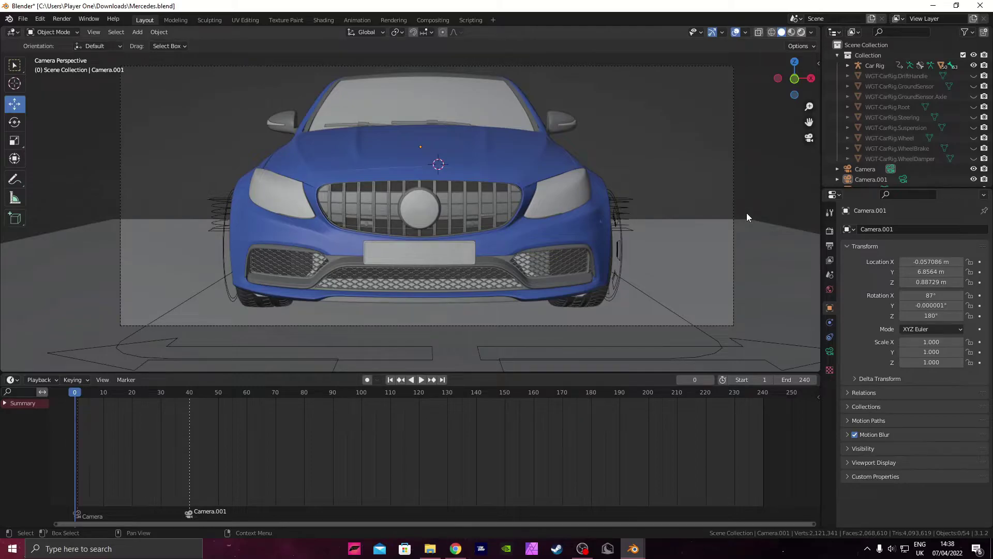
key("shift+z")
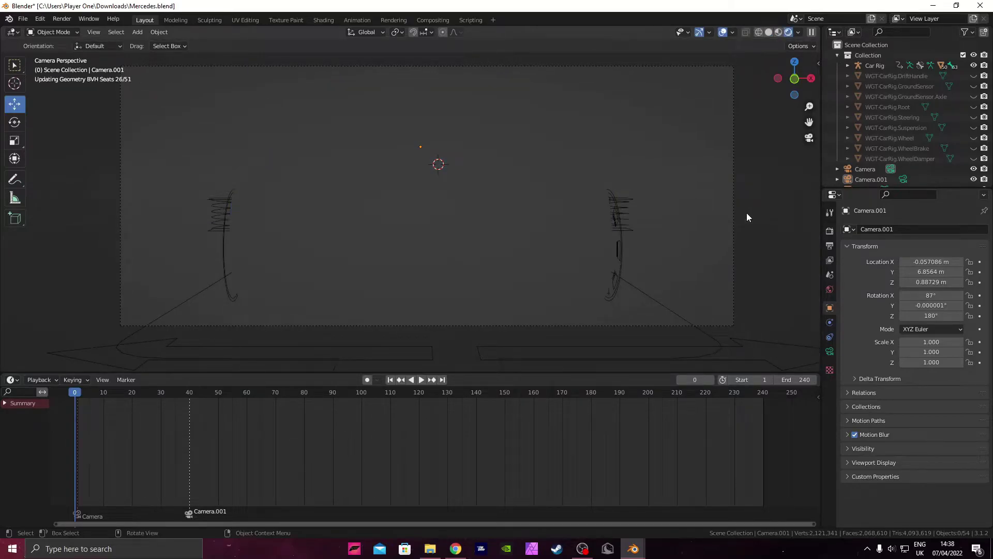
key("space")
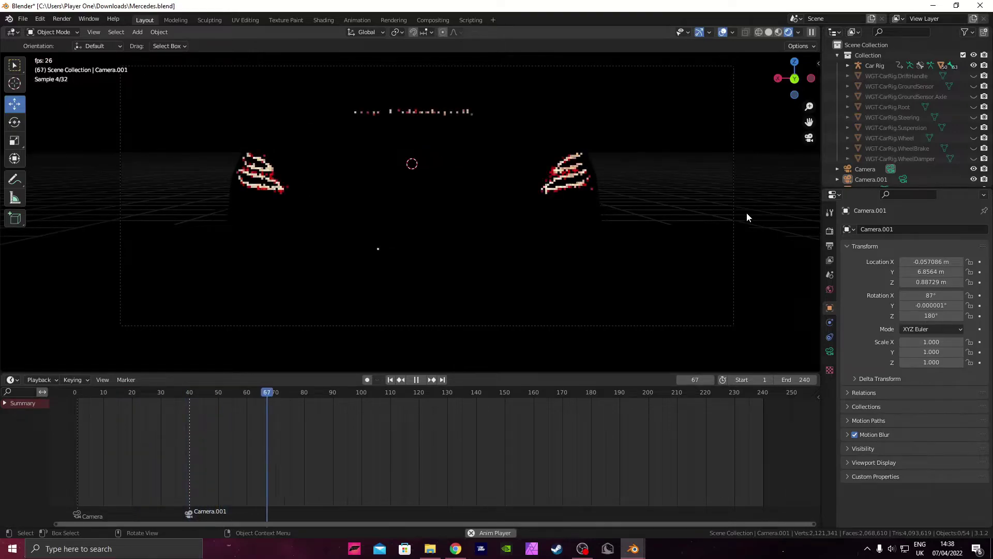
key("space")
mouse_move(321, 394)
left_mouse_down()
mouse_move(206, 405)
mouse_move(318, 402)
left_mouse_up()
Add a timeline marker at frame 85 and switch to a solid top-down view of the scene.
left_click(134, 381)
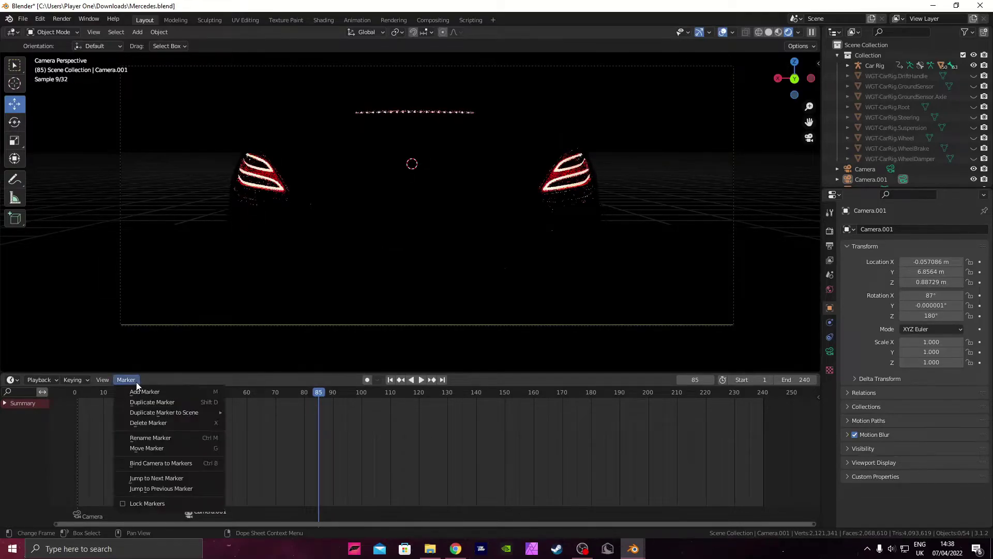
left_click(140, 394)
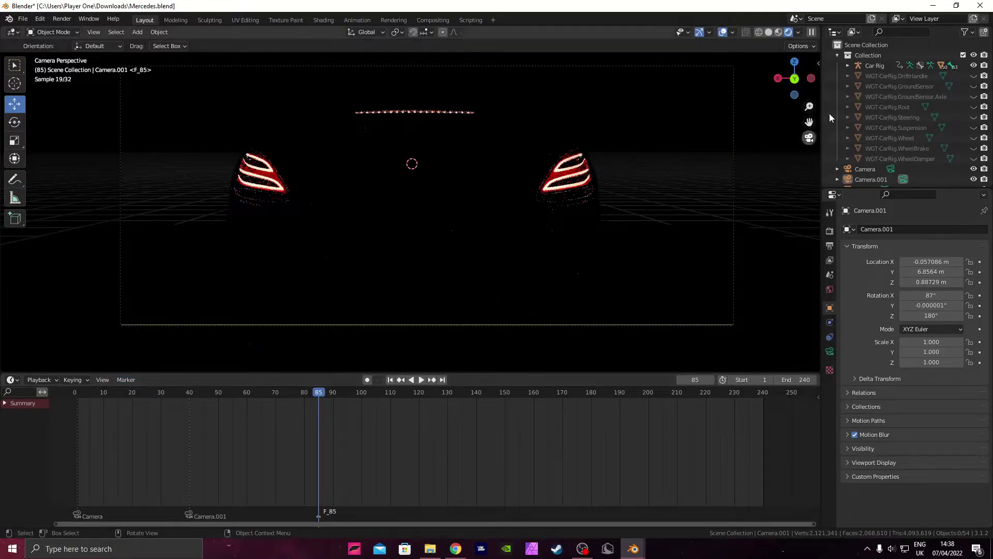
left_click(769, 32)
mouse_move(321, 178)
middle_mouse_down()
mouse_move(489, 178)
mouse_move(510, 200)
mouse_move(463, 244)
middle_mouse_up()
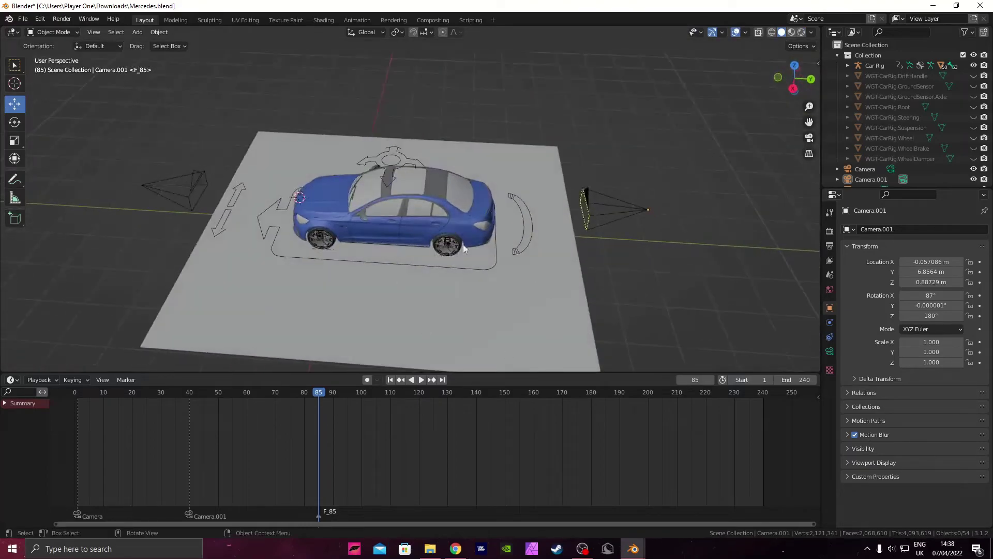
left_click_drag(797, 72, 769, 72)
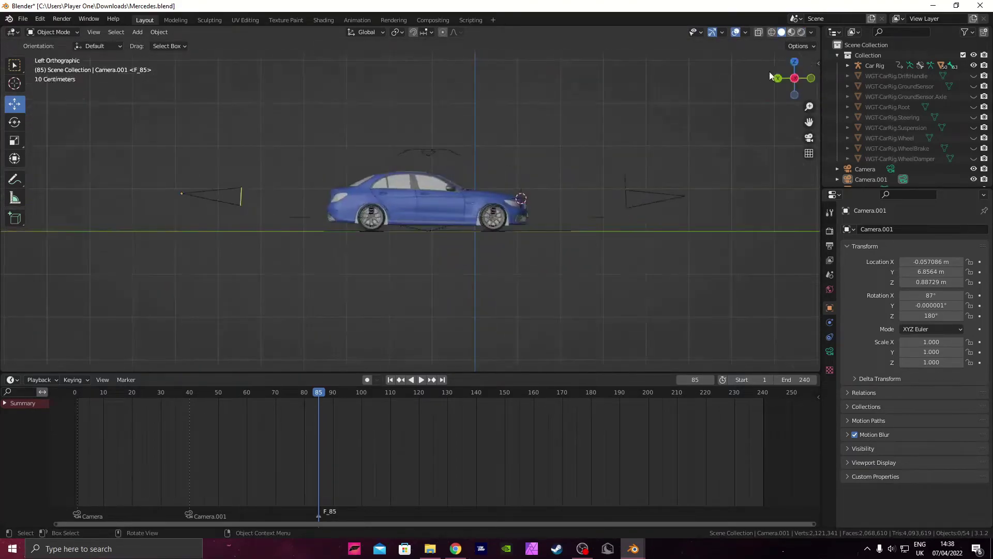
left_click(797, 66)
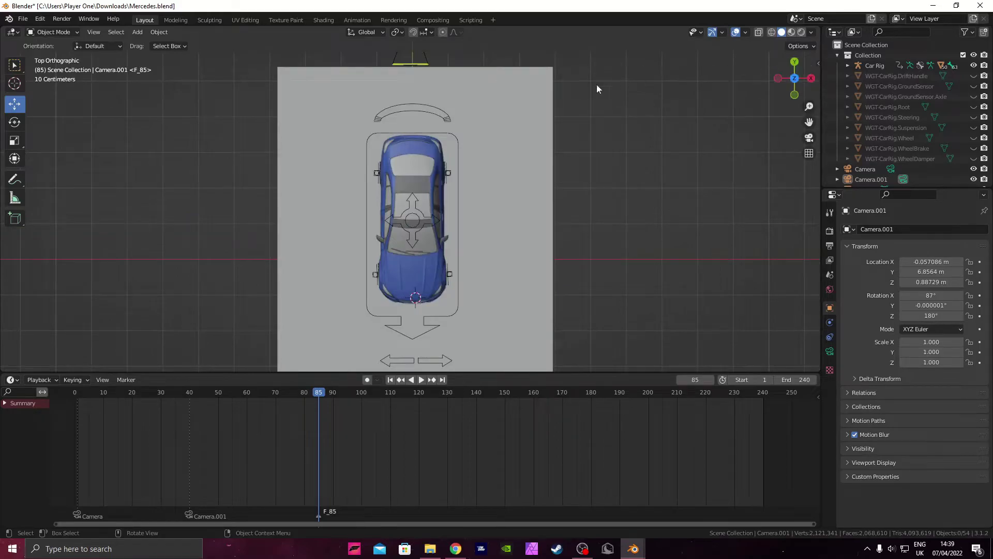
scroll(517, 139, "down", 1)
scroll(461, 145, "down", 2)
scroll(450, 96, "down", 1)
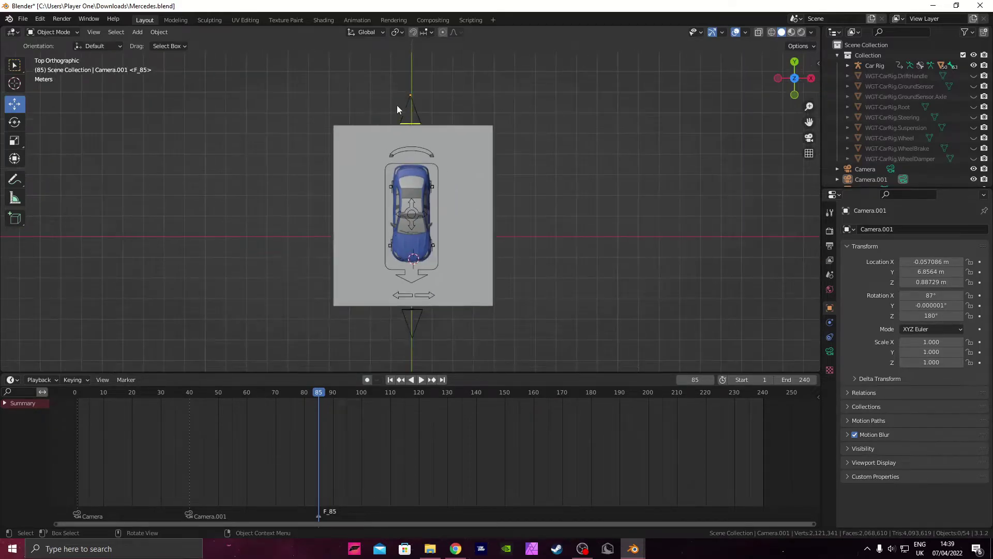
Duplicate Camera.001 to create a third camera, Camera.002.
key("shift+d")
key("Escape")
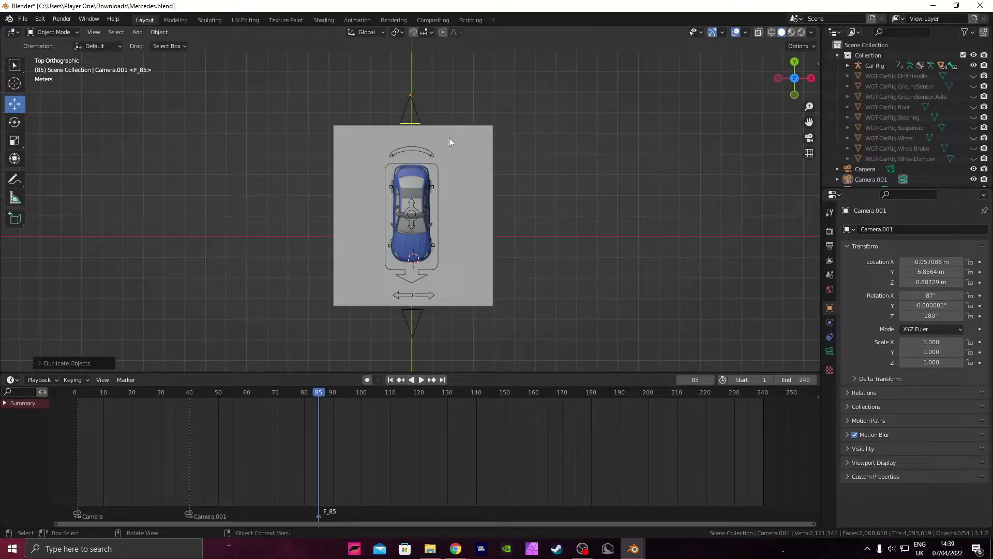
middle_click_drag(537, 155, 551, 207)
left_click(550, 207)
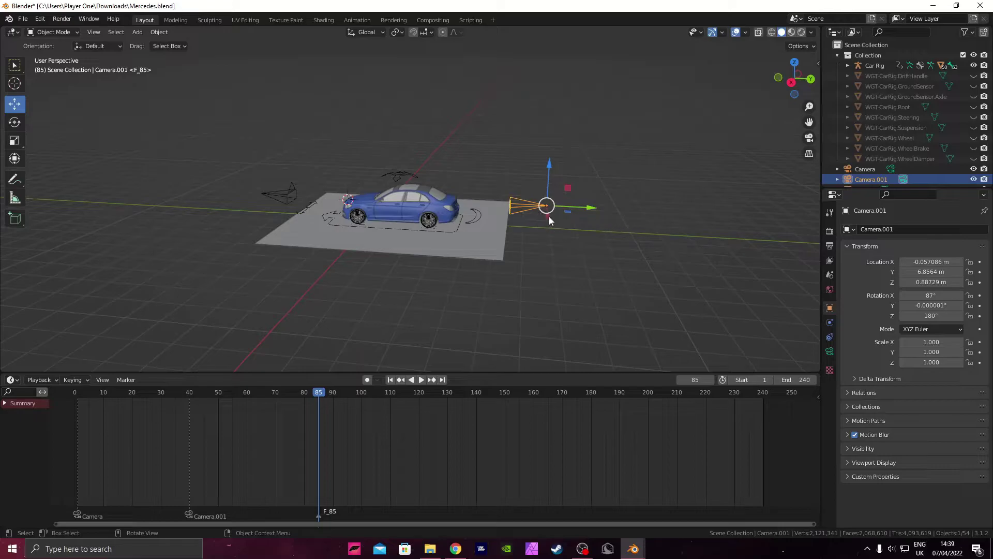
key("shift+d")
key("Escape")
Rotate Camera.002 -90° on Z and move it right of the car to X 12.201 m.
left_click(795, 62)
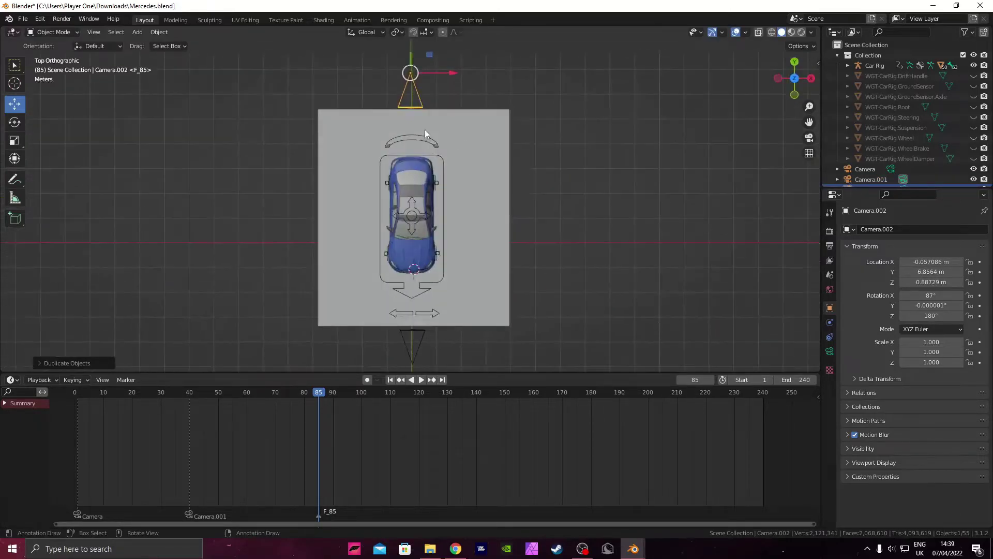
scroll(425, 133, "down", 1)
key("g")
left_click(552, 180)
type("r")
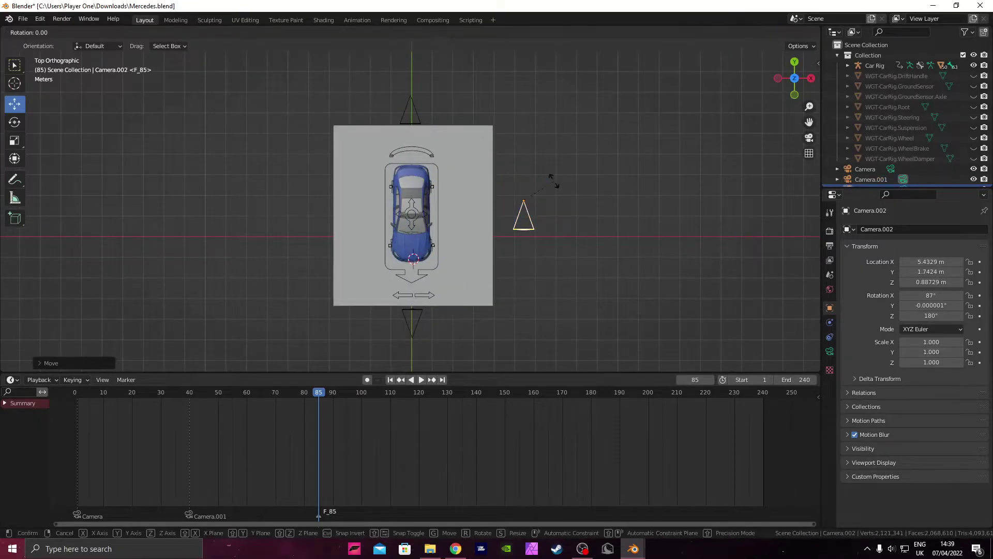
type("z-90")
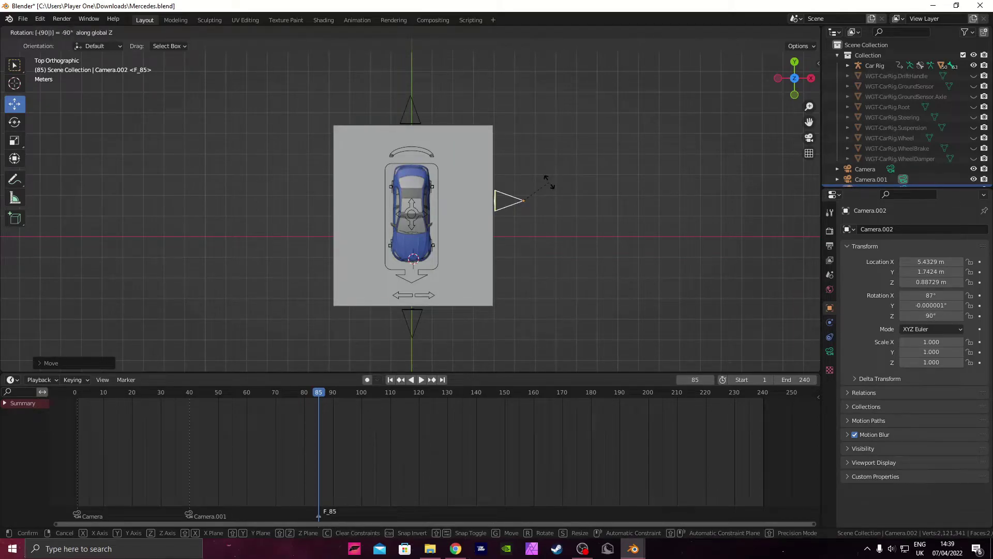
key("Return")
key("g")
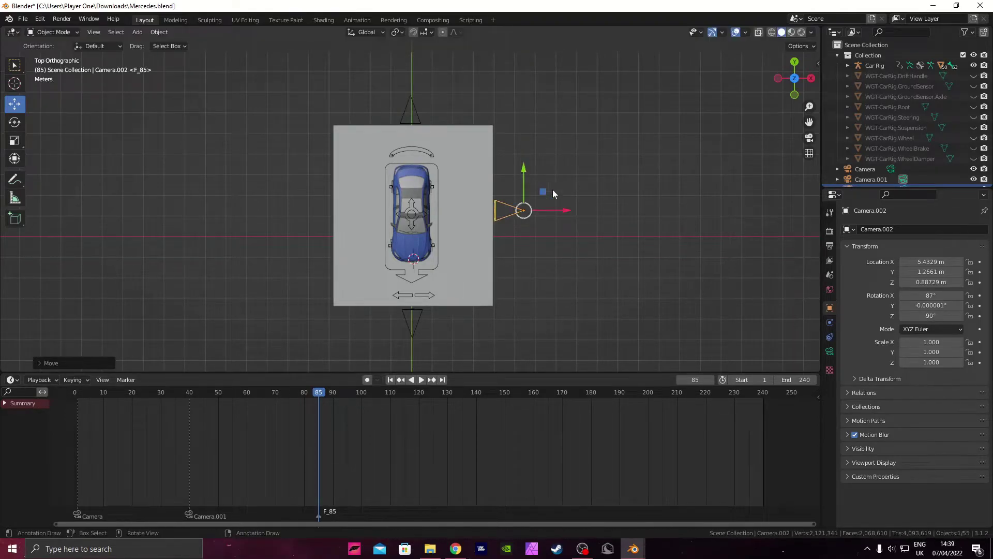
left_click(646, 212)
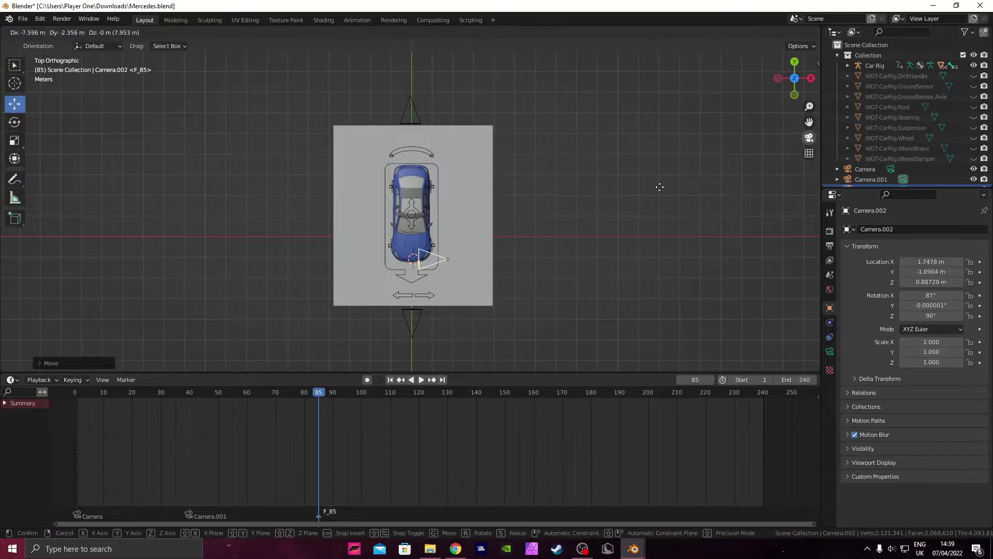
left_click_drag(647, 207, 707, 208)
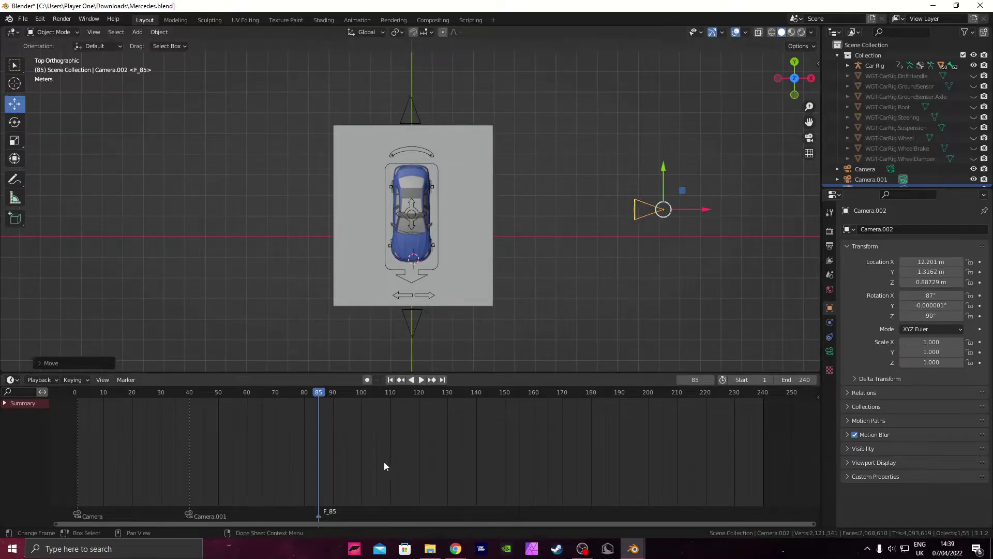
Bind Camera.002 to the frame-85 marker and move it closer to the car in camera view.
key("ctrl+b")
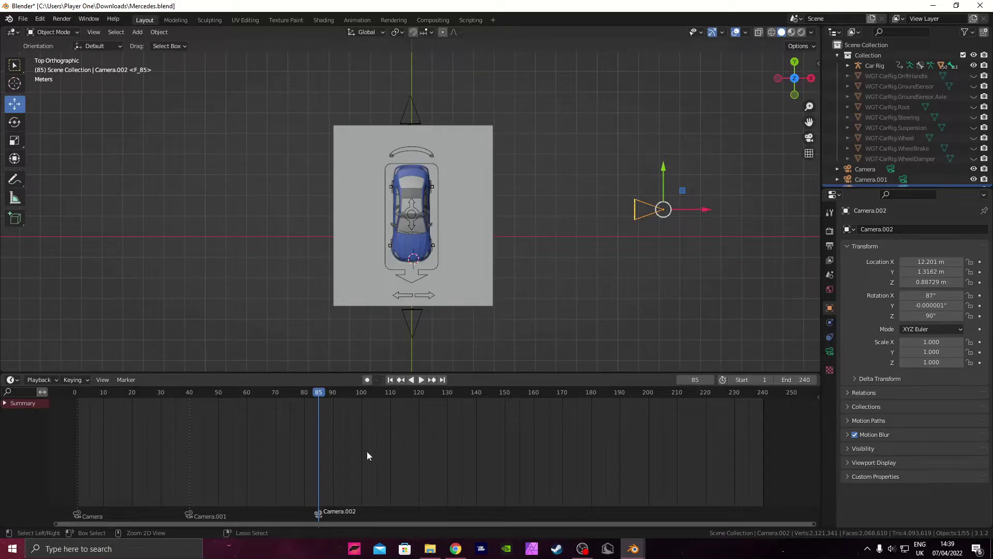
left_click(805, 141)
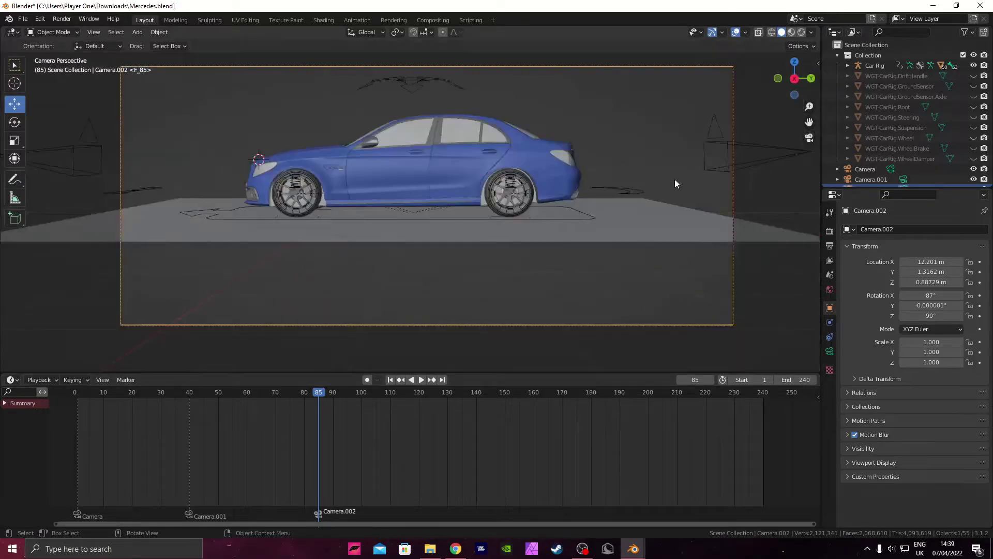
left_click_drag(931, 261, 910, 271)
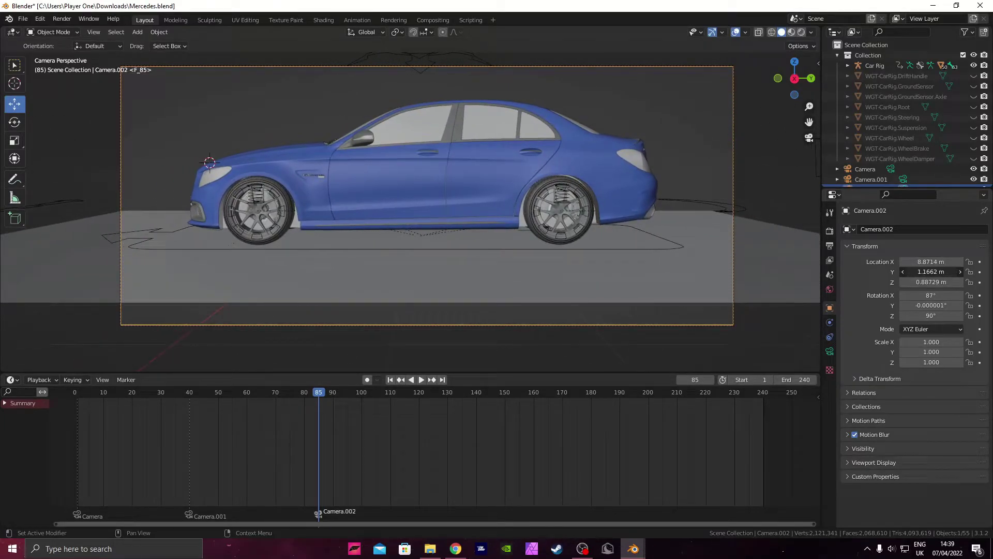
Widen the ground plane along X and check it through the camera.
middle_click_drag(486, 269, 532, 228)
scroll(489, 237, "down", 3)
left_click(532, 227)
key("s")
key("x")
left_click(618, 224)
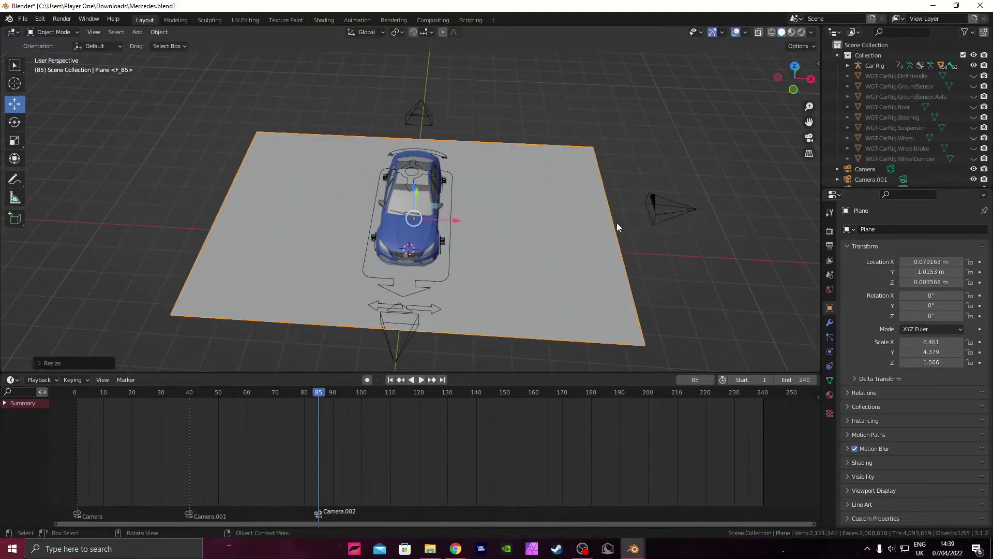
left_click(809, 137)
left_click(793, 195)
scroll(540, 130, "down", 1)
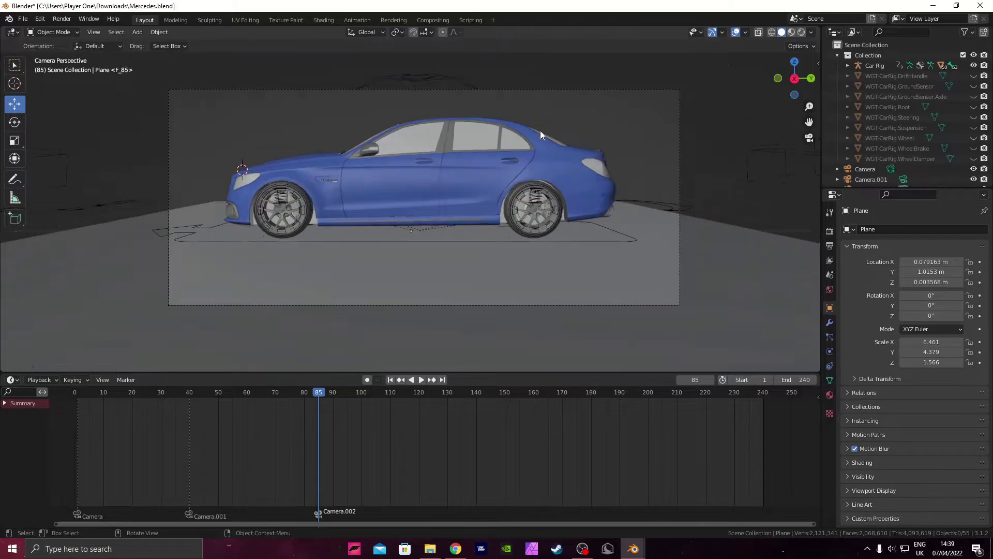
scroll(502, 131, "up", 2)
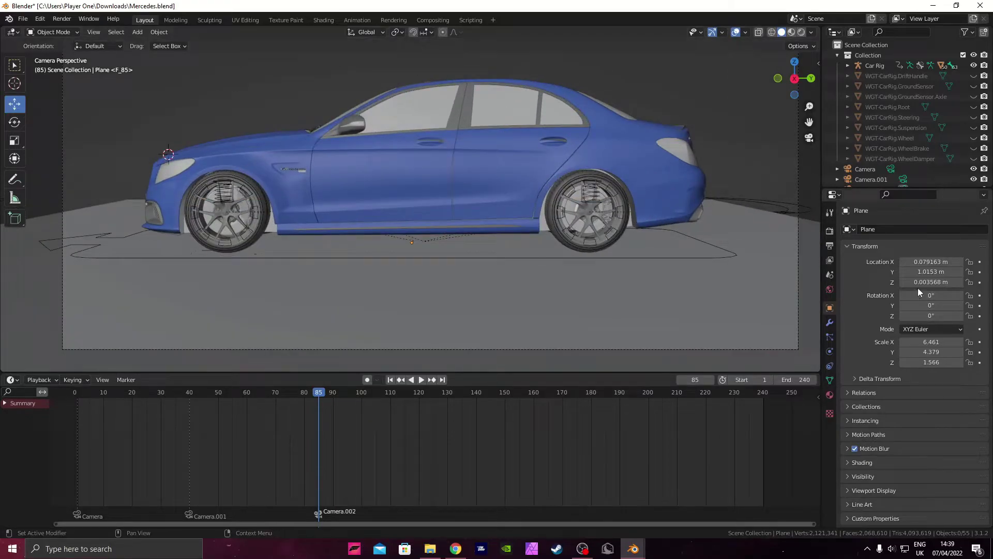
left_click(797, 335)
Raise Camera.002 slightly so it frames the car's side from higher up.
key("KP_0")
left_click(695, 227)
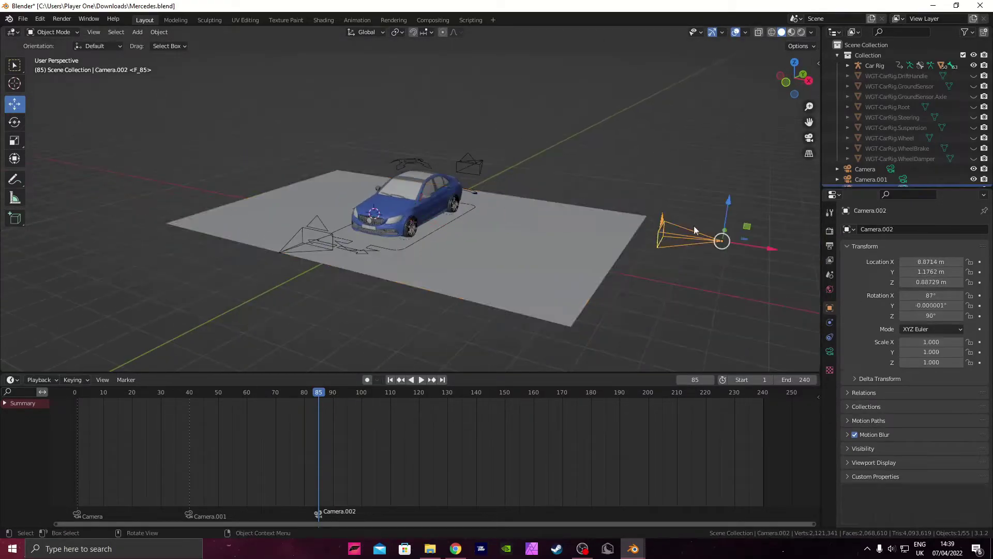
left_click(809, 138)
left_click_drag(926, 282, 939, 282)
scroll(563, 194, "down", 1)
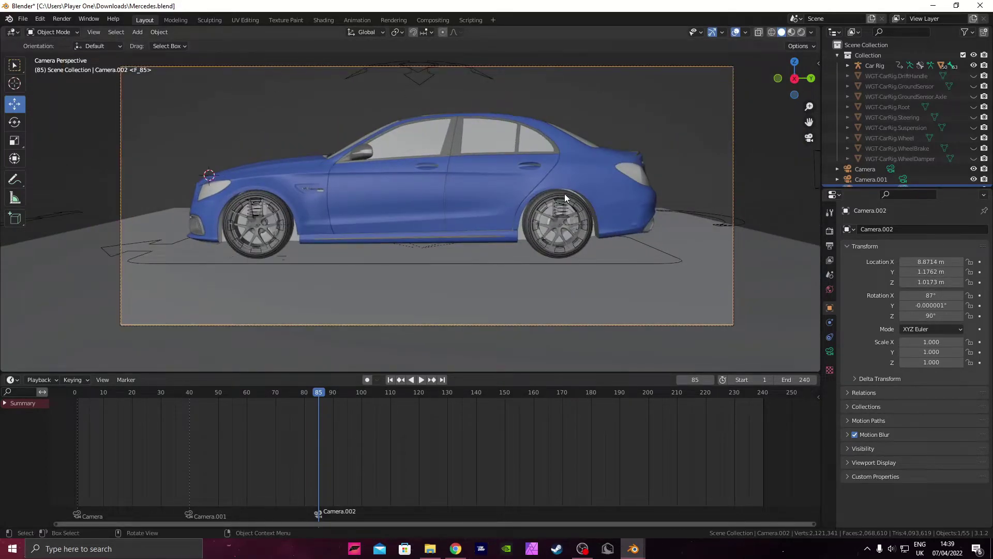
Stretch the ground plane along Y to scale 5.875, then view it from the top.
left_click(700, 243)
key("s")
key("y")
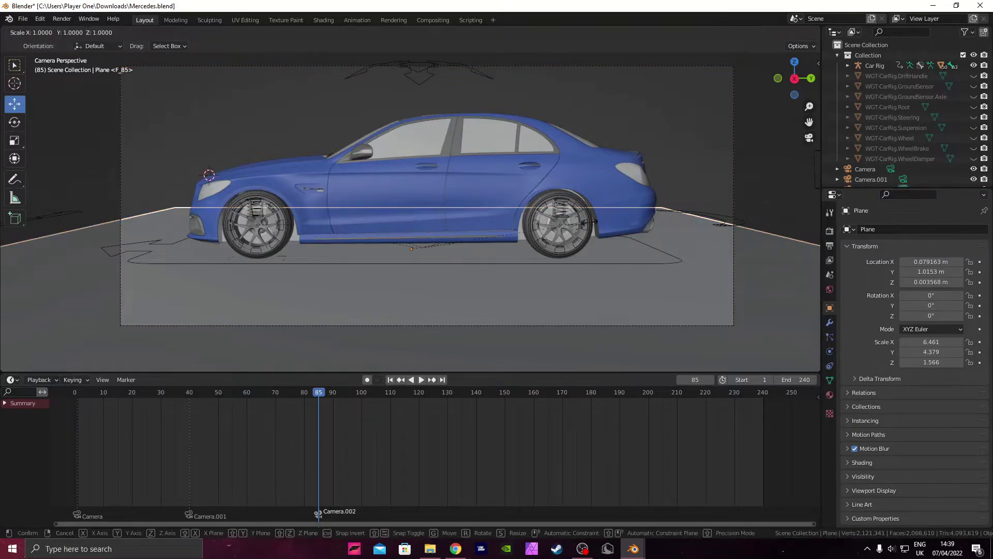
left_click(641, 223)
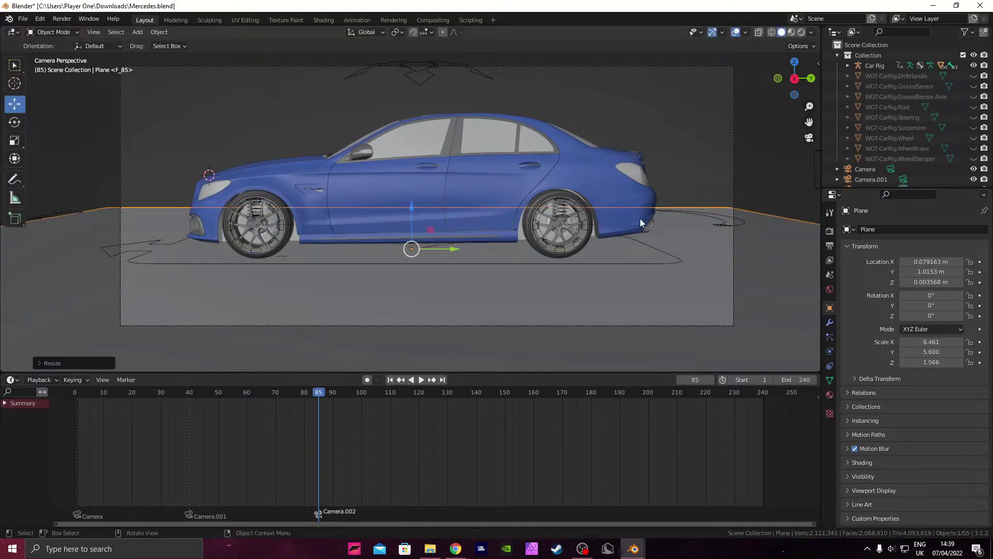
key("s")
key("y")
left_click(752, 165)
left_click(675, 151)
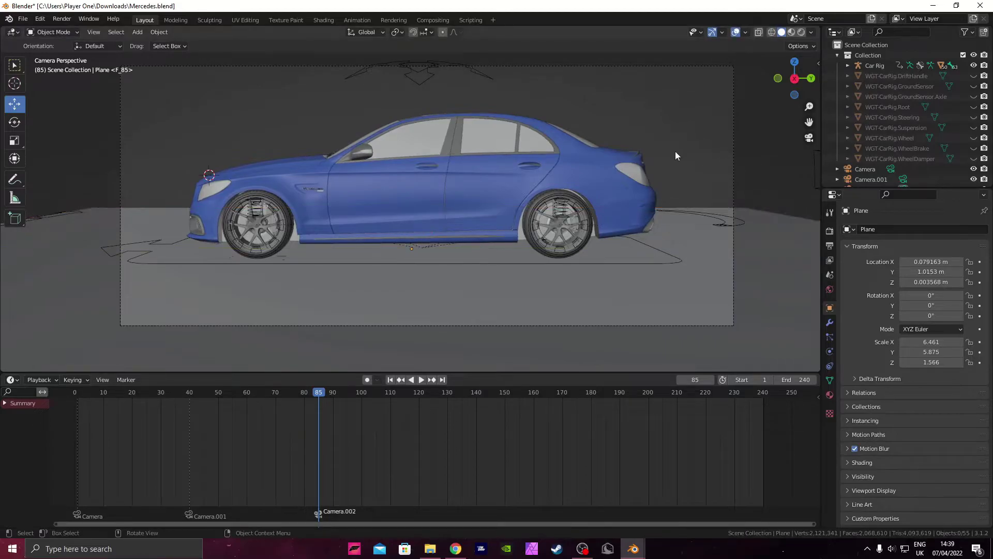
middle_click_drag(579, 142, 737, 98)
scroll(487, 138, "down", 5)
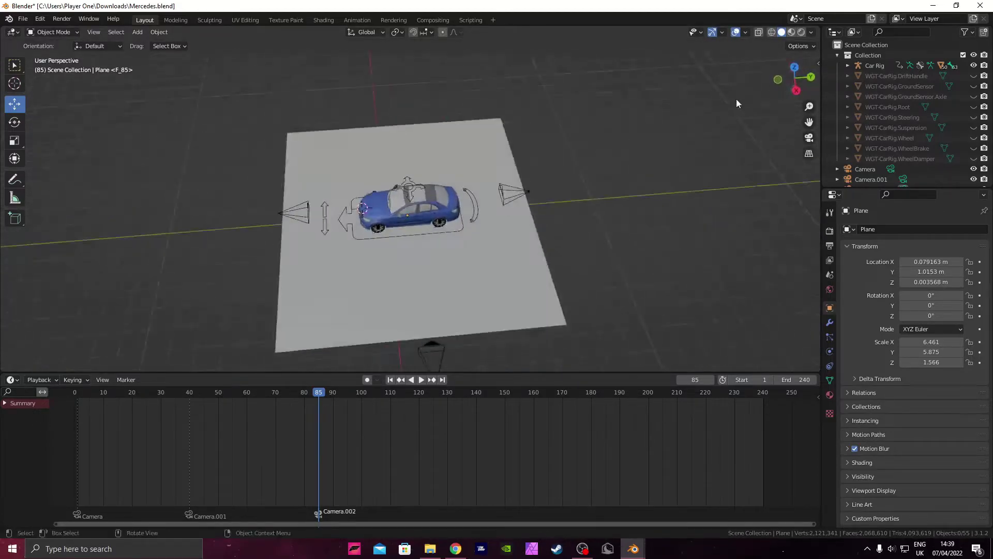
left_click(794, 69)
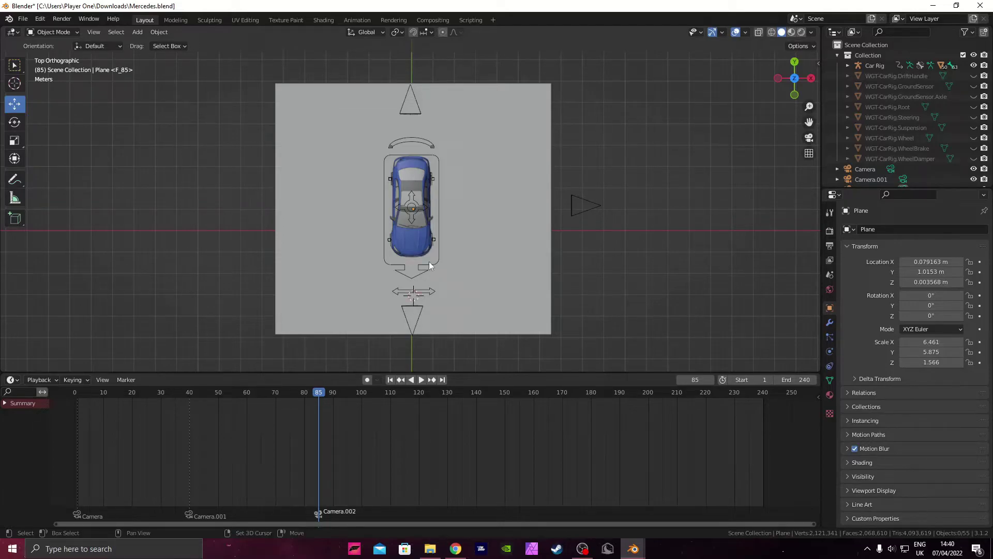
Add an Area light to the scene.
key("shift+a")
mouse_move(436, 237)
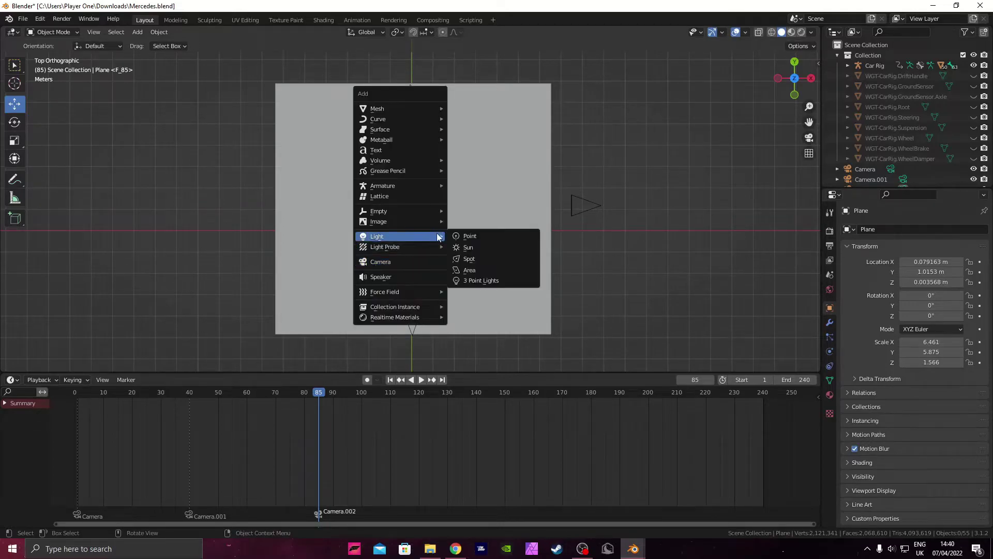
left_click(462, 269)
scroll(455, 278, "down", 1)
Stretch the area light to scale X 5.877 by Y 0.485, nudge it, and show its light settings.
key("s")
key("x")
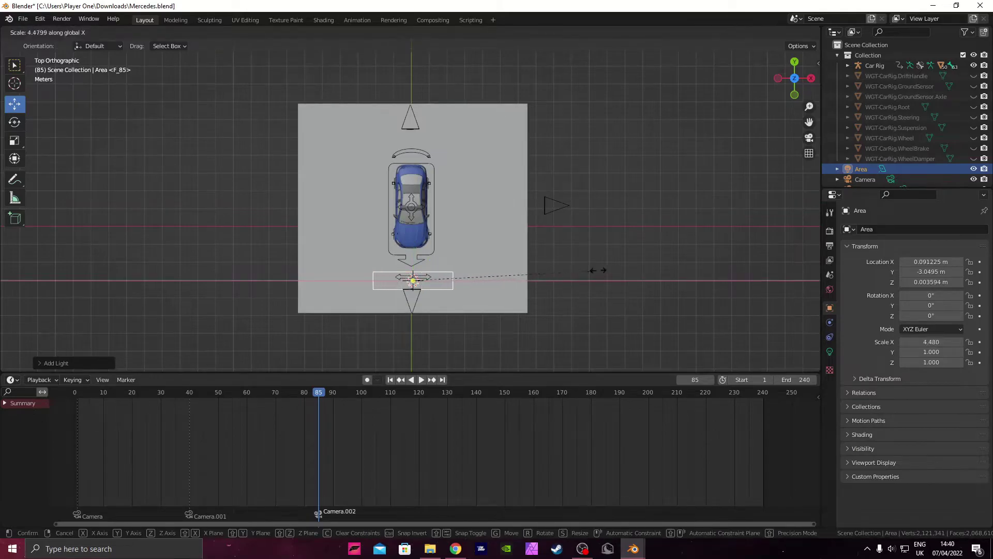
left_click(654, 266)
key("s")
key("y")
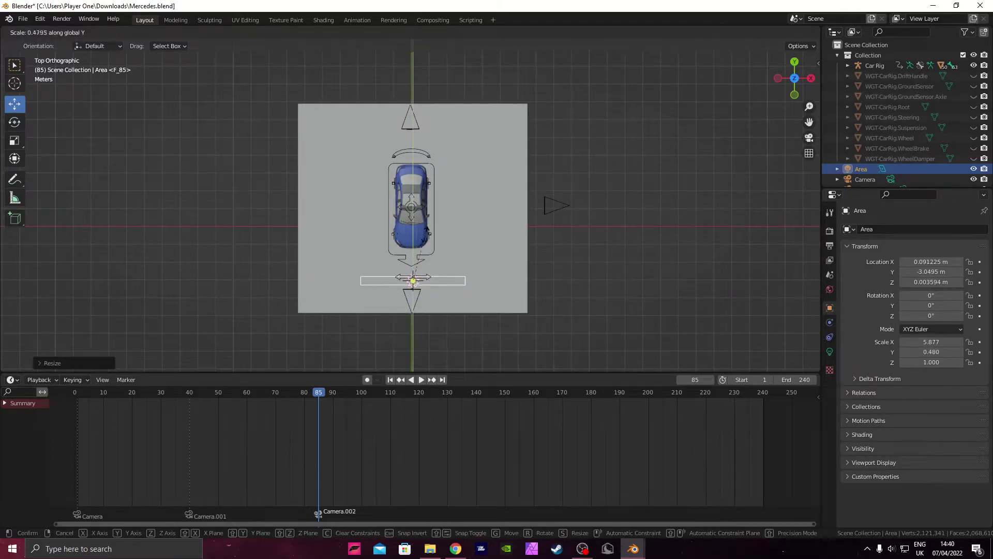
left_click(428, 231)
left_click_drag(413, 252, 413, 253)
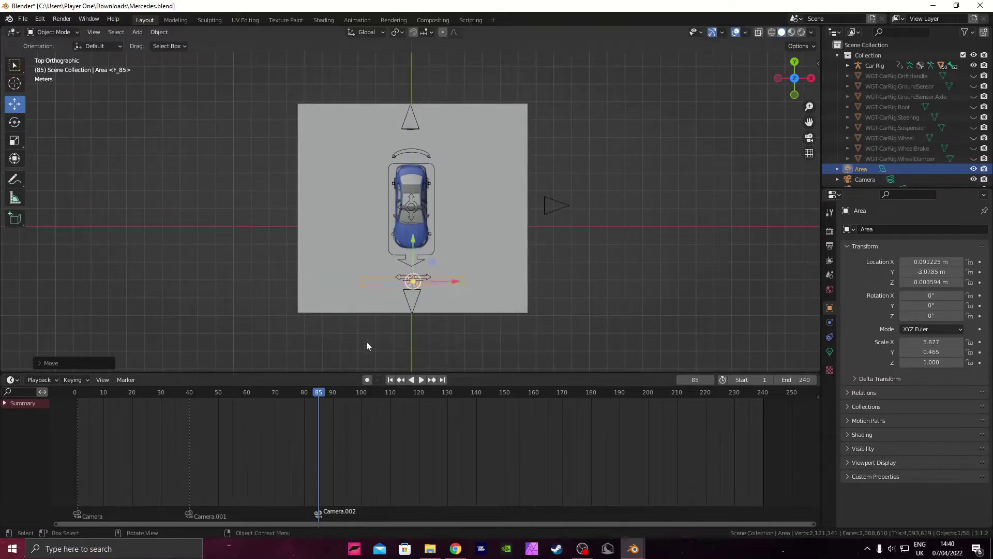
left_click(829, 351)
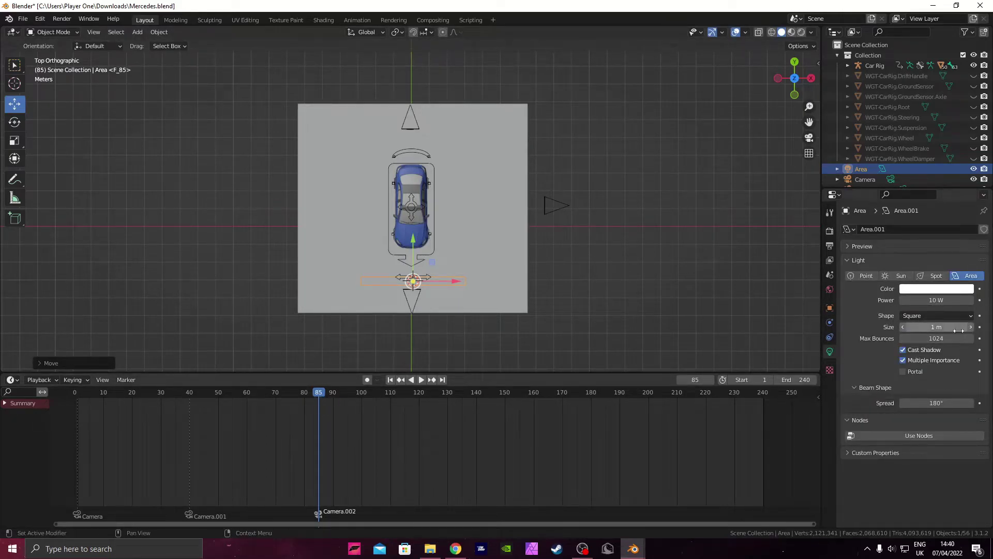
At frame 85, keyframe the area light with Power 0 W.
left_click(934, 301)
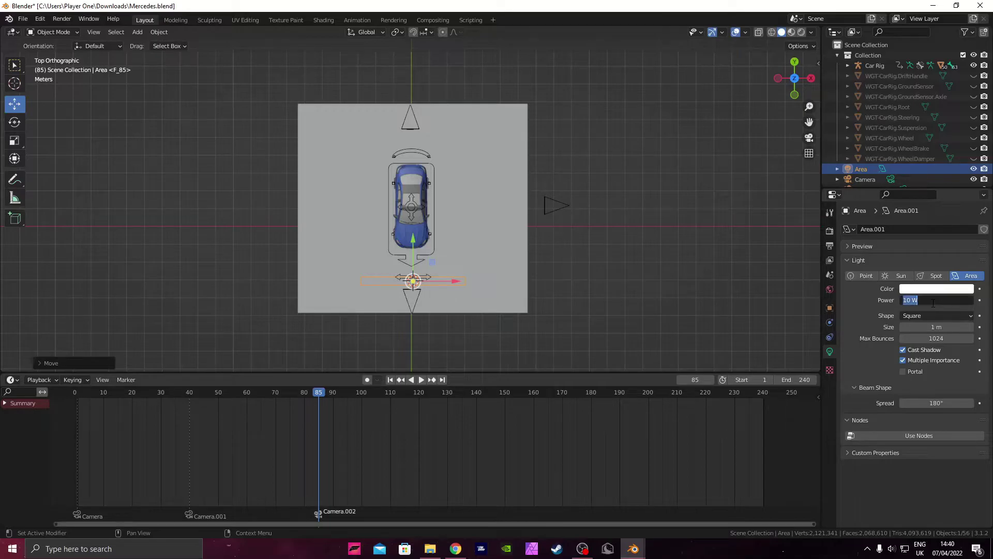
key("i")
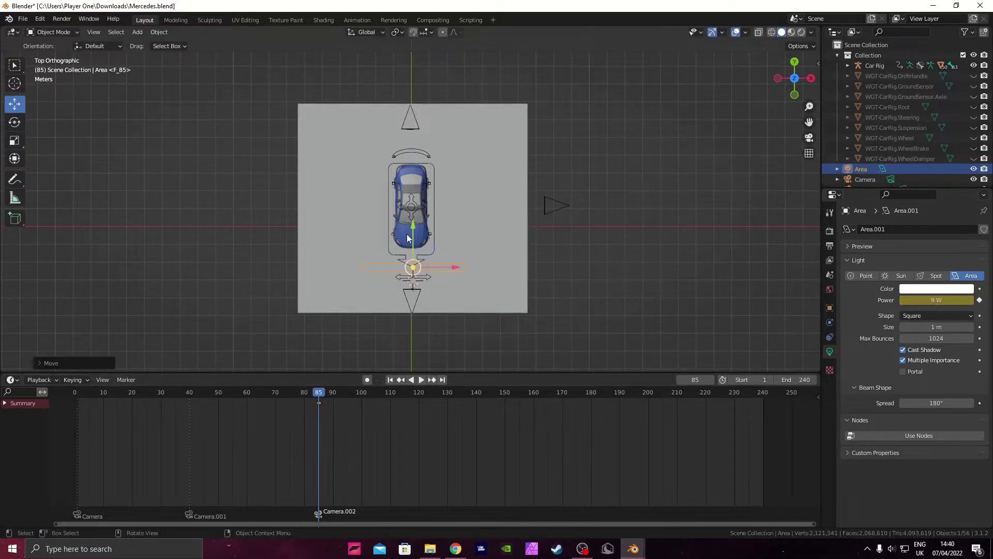
key("i")
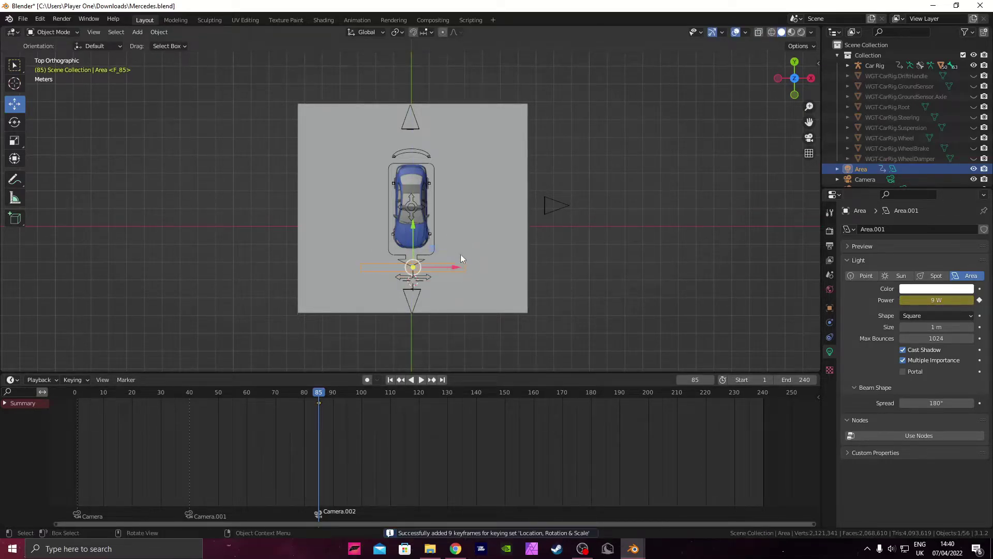
At frame 105, move the light to the car's centre and keyframe it at 100 W.
left_click_drag(362, 396, 376, 396)
key("g")
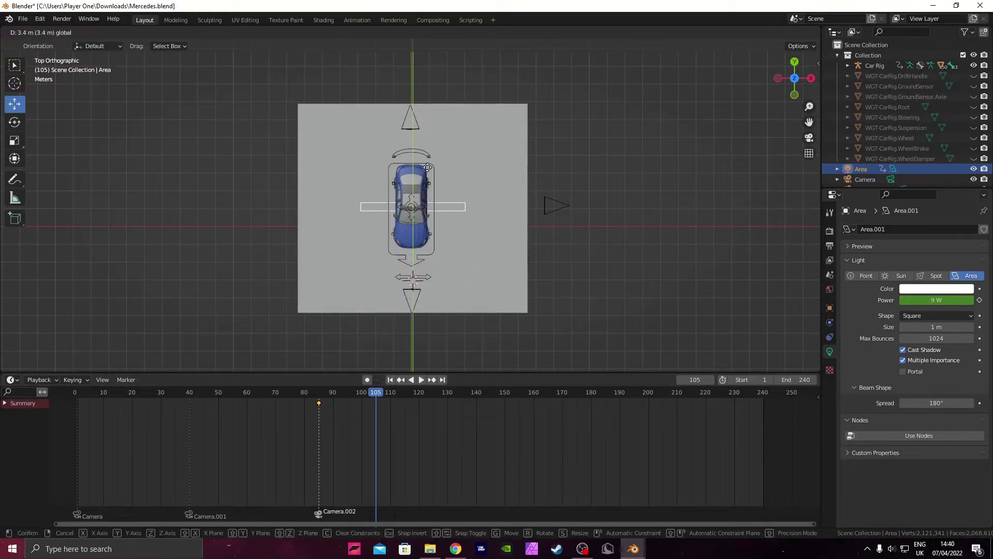
left_click(427, 166)
key("i")
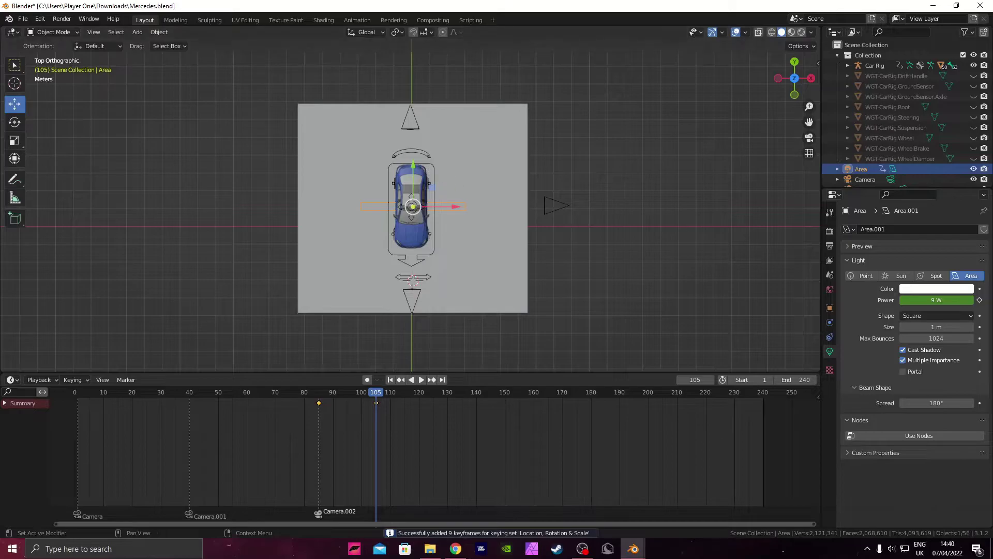
double_click(931, 299)
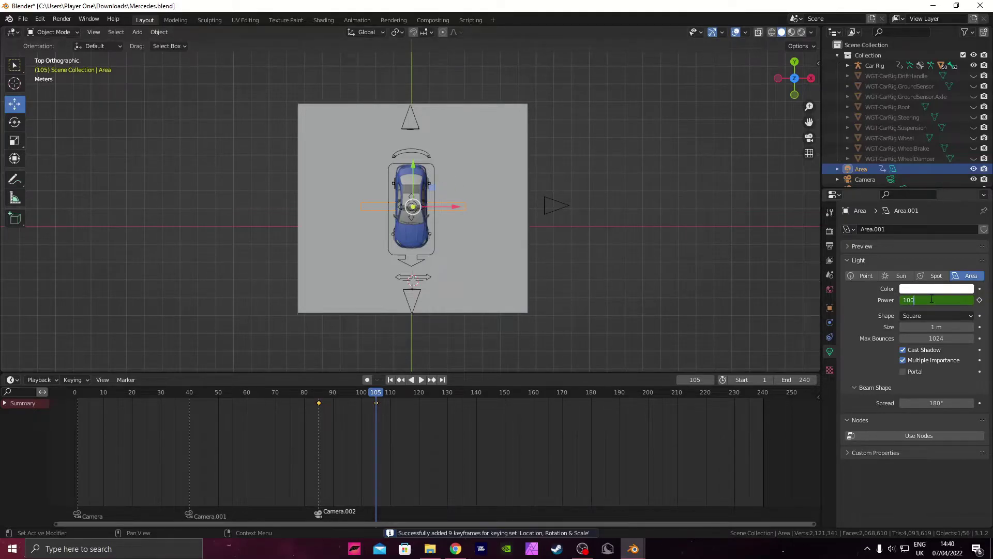
type("100")
key("Return")
key("i")
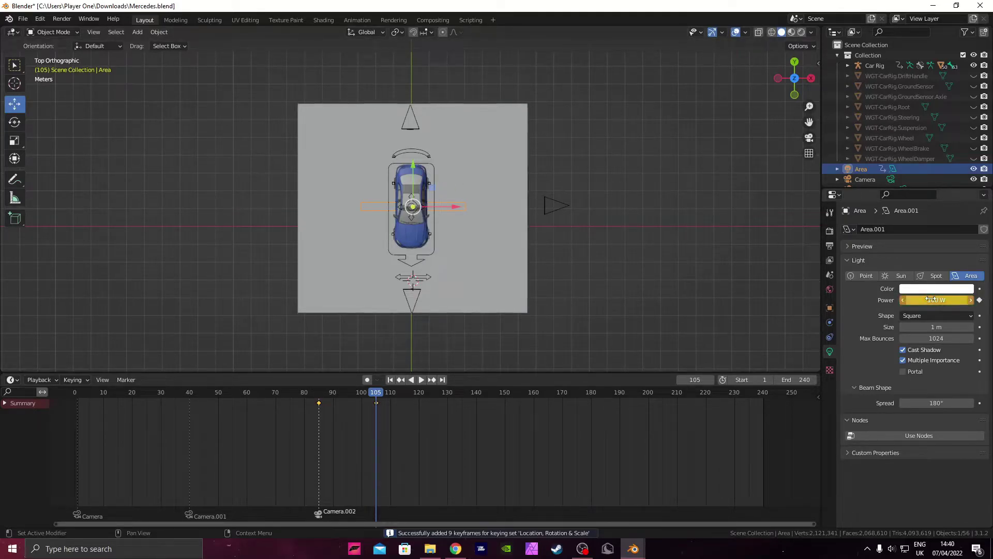
Re-key 0 W Power at frame 85 and play back the light fading in.
left_click_drag(371, 391, 318, 400)
left_click(929, 301)
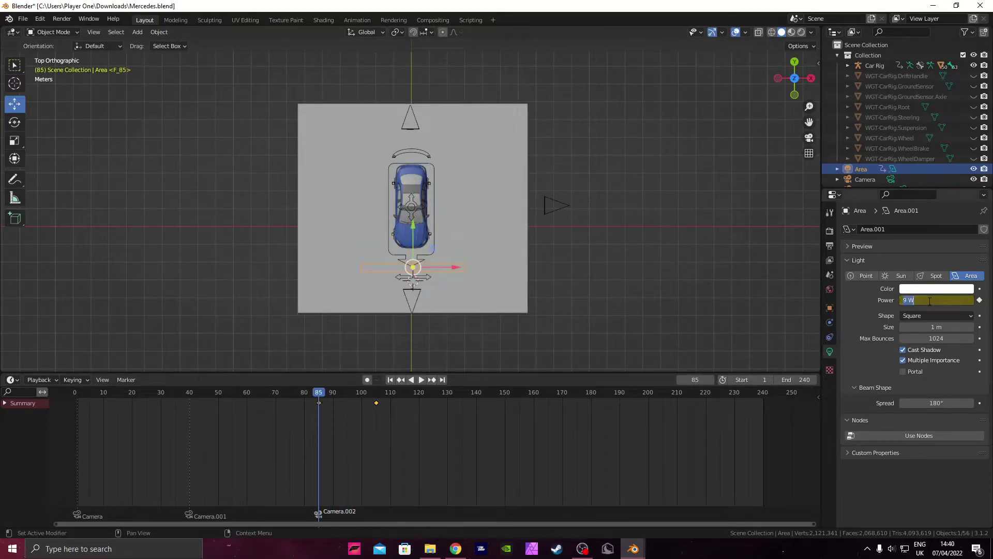
key("Return")
key("i")
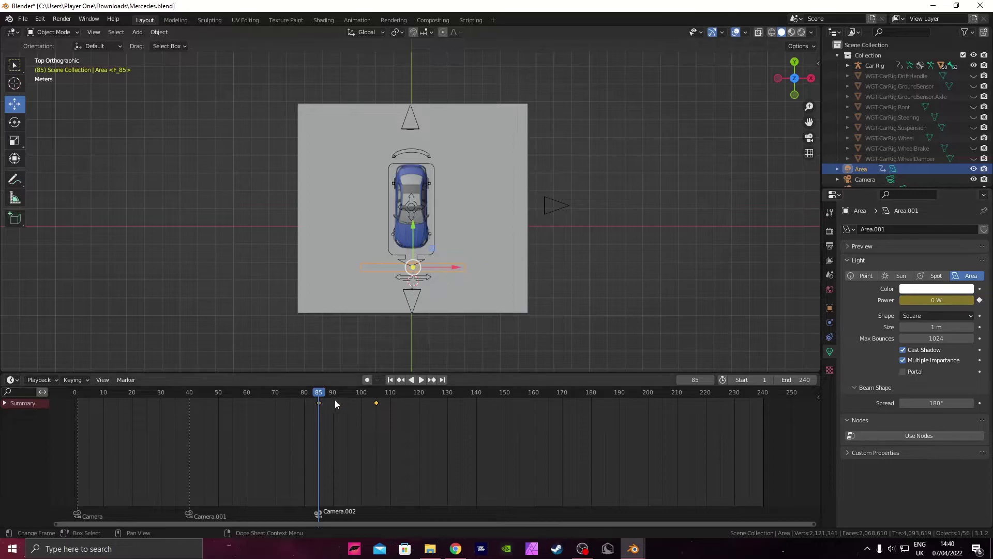
key("space")
left_click_drag(322, 390, 433, 403)
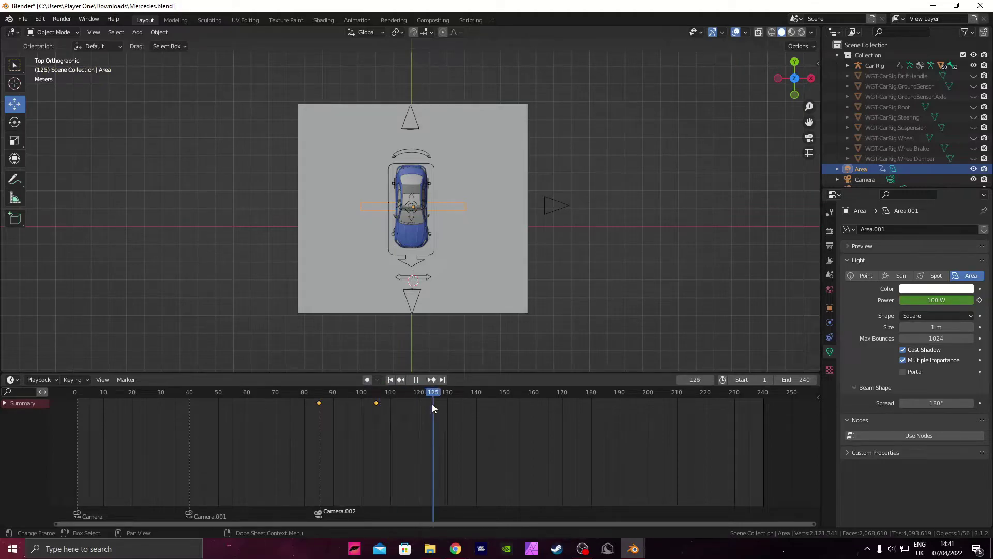
At frame 125, move the area light ahead of the car and insert LocRotScale keys.
key("space")
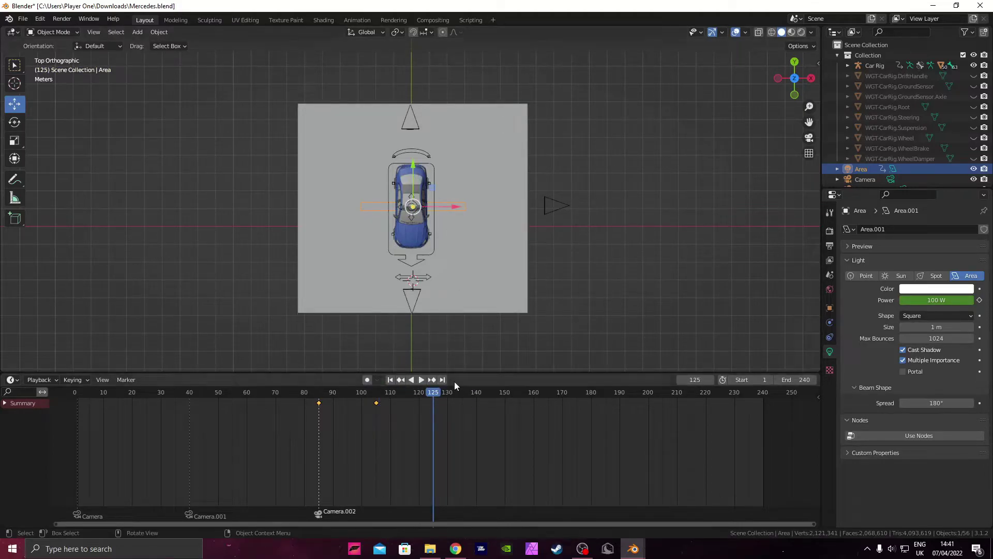
left_click_drag(331, 394, 316, 401)
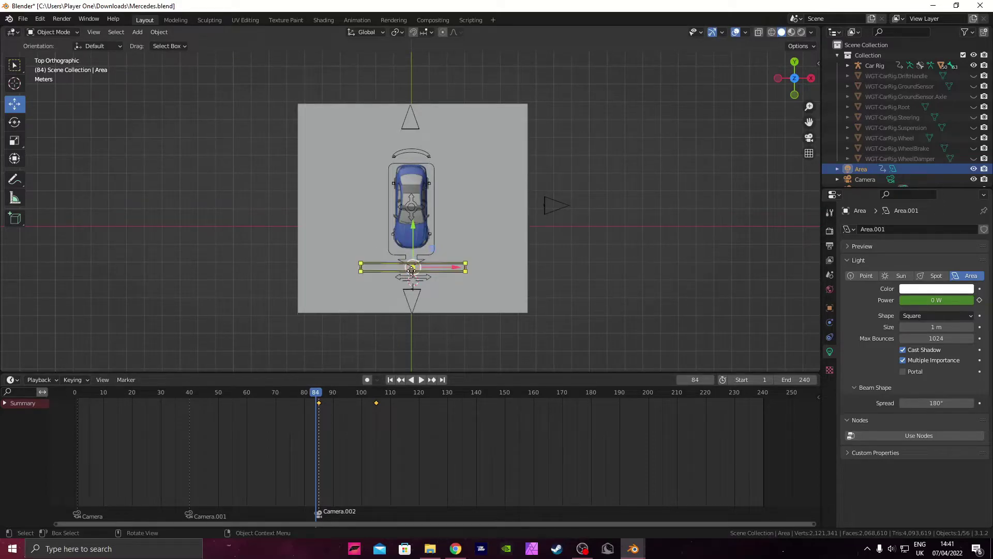
left_click(405, 401)
key("space")
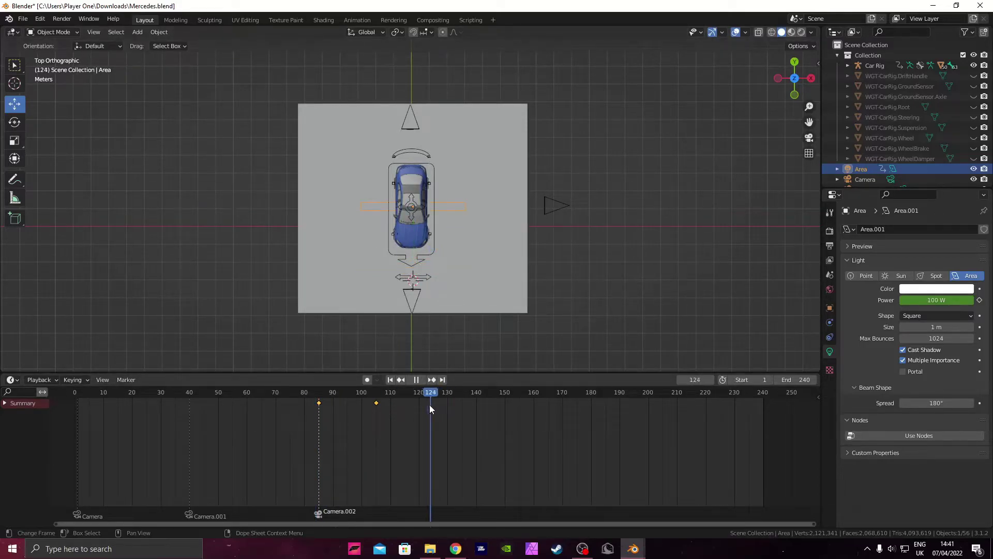
left_click_drag(382, 396, 435, 397)
key("g")
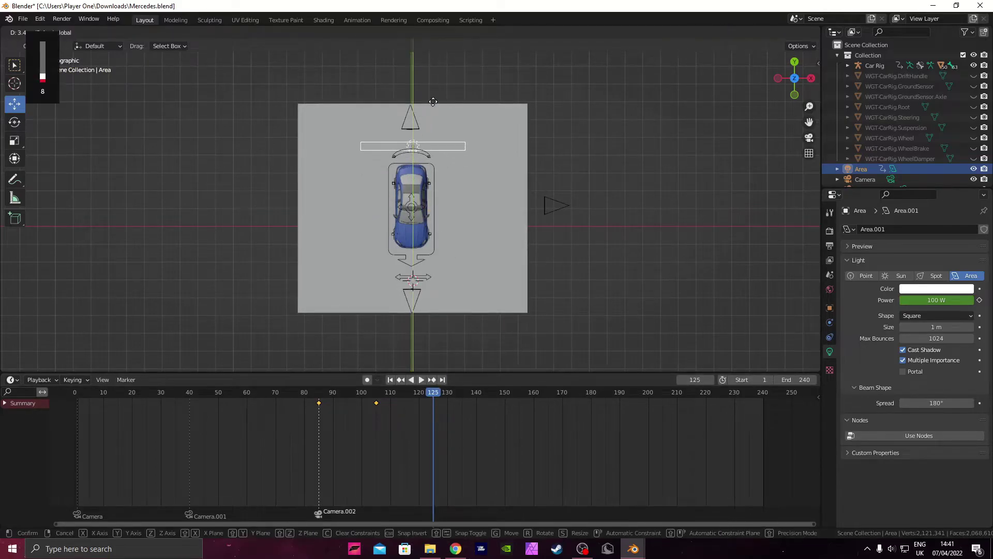
left_click(441, 99)
key("i")
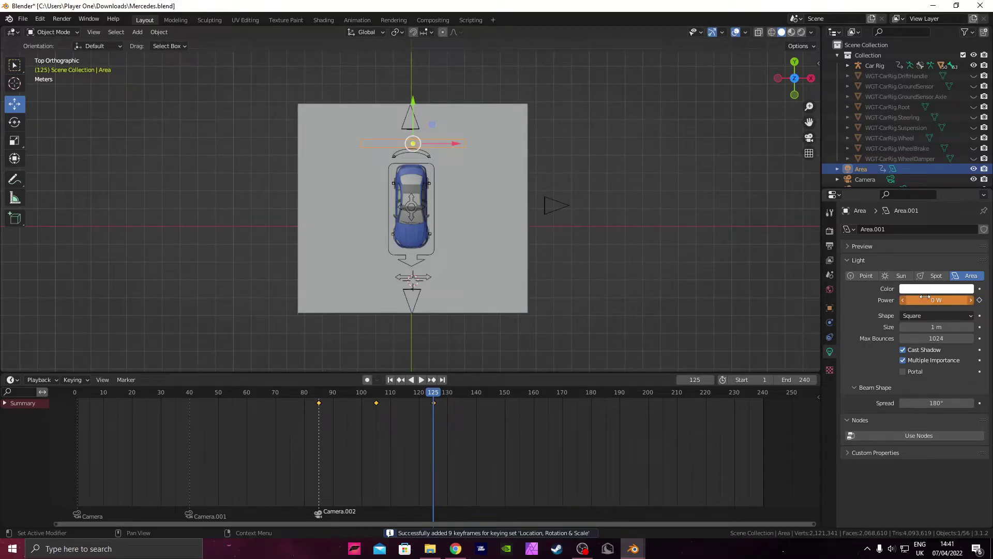
Preview the light animation through the camera with rendered shading.
left_click(411, 379)
left_click_drag(334, 394, 313, 394)
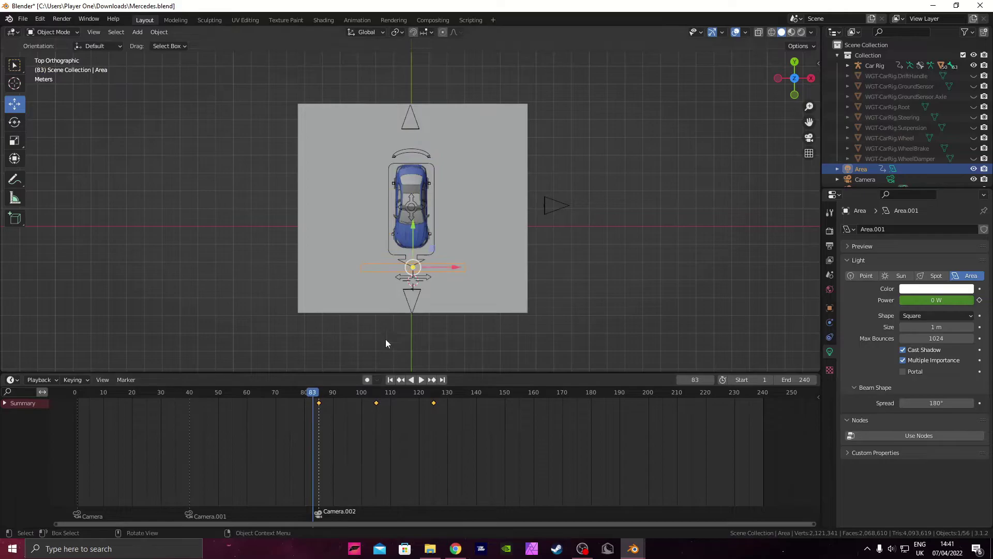
left_click(808, 138)
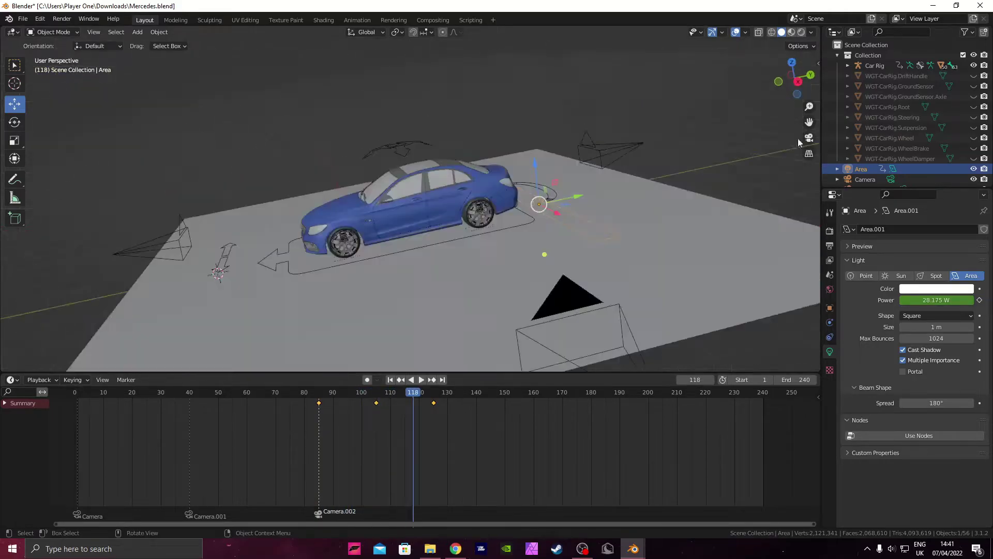
key("Escape")
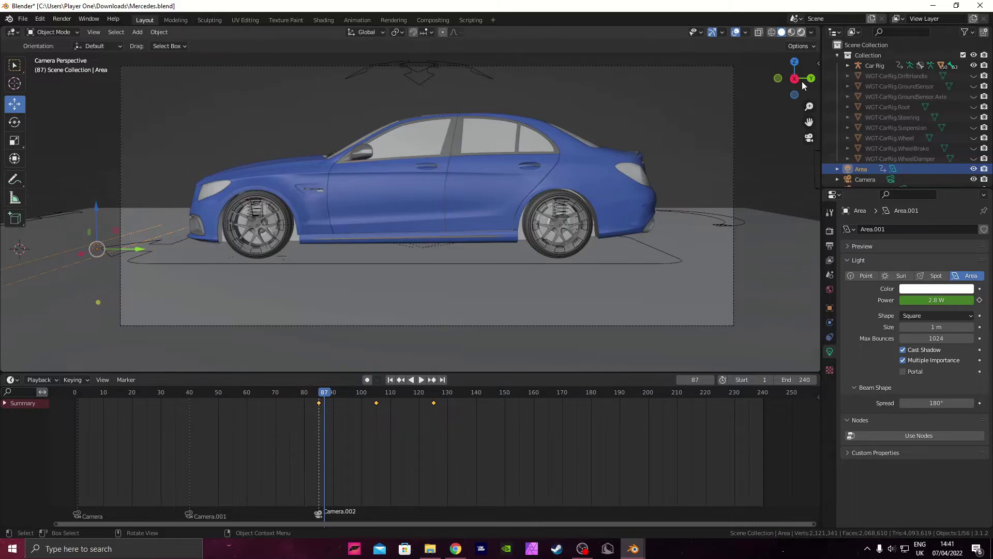
key("z")
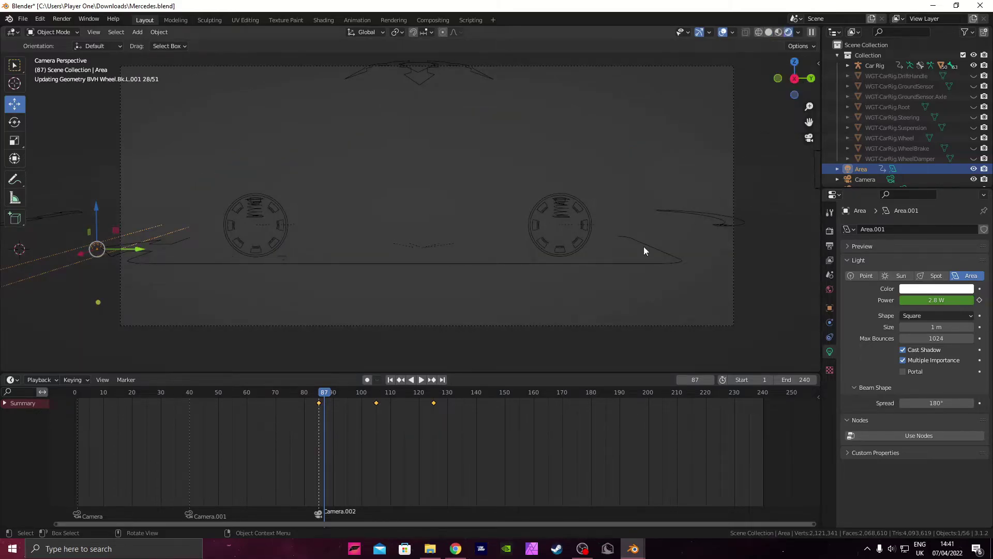
Untick Multiple Importance on the area light and replay its sweep from frame 85.
key("space")
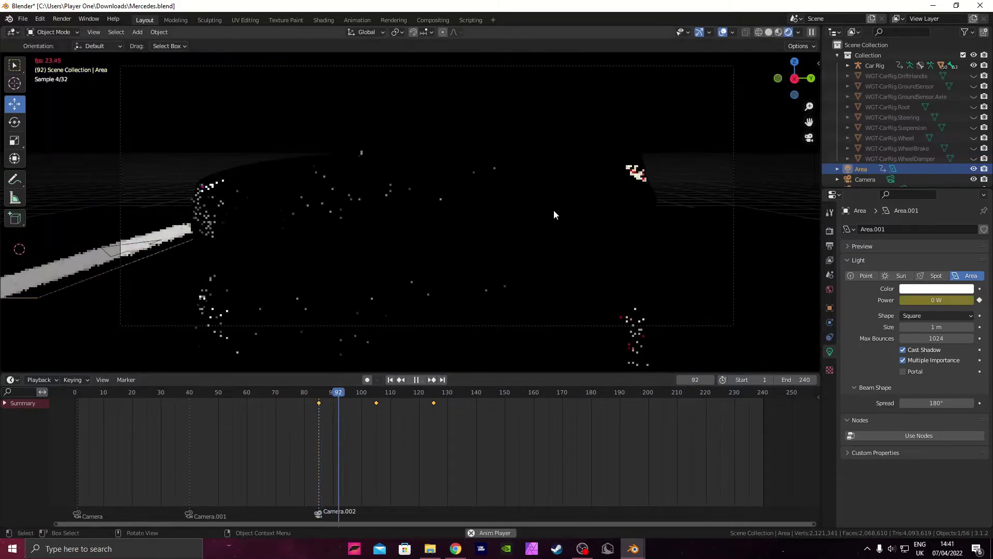
key("space")
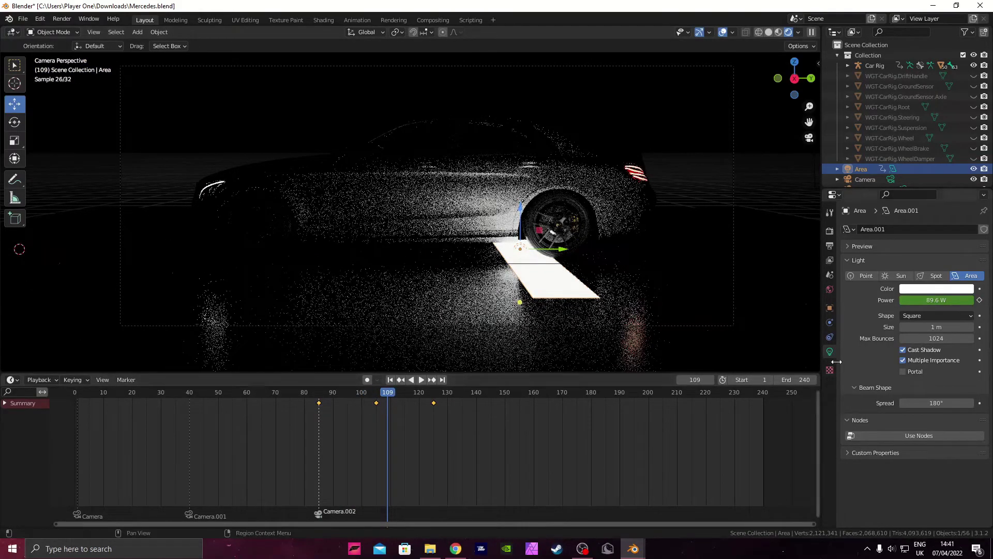
left_click(904, 360)
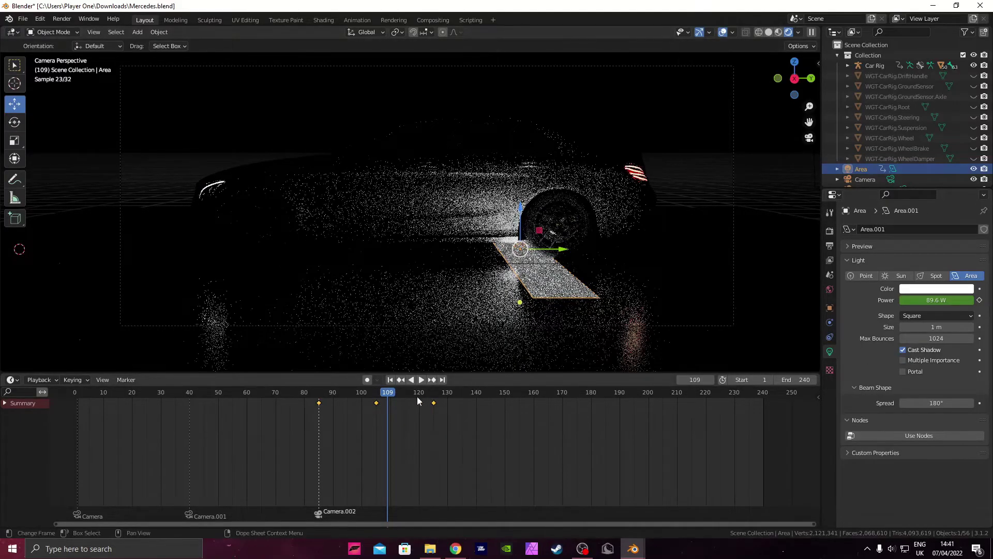
left_click_drag(389, 395, 320, 396)
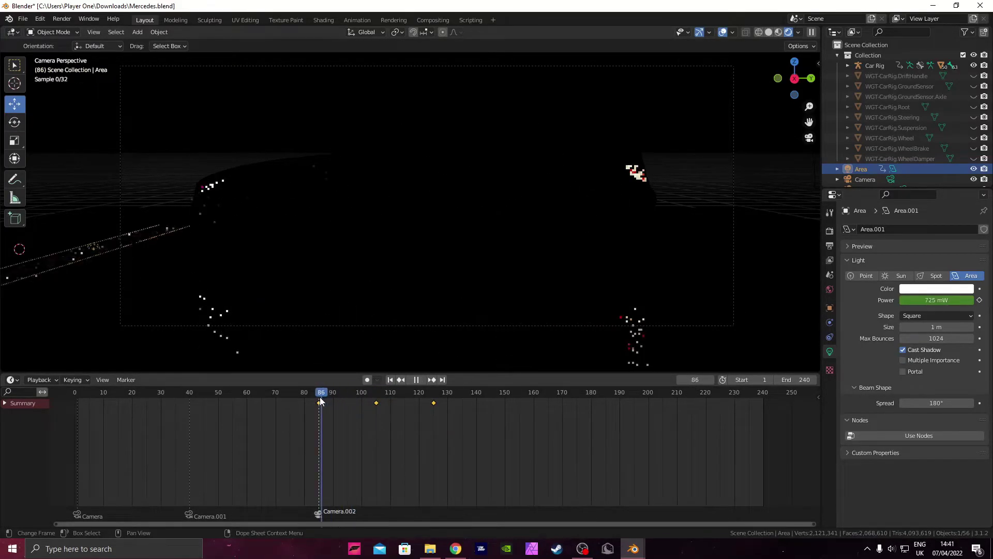
key("space")
key("space")
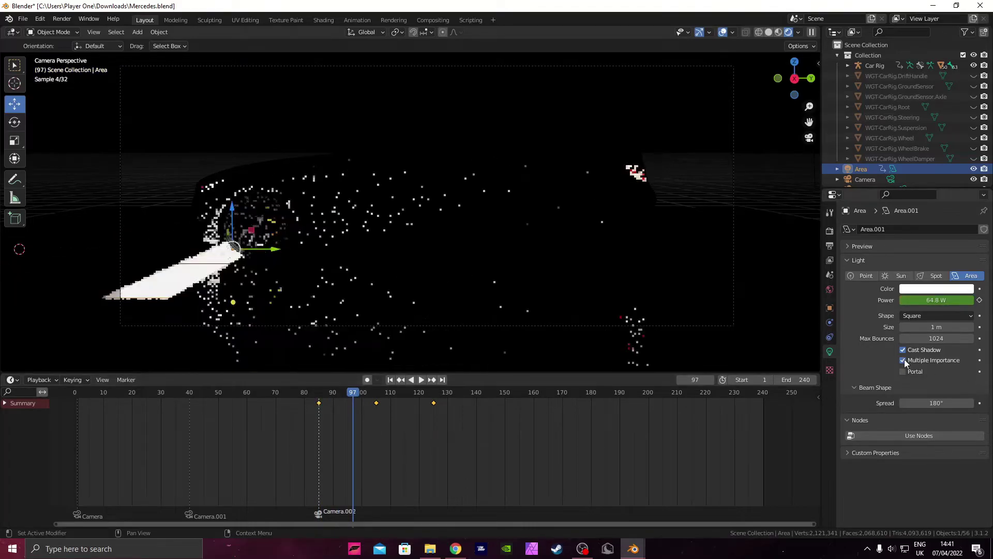
key("space")
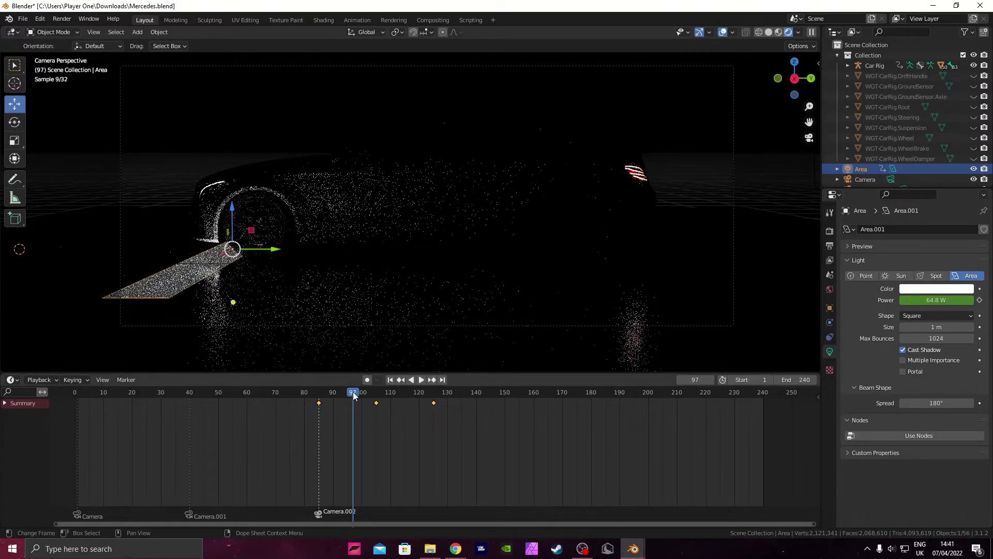
left_click_drag(349, 396, 319, 399)
key("space")
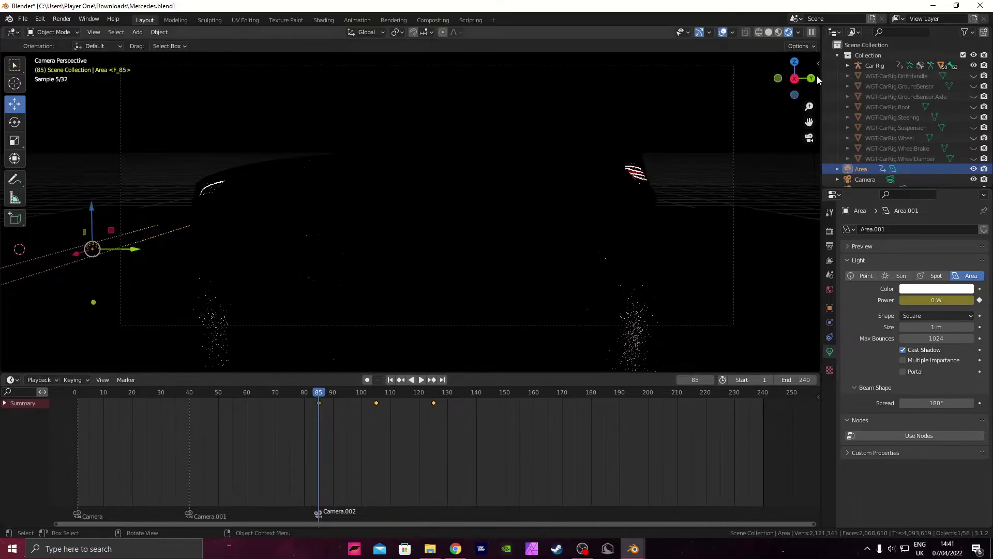
In right view, lift the area light above the car and keyframe it at frame 85.
key("KP_3")
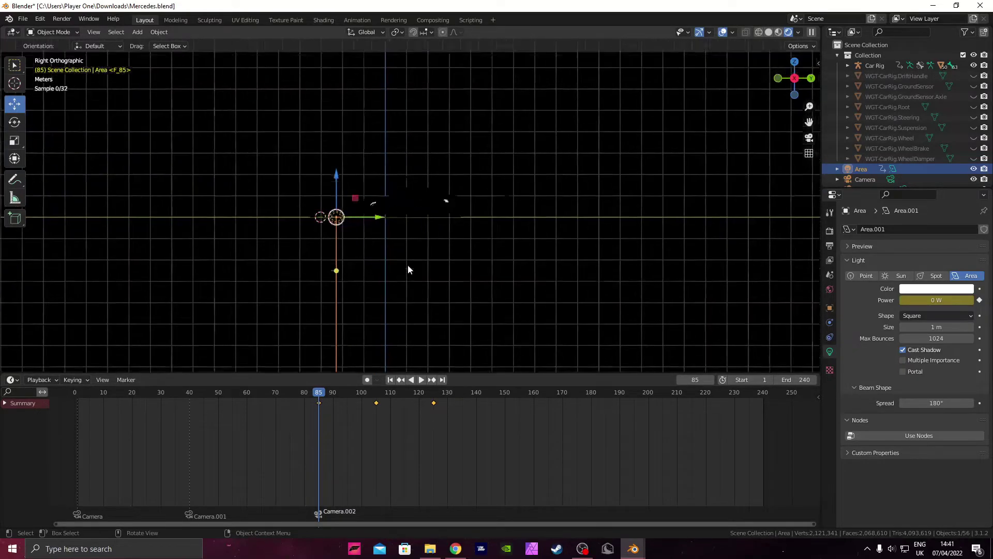
scroll(368, 192, "up", 5)
key("g")
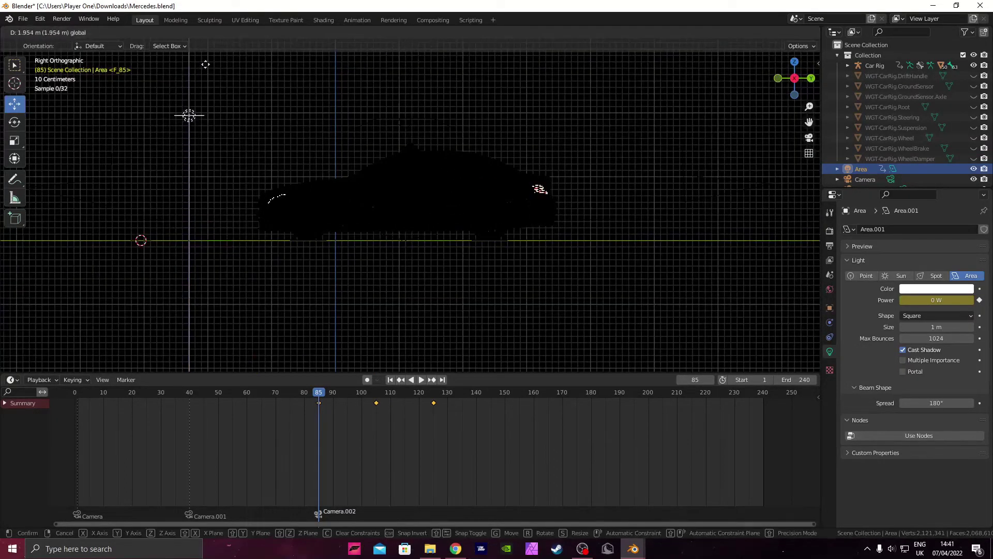
left_click(205, 64)
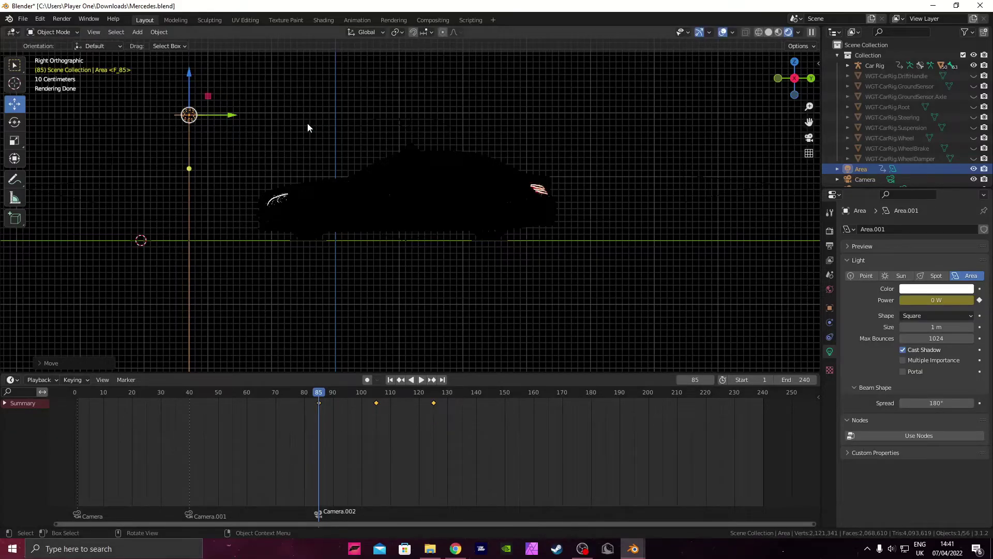
key("i")
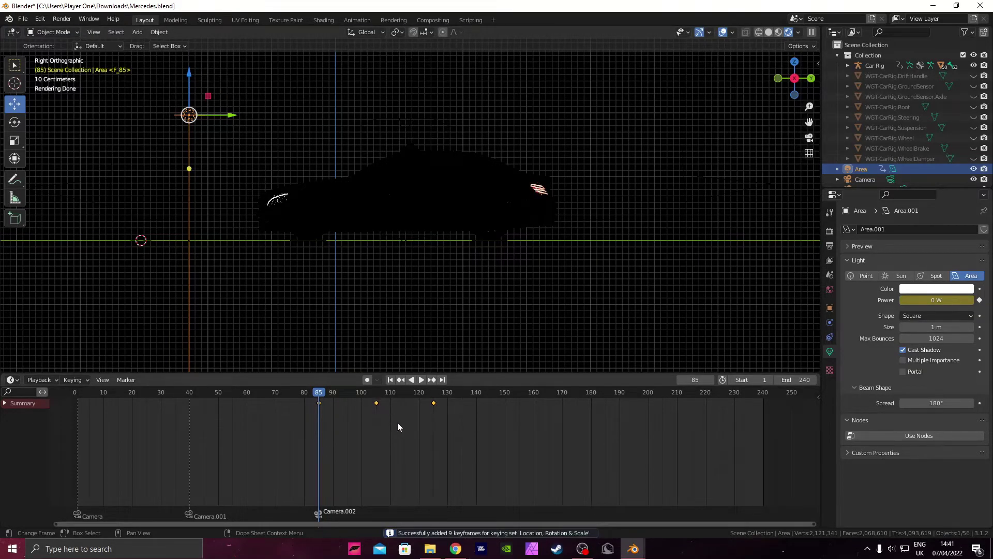
Raise the light higher at frames 105 and 125, keyframing each position.
key("Up")
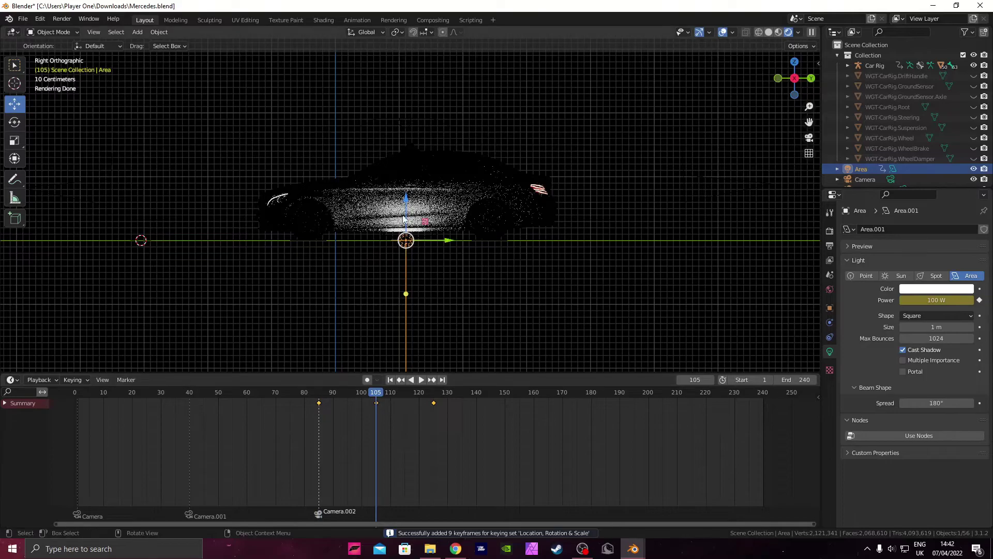
key("g")
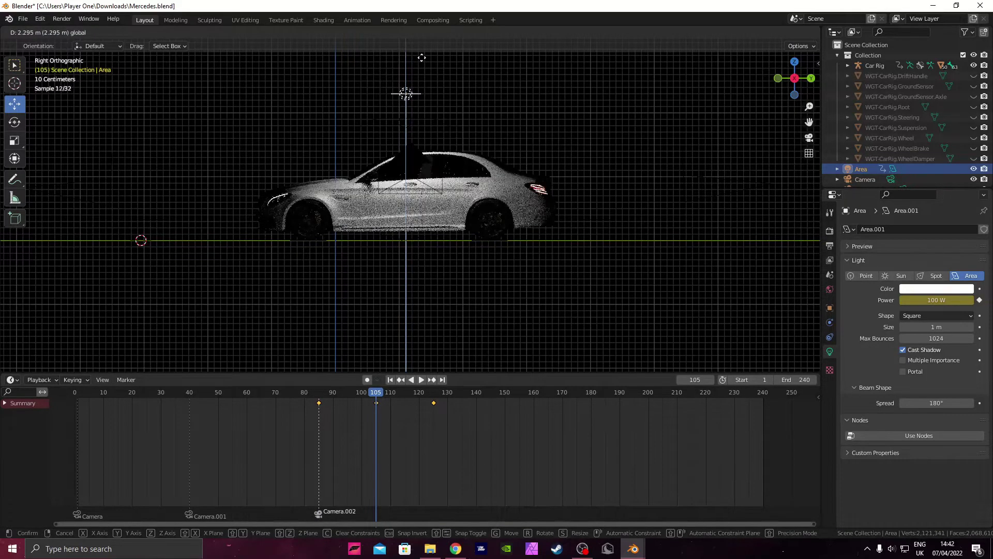
left_click(423, 84)
key("o")
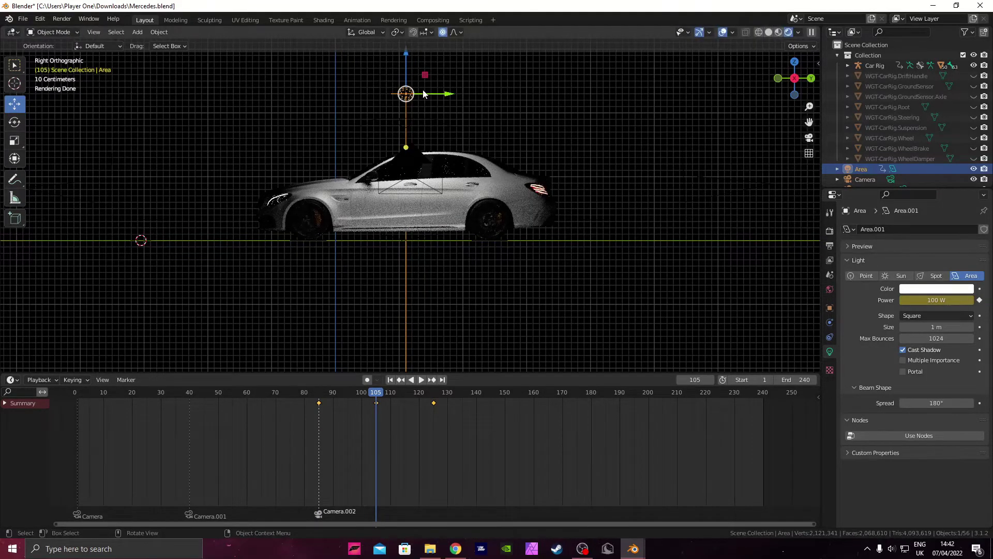
key("i")
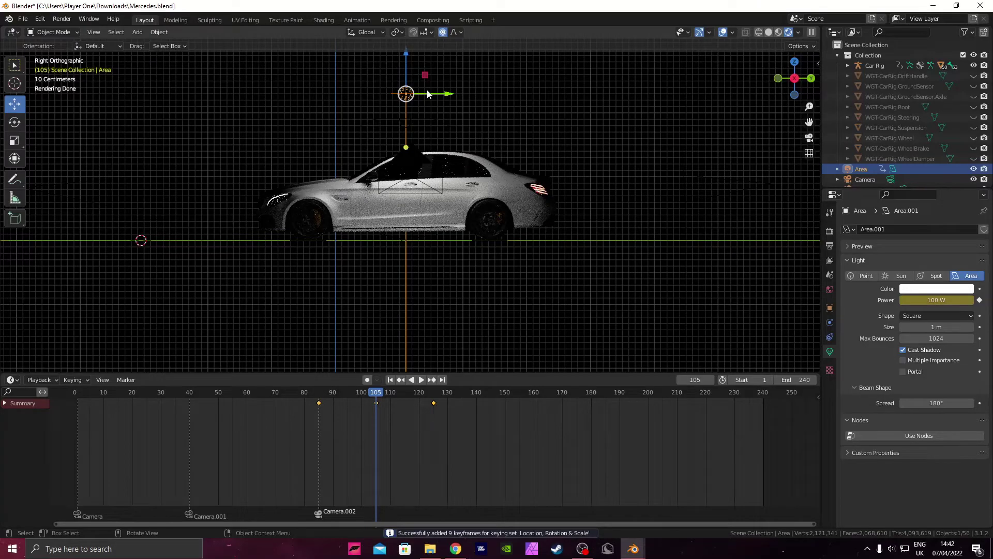
key("Up")
key("g")
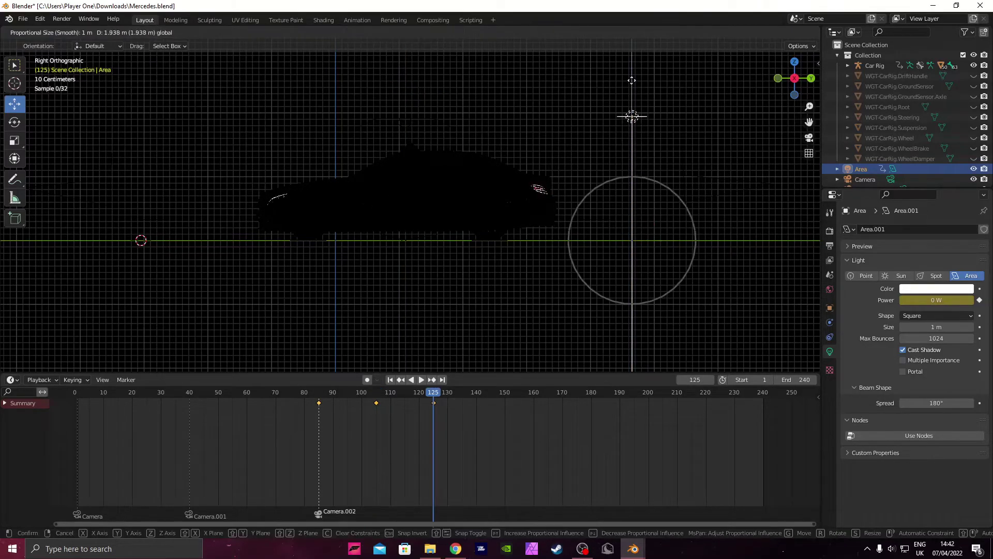
left_click(646, 64)
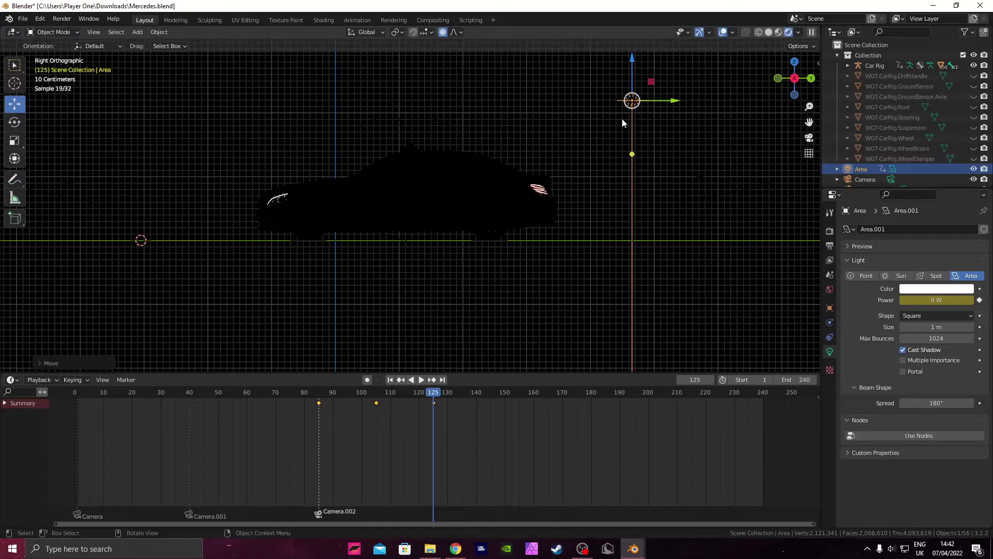
key("i")
Replay the light's sweep from about frame 78 through the camera.
left_click_drag(423, 401, 348, 397)
key("space")
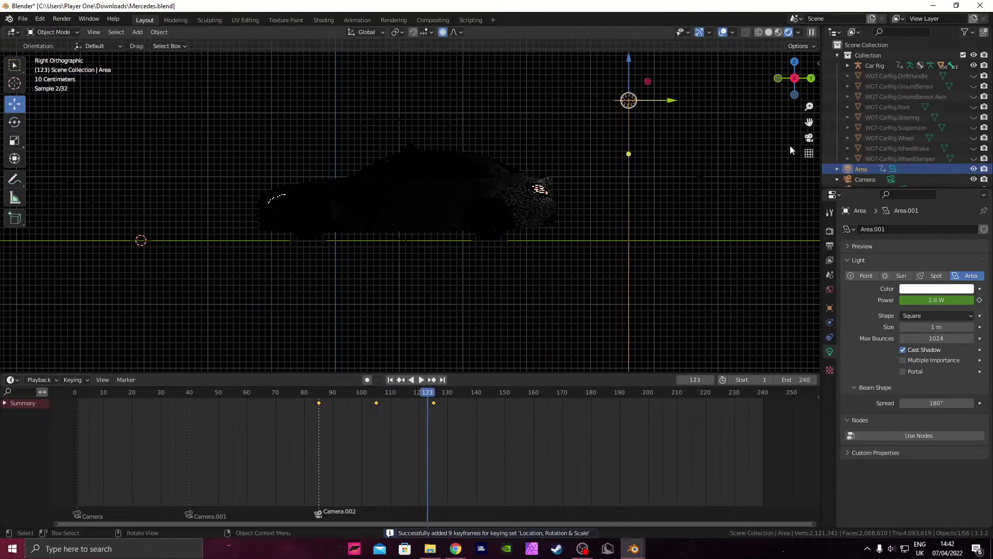
left_click(809, 138)
left_click(299, 391)
key("space")
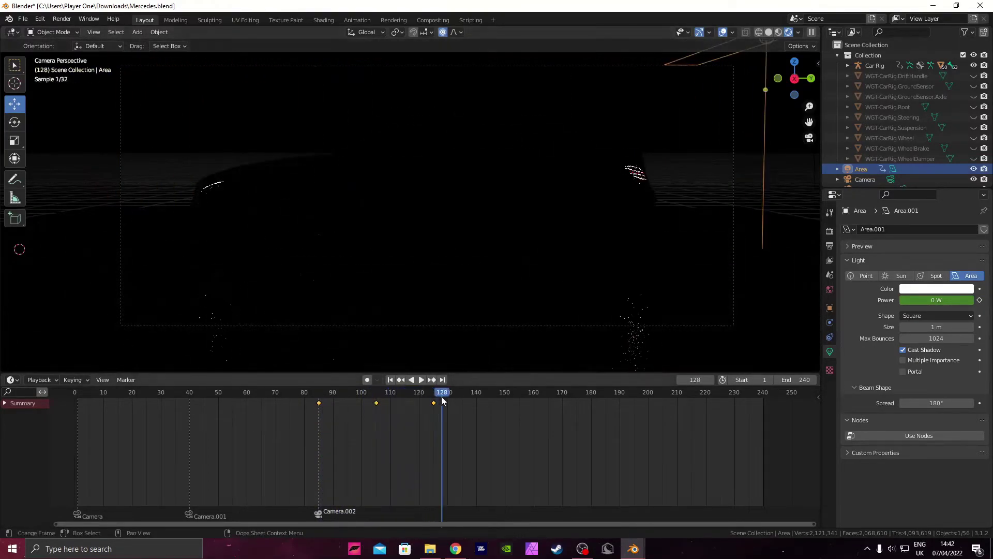
Return to solid shading and add a timeline marker at frame 125.
left_click(314, 397)
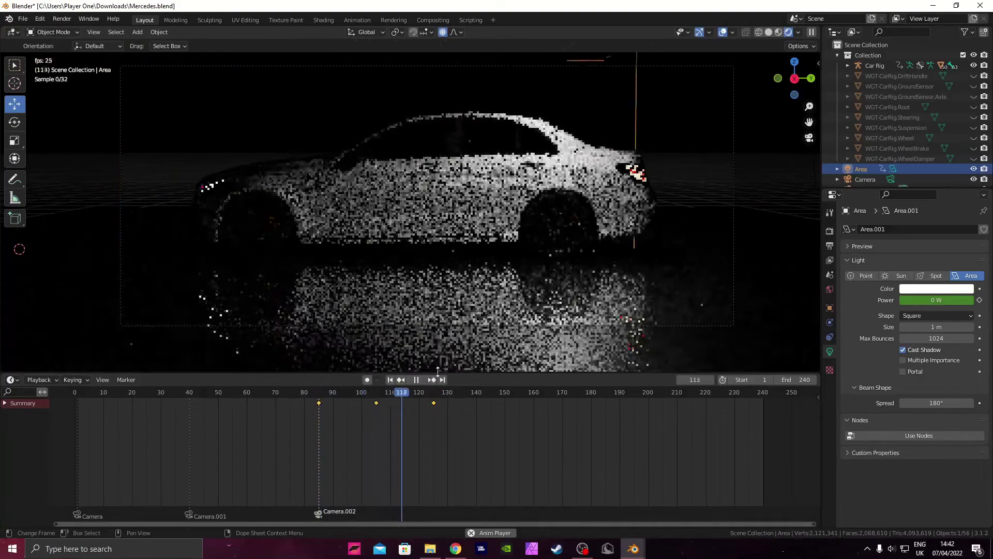
key("space")
left_click(769, 32)
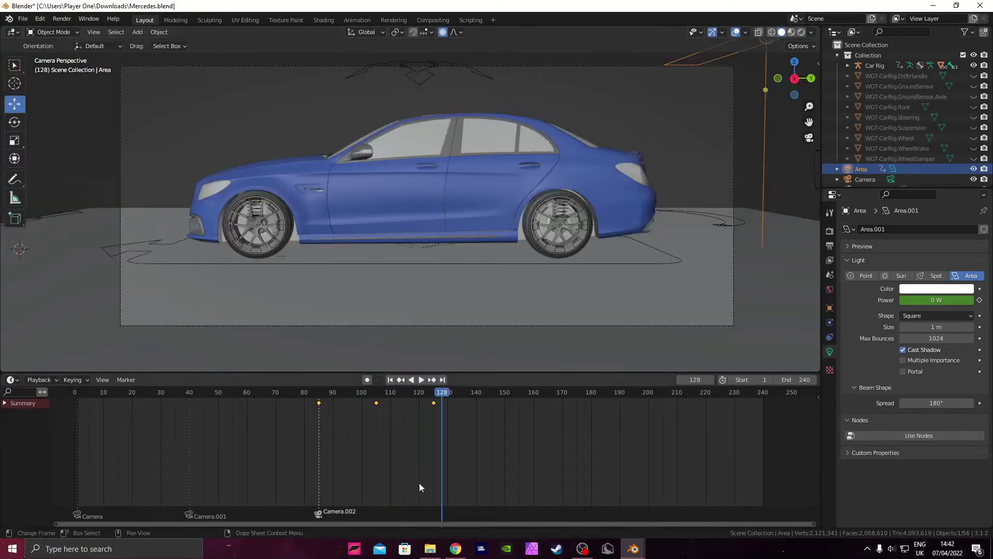
key("space")
mouse_move(440, 393)
left_mouse_down()
mouse_move(407, 401)
mouse_move(435, 403)
left_mouse_up()
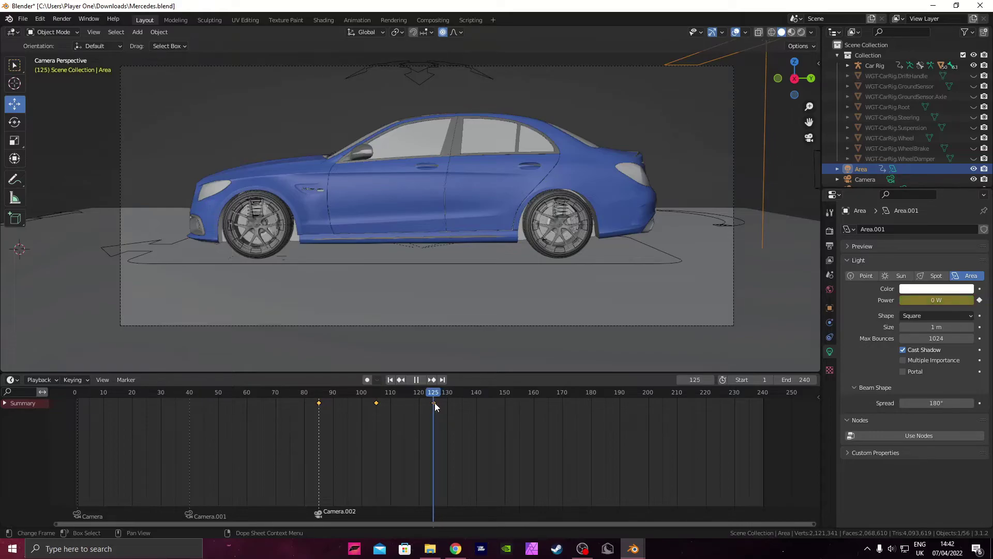
key("m")
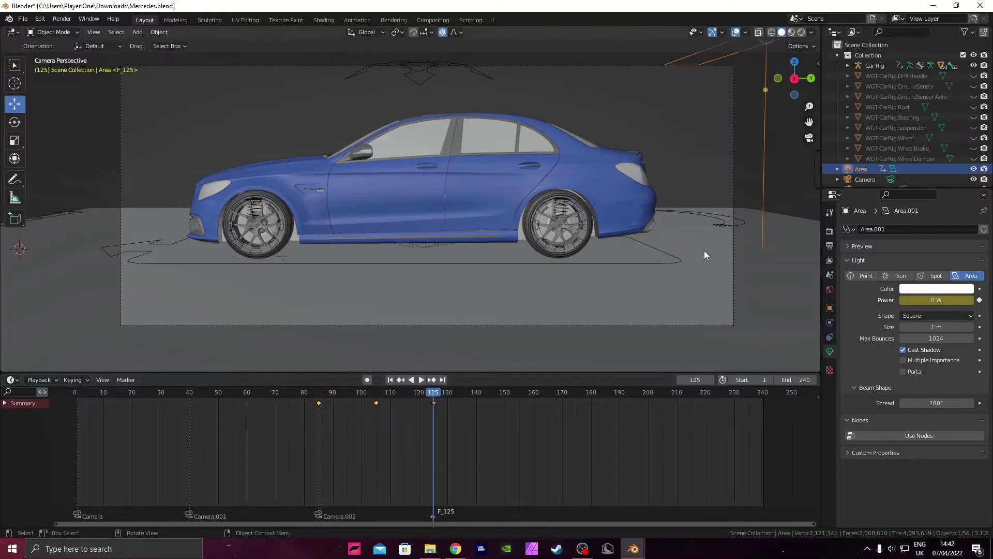
Select Camera.001 behind the car and look through it.
key("KP_0")
middle_click_drag(605, 257, 612, 195)
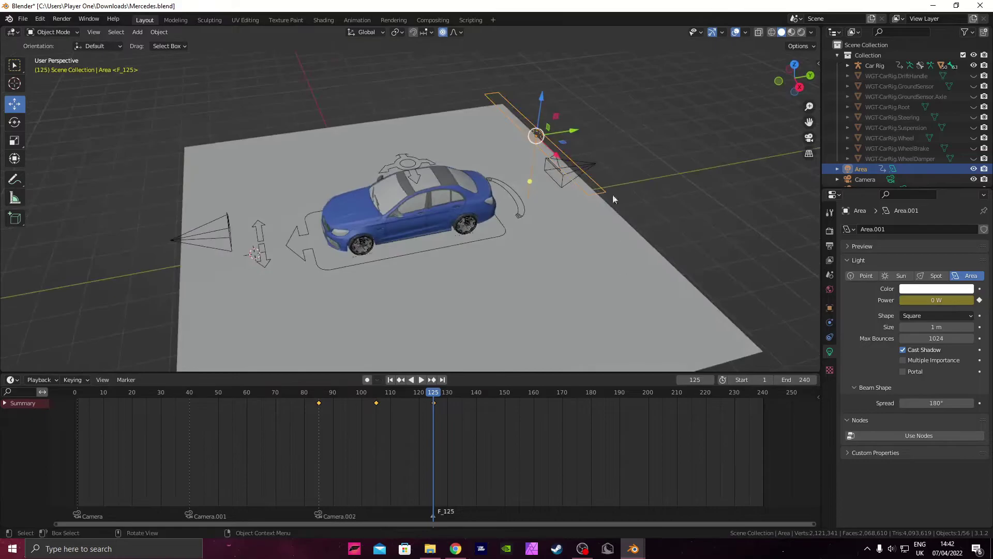
left_click(599, 165)
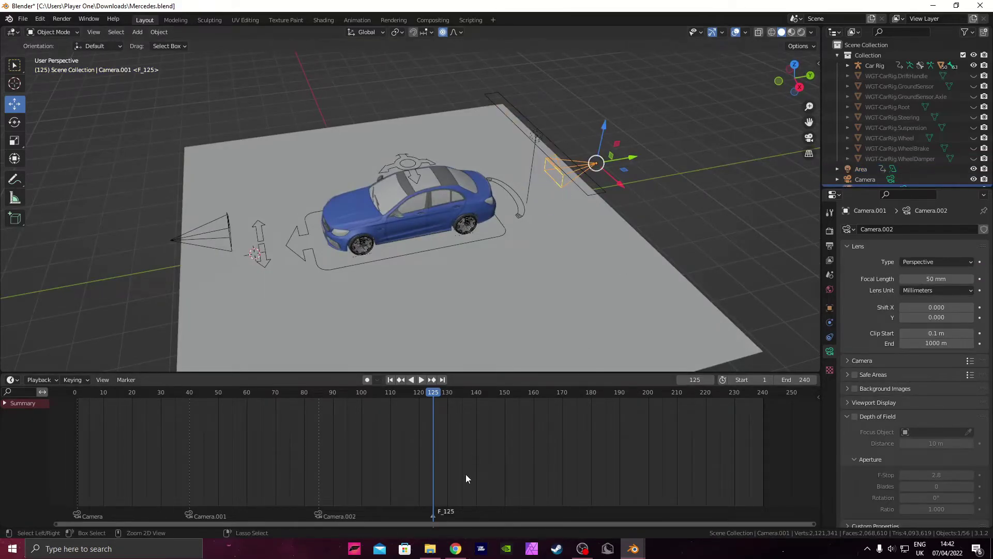
left_click(804, 143)
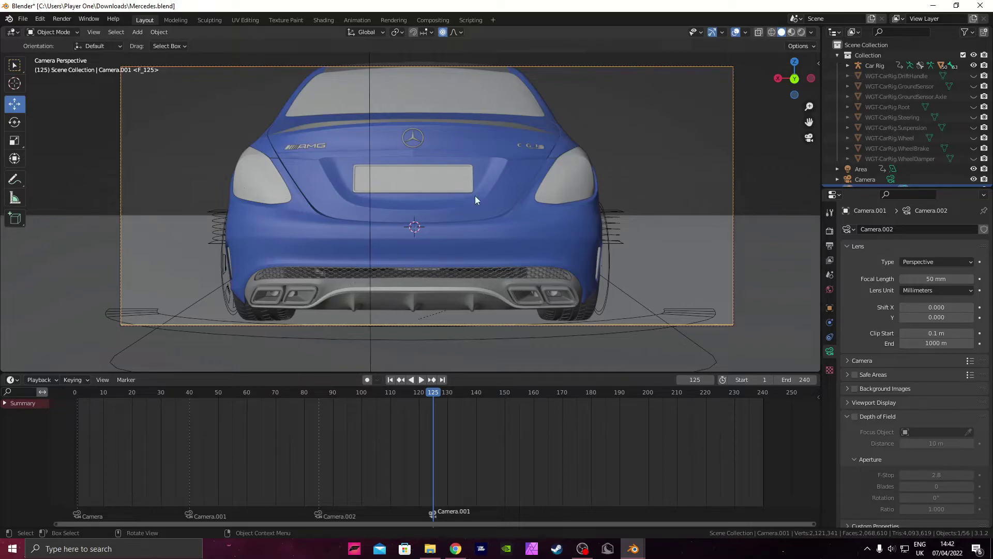
Select the Car Rig and keyframe it at frame 125 in top view.
middle_click_drag(414, 181, 433, 91)
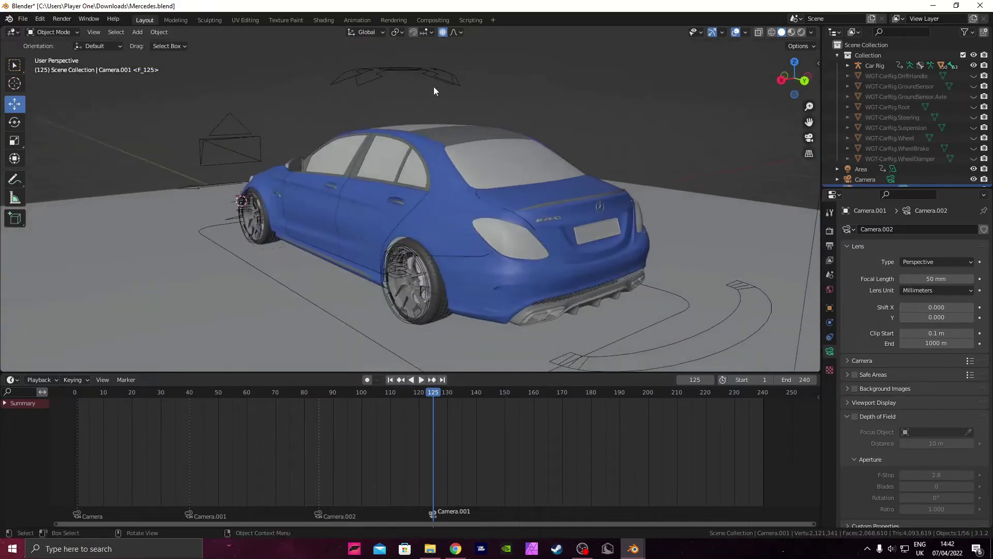
left_click(401, 69)
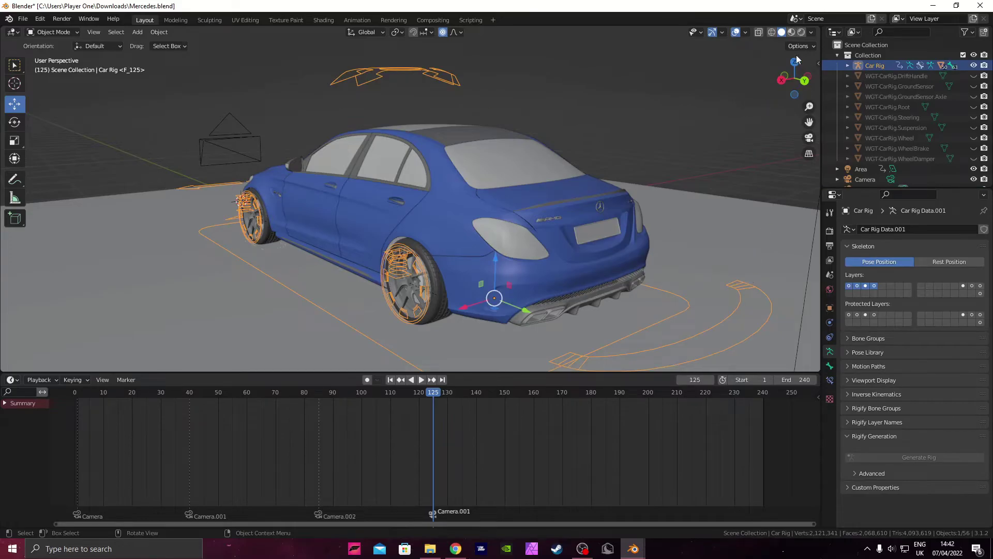
left_click(700, 79)
left_click(411, 69)
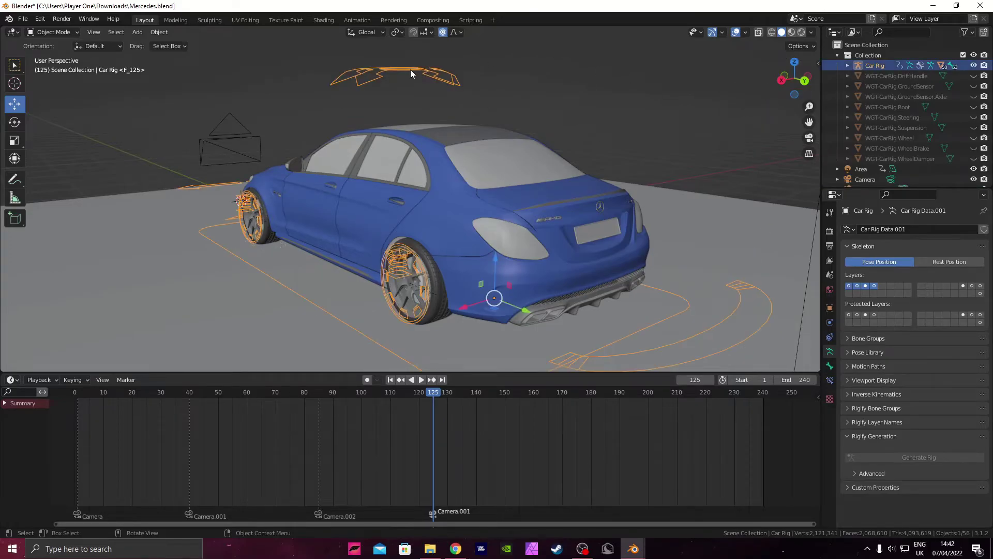
left_click(795, 63)
scroll(449, 181, "down", 5)
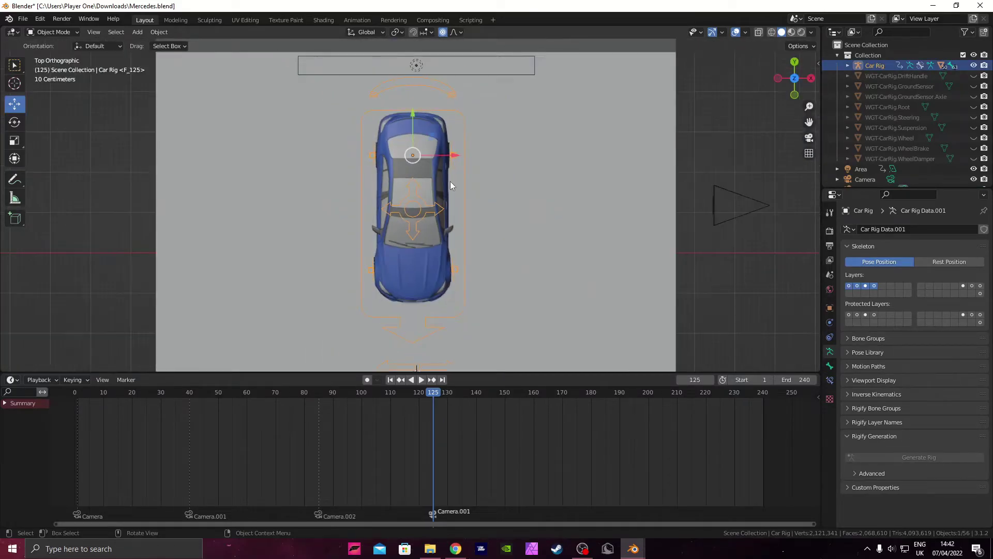
key("i")
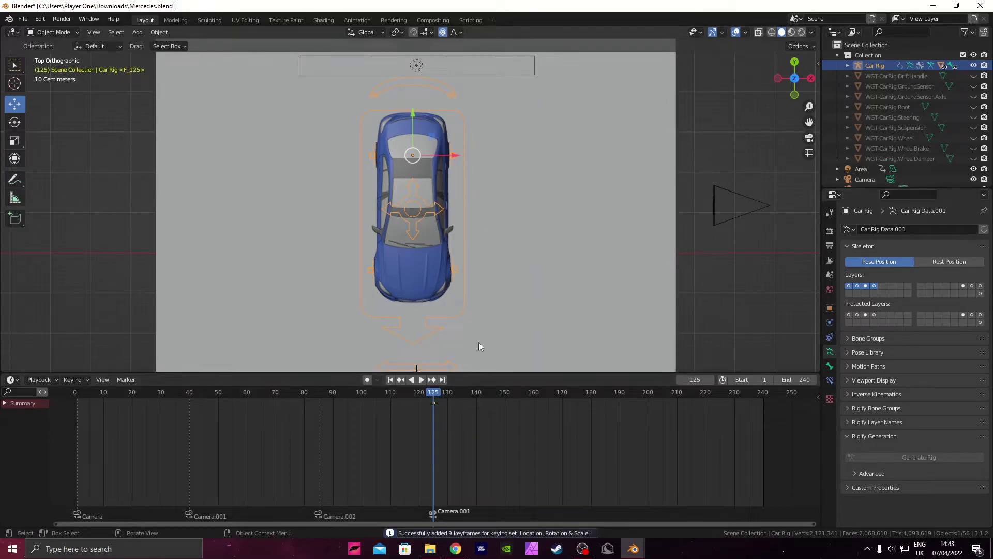
At frame 170, drive the Car Rig about 10.7 m along Y.
scroll(497, 253, "down", 4)
scroll(523, 233, "down", 3, "shift")
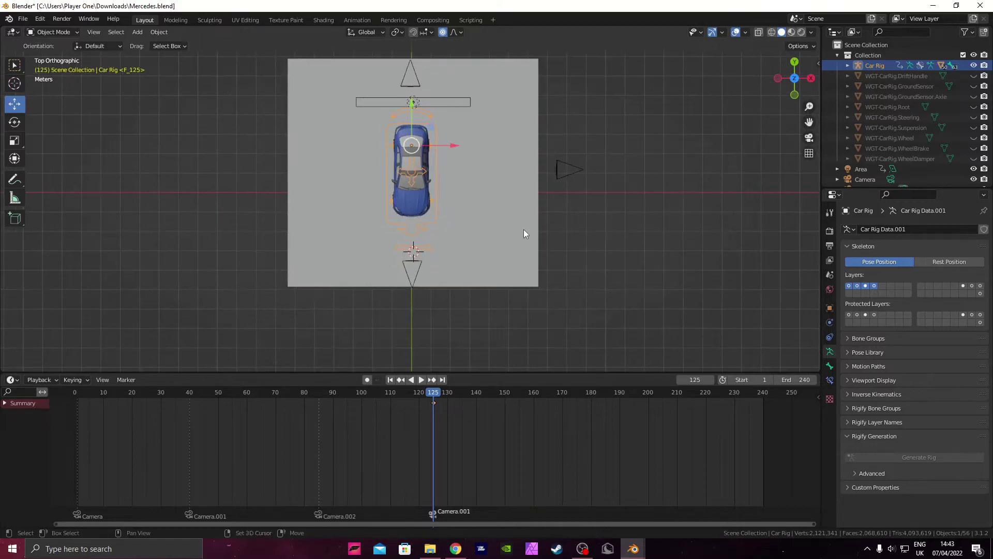
scroll(524, 233, "down", 2, "shift")
left_click_drag(553, 402, 564, 399)
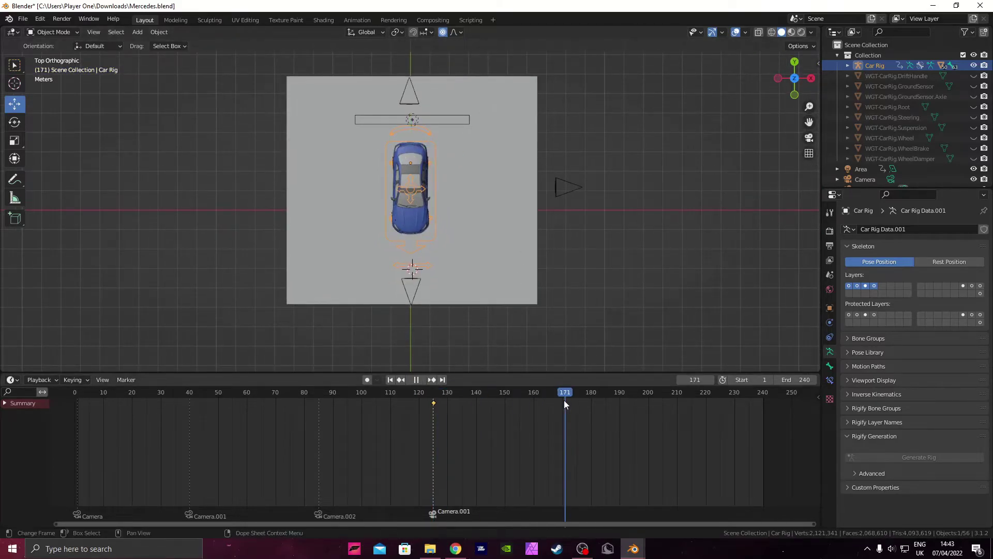
scroll(468, 258, "up", 2, "shift")
scroll(439, 181, "down", 2)
left_click_drag(414, 134, 425, 284)
Keyframe the car rig at frame 170 and play back the drive through the camera.
key("i")
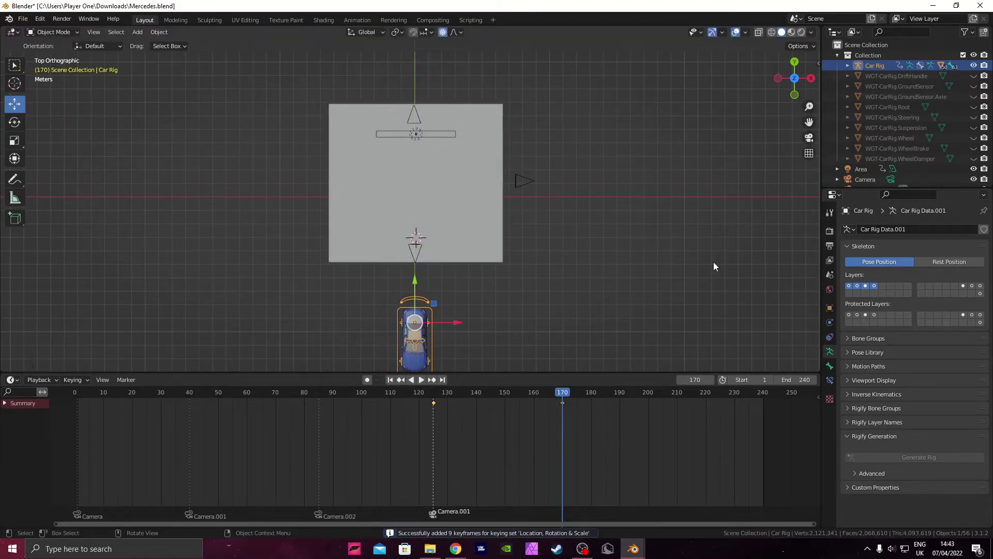
left_click(809, 137)
left_click(491, 391)
key("space")
key("Escape")
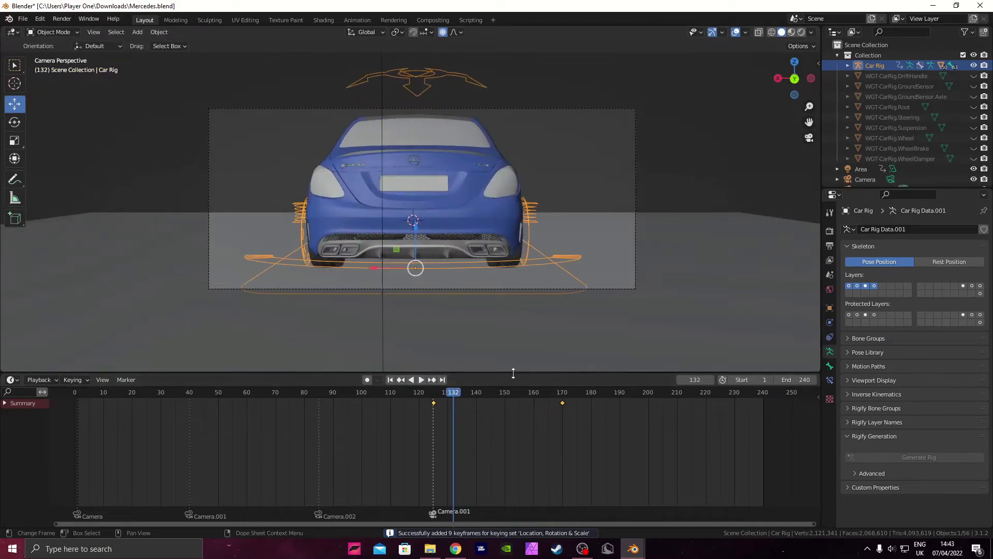
key("space")
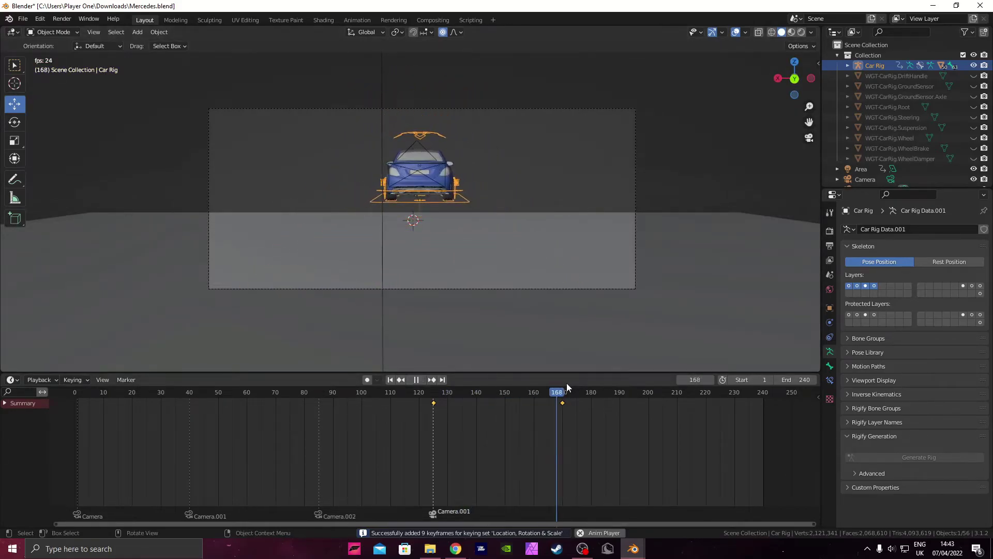
left_click(437, 396)
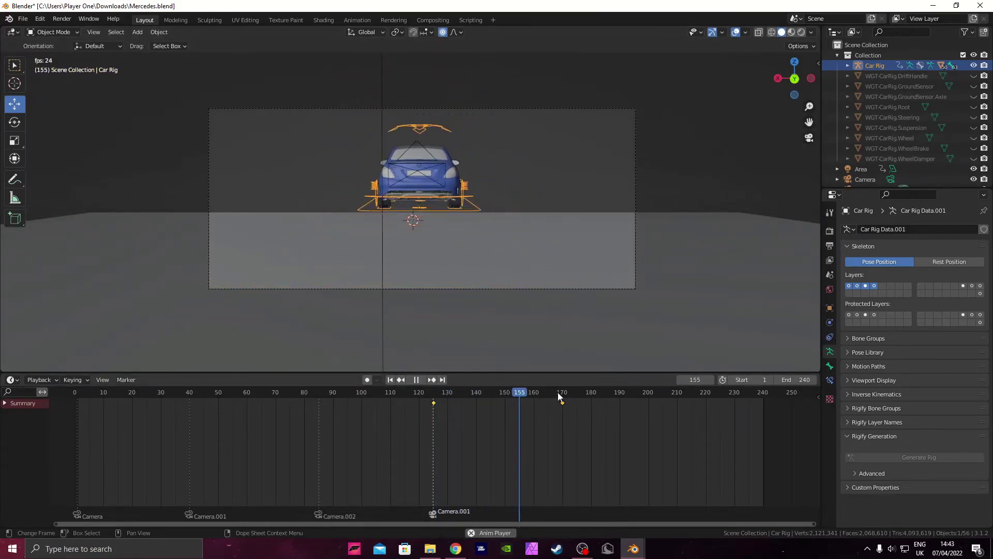
mouse_move(563, 396)
left_mouse_down()
mouse_move(572, 395)
mouse_move(465, 405)
mouse_move(563, 408)
left_mouse_up()
key("space")
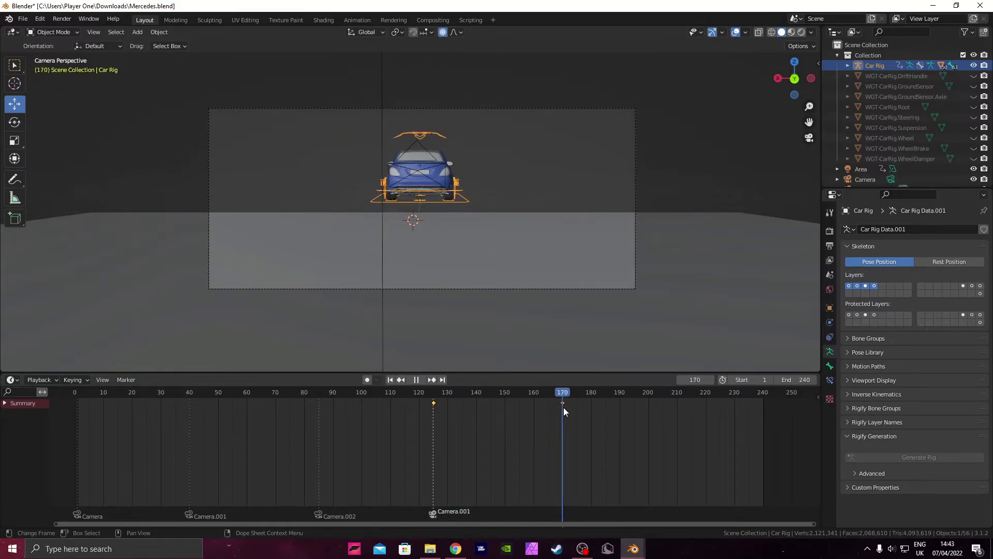
In top view, move the car body about 1.215 m along Y, re-key the rig at 170, and preview.
left_click(784, 61)
key("KP_1")
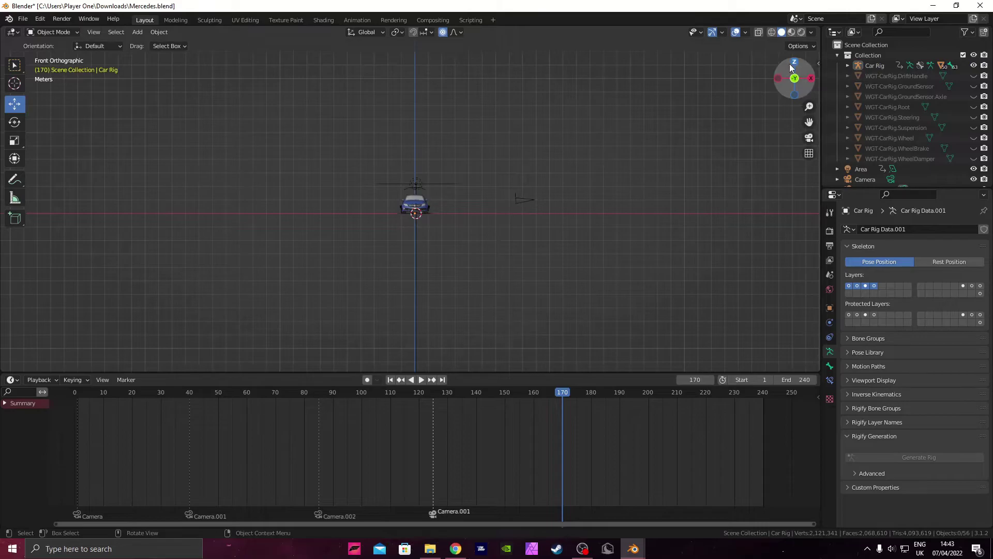
left_click(794, 63)
scroll(543, 248, "up", 1)
left_click(416, 344)
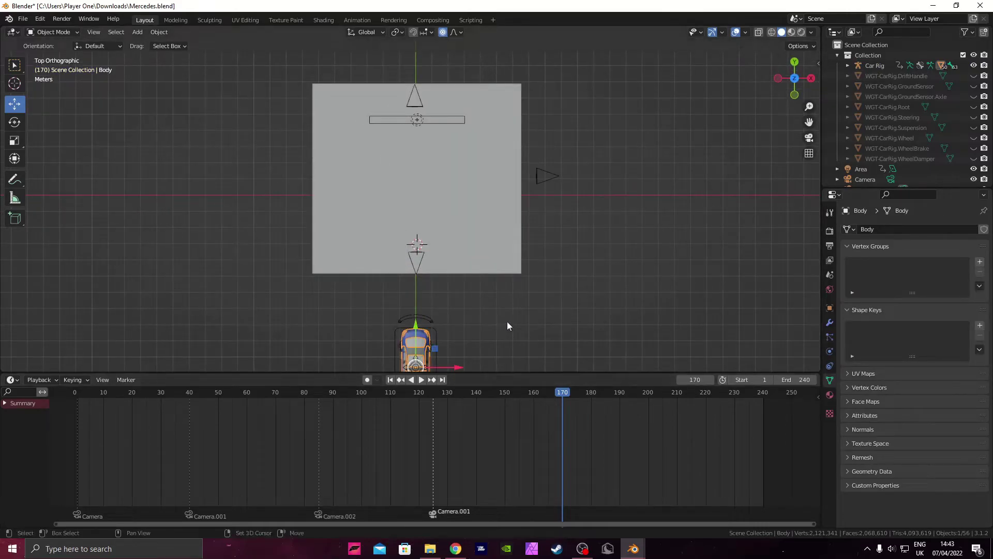
scroll(488, 294, "down", 3, "shift")
left_click_drag(417, 301, 437, 240)
left_click(422, 317)
middle_click_drag(437, 240, 533, 232)
key("i")
left_click_drag(558, 391, 465, 391)
key("space")
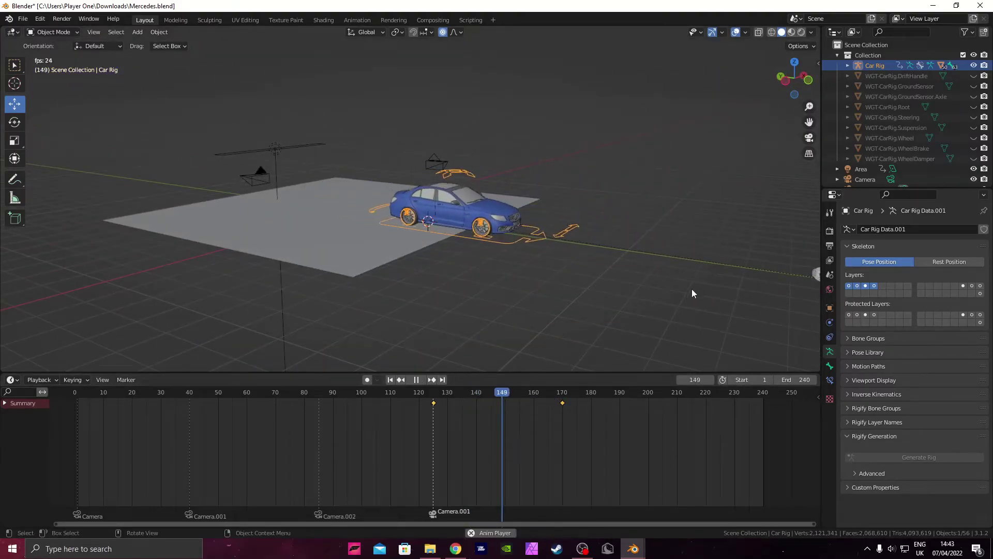
Delete the stray wheel object from the scene.
left_click(693, 287)
middle_click_drag(737, 278, 568, 350, "shift")
left_click(563, 267)
key("Delete")
Play the drive from frame 147 through frame 171 to check the ground coverage.
key("space")
left_click(491, 399)
scroll(499, 274, "down", 5)
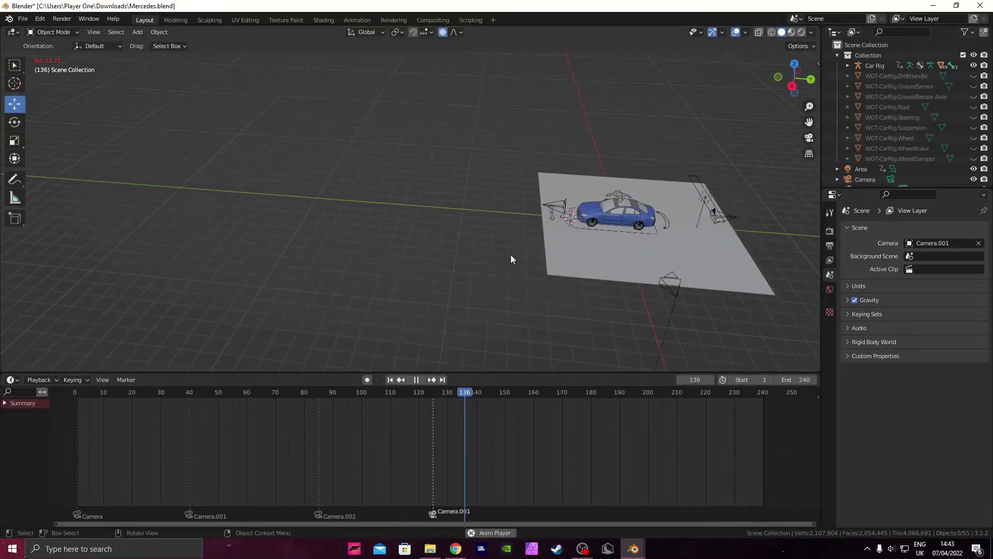
left_click(564, 398)
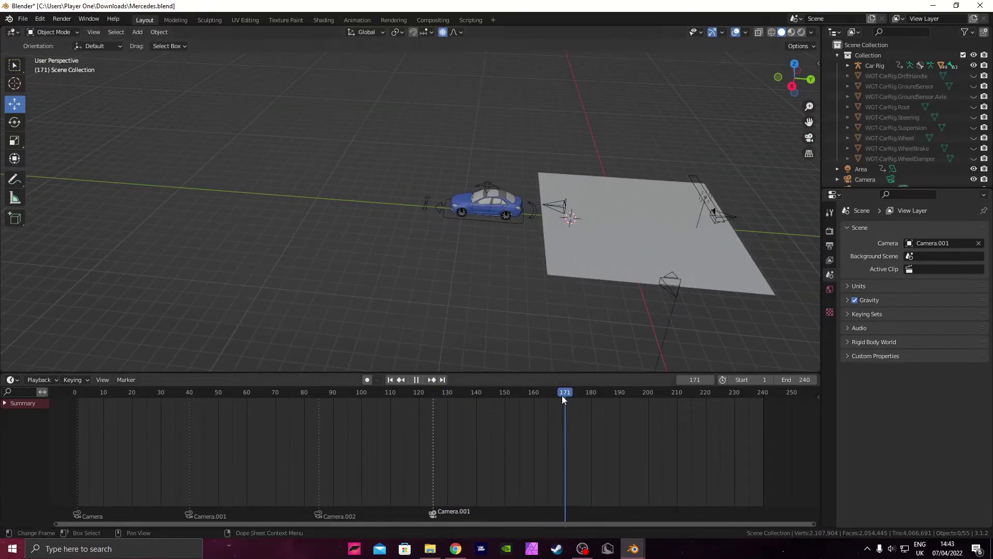
In top view, scale the ground plane along Y and shift it along Y.
left_click(629, 238)
left_click(794, 63)
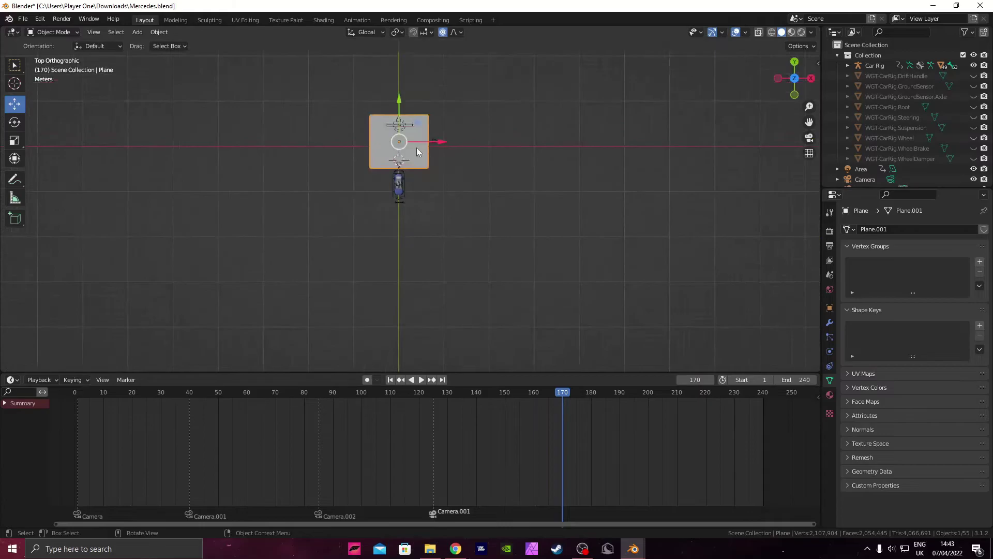
key("s")
key("y")
left_click(413, 52)
key("g")
key("y")
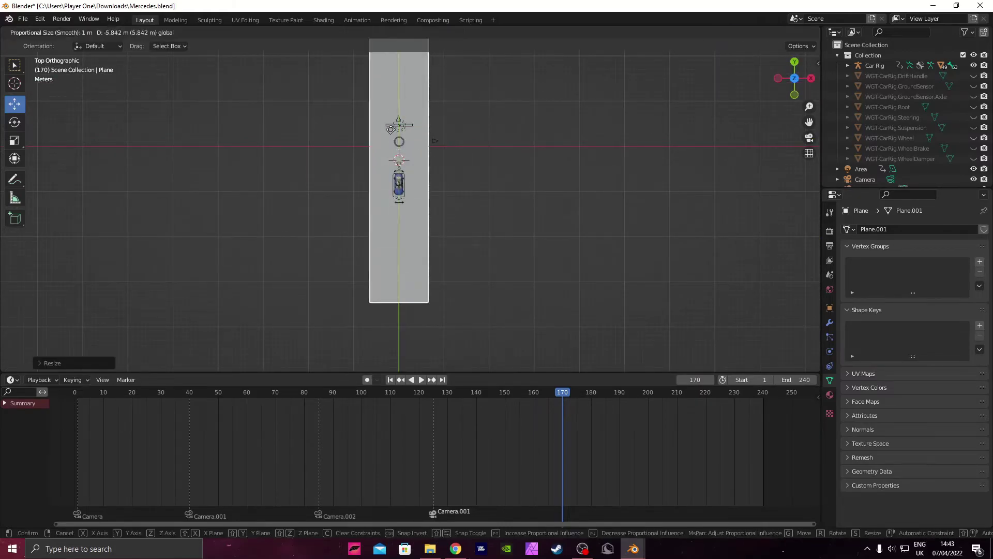
left_click(754, 152)
Play the animation from around frame 83 through the active camera.
left_click(809, 138)
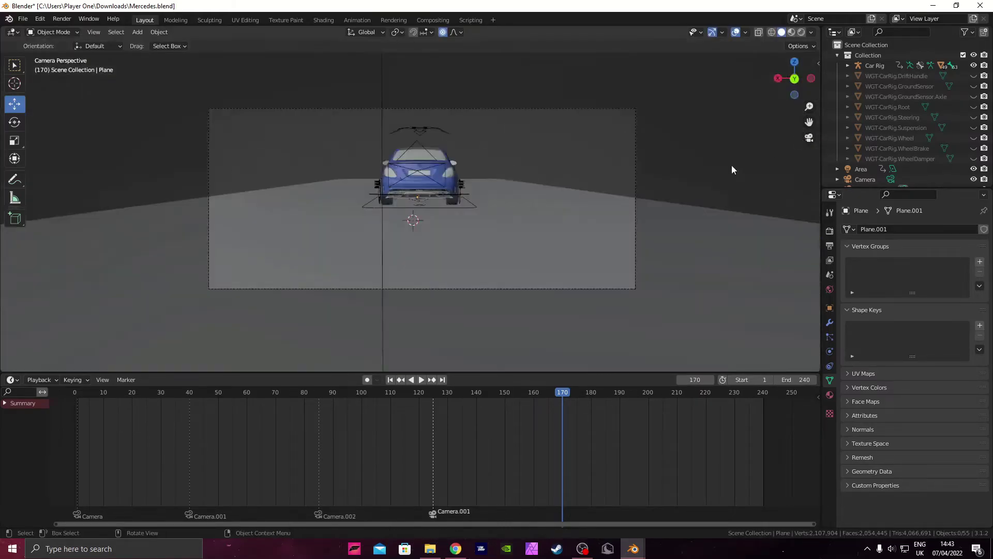
left_click_drag(564, 389, 312, 392)
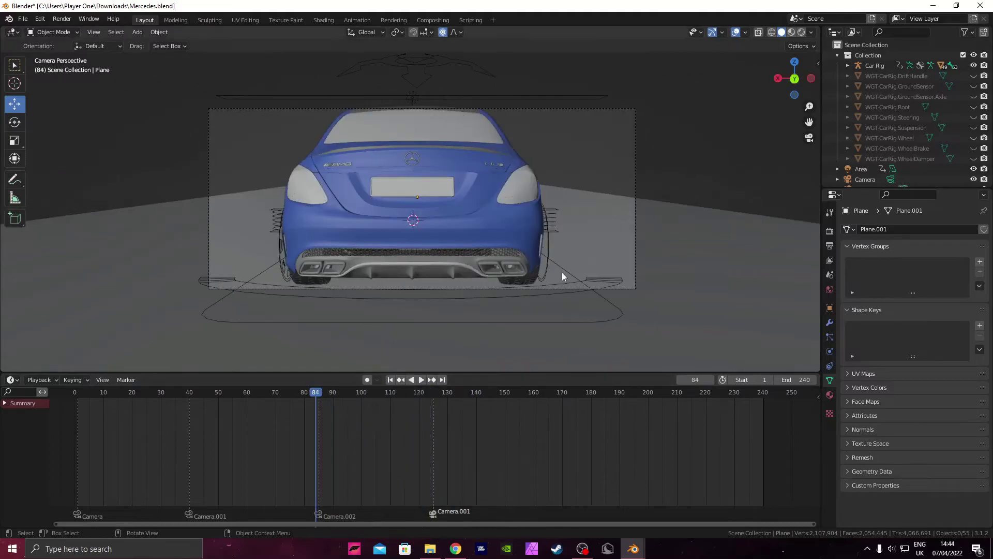
key("space")
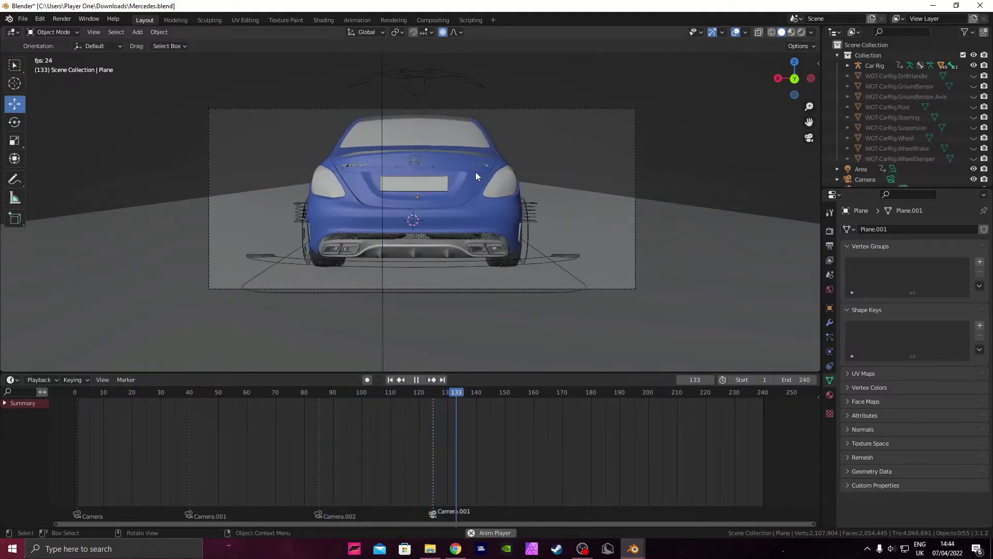
key("space")
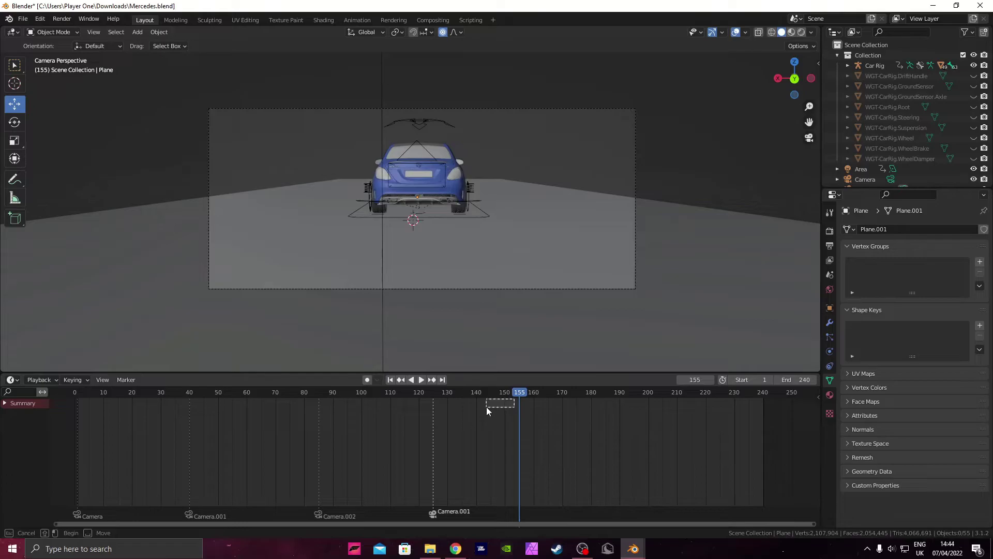
Select Camera.001 and keyframe its rotation at frame 140.
left_click_drag(519, 399, 447, 397)
key("space")
key("space")
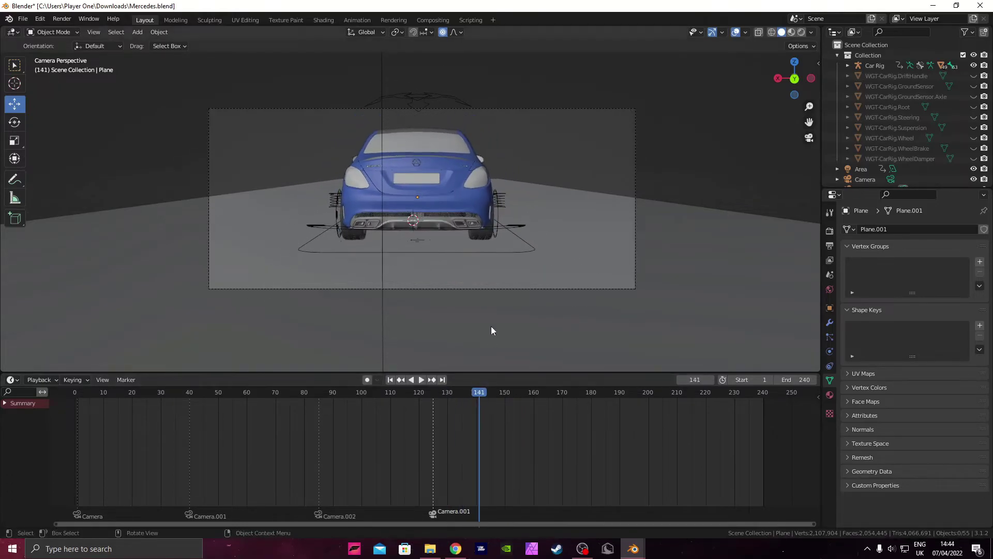
left_click(495, 288)
key("space")
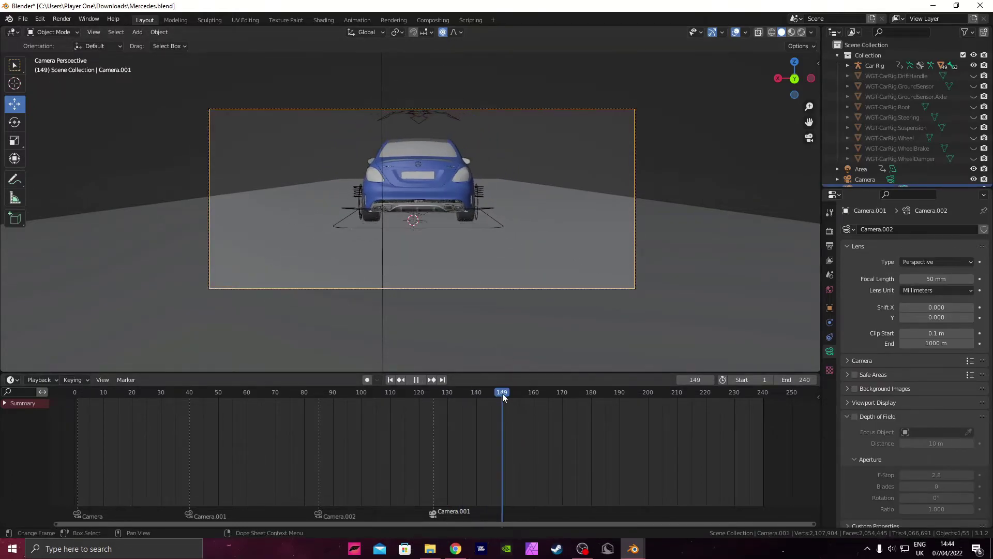
left_click_drag(504, 393, 477, 399)
key("space")
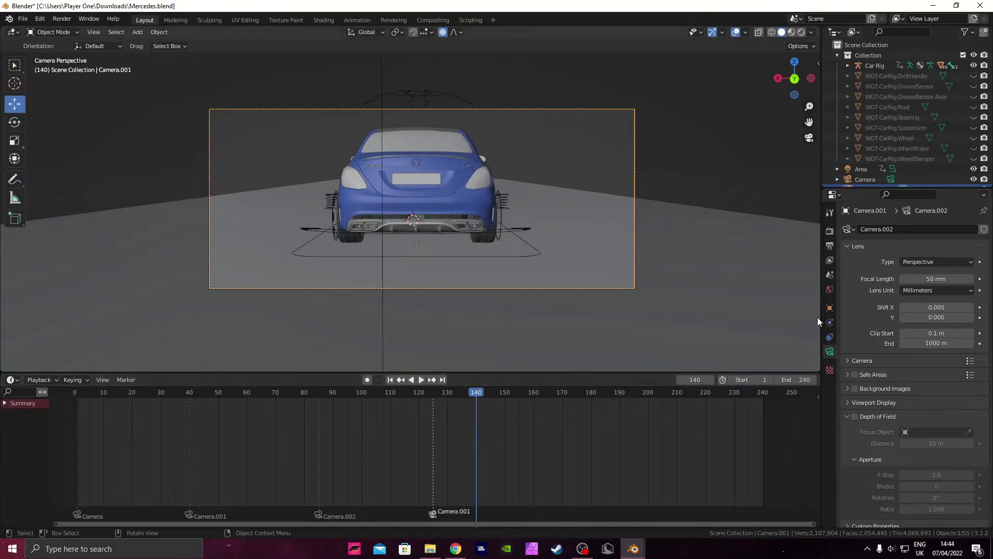
left_click(829, 307)
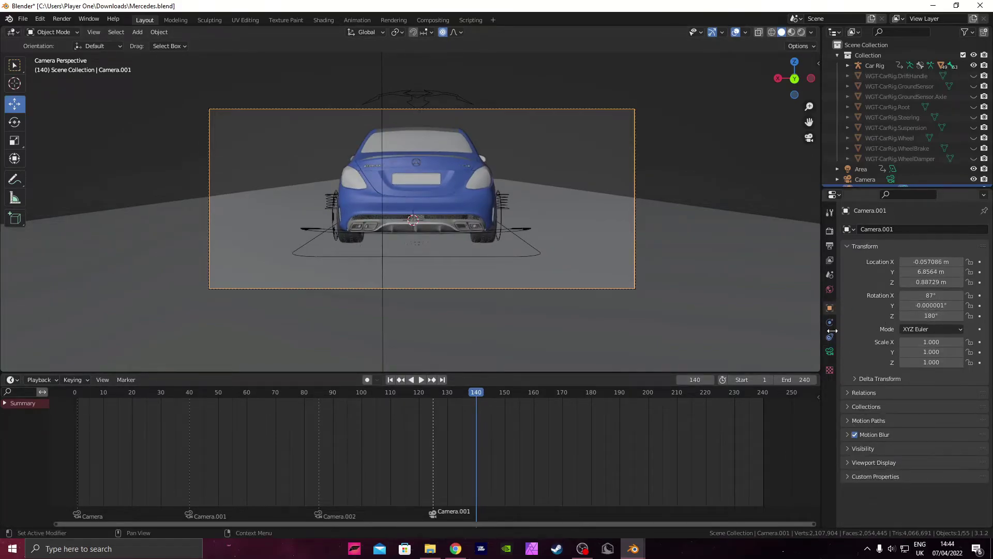
key("i")
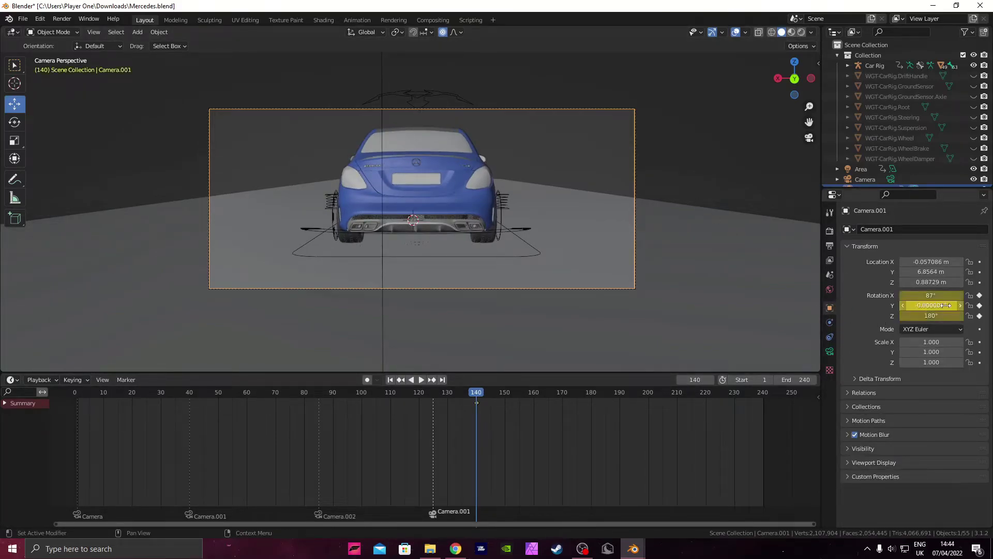
At frame 170, set Camera.001's Y rotation to -100°, keyframe it, and preview the spin.
key("space")
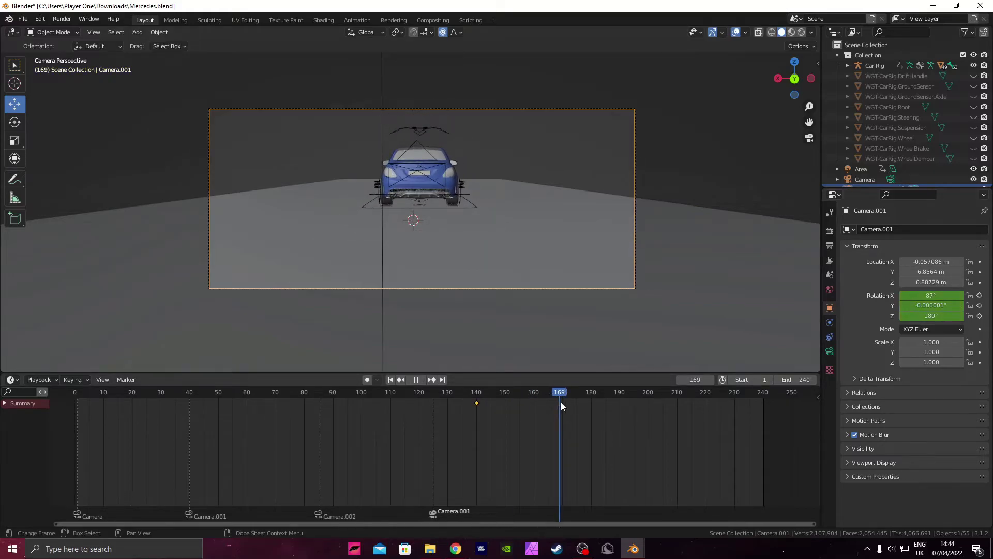
key("space")
left_click_drag(931, 305, 880, 305)
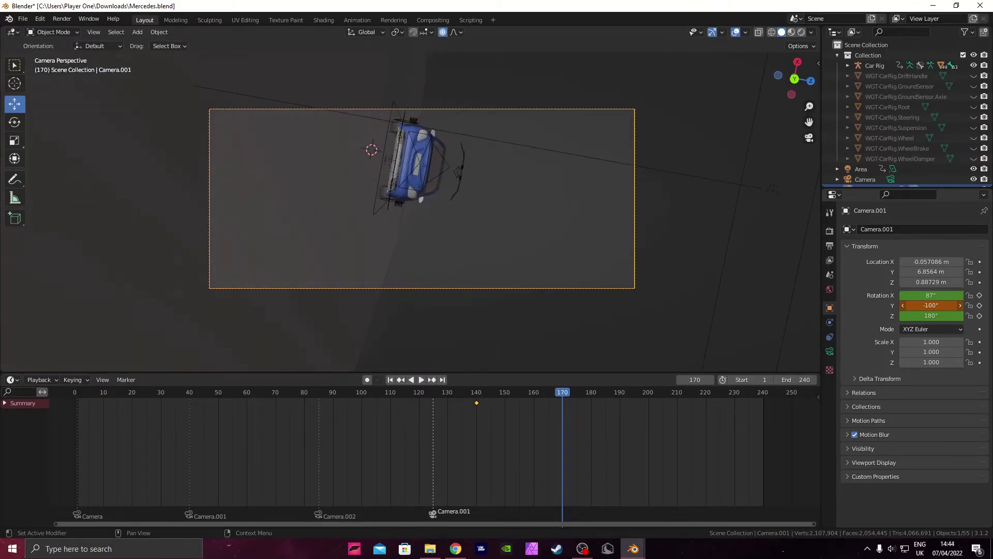
key("i")
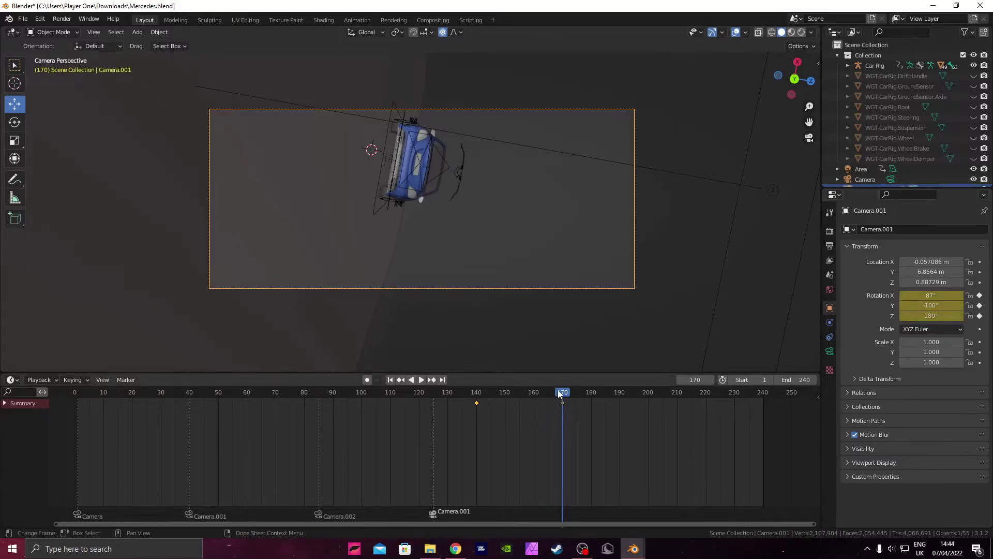
left_click_drag(558, 394, 451, 388)
key("space")
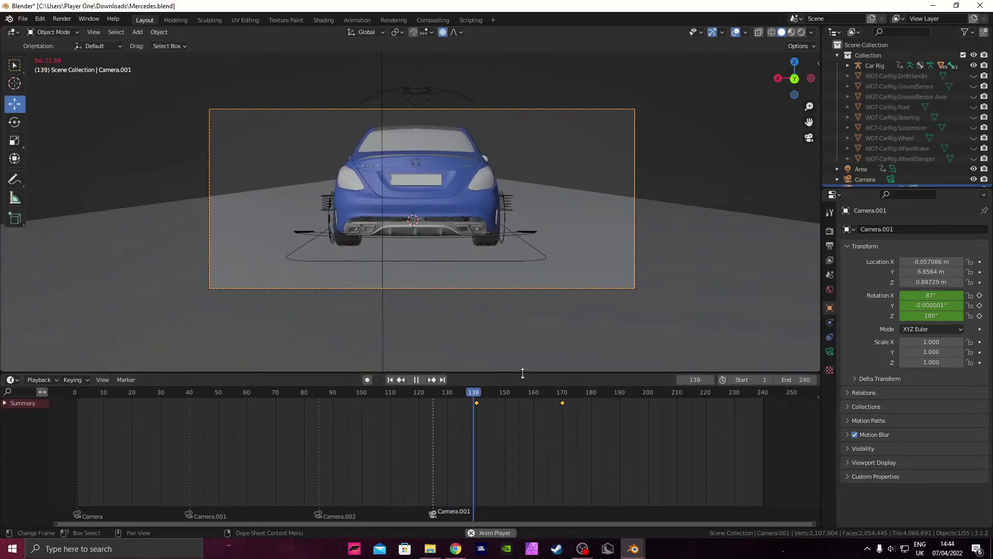
mouse_move(546, 393)
left_mouse_down()
mouse_move(560, 395)
mouse_move(468, 394)
mouse_move(562, 393)
left_mouse_up()
key("space")
key("space")
key("space")
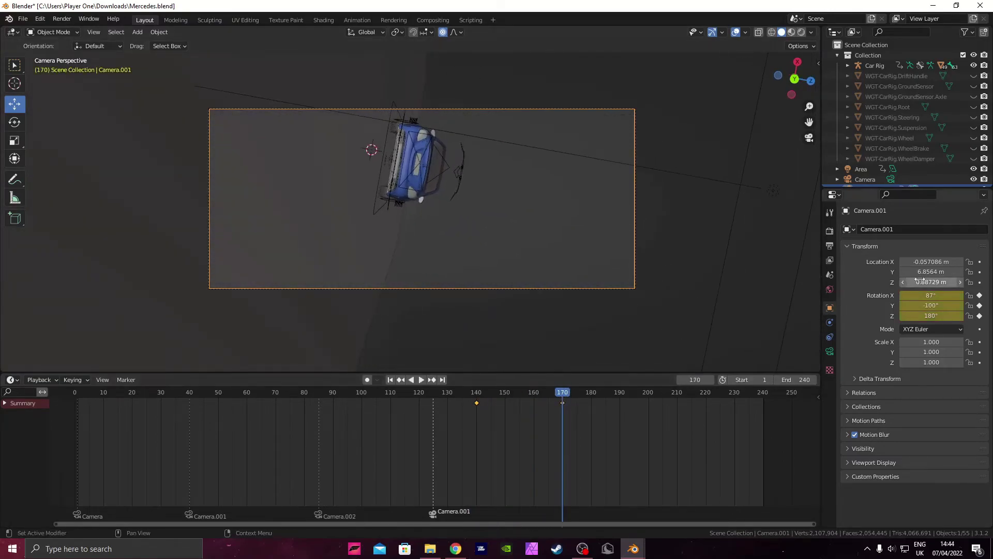
Key Camera.001 Location X at 0.34291 m on frame 170 and 0.082914 m on frame 140, then review.
left_click_drag(931, 261, 963, 261)
key("i")
left_click_drag(572, 392, 475, 398)
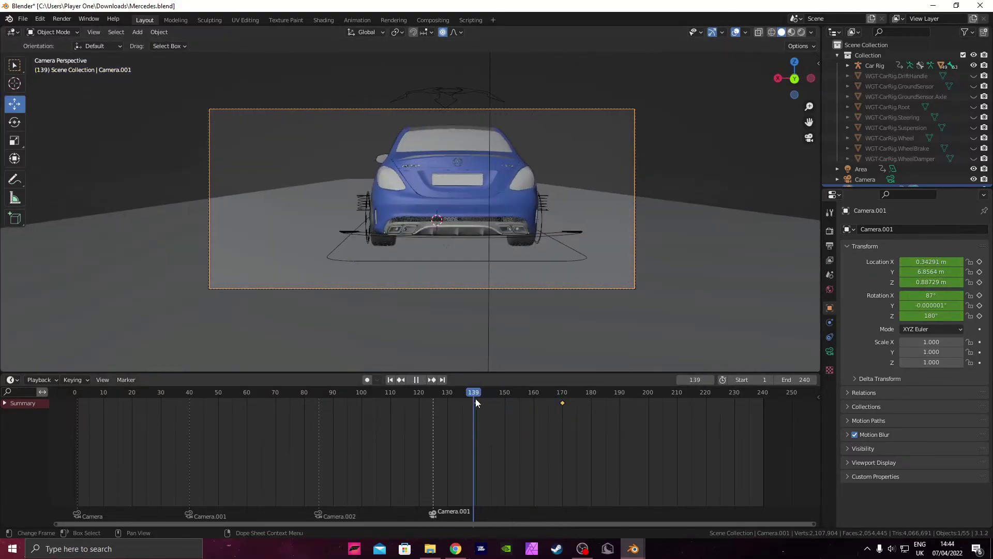
key("space")
left_click_drag(931, 271, 894, 262)
key("ctrl+z")
key("i")
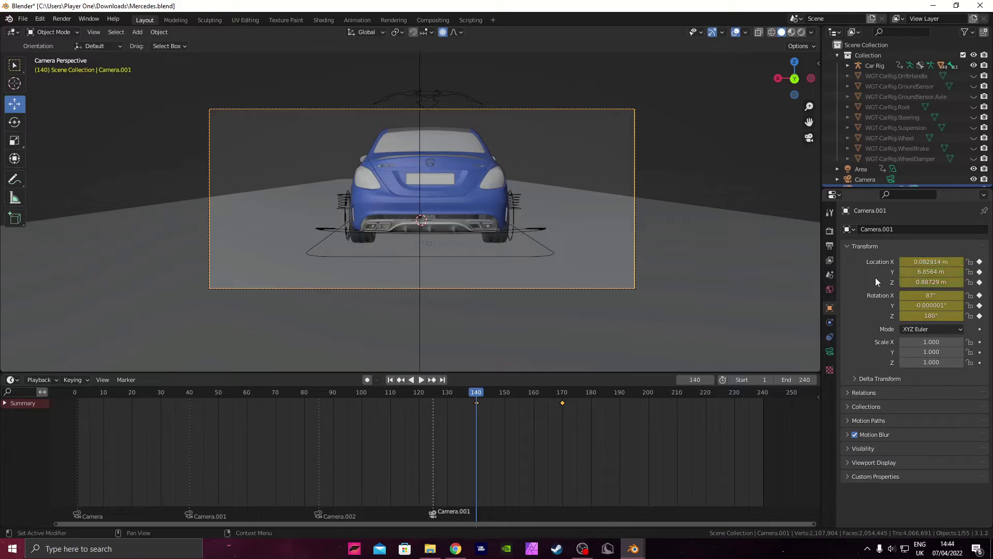
left_click_drag(458, 389, 158, 347)
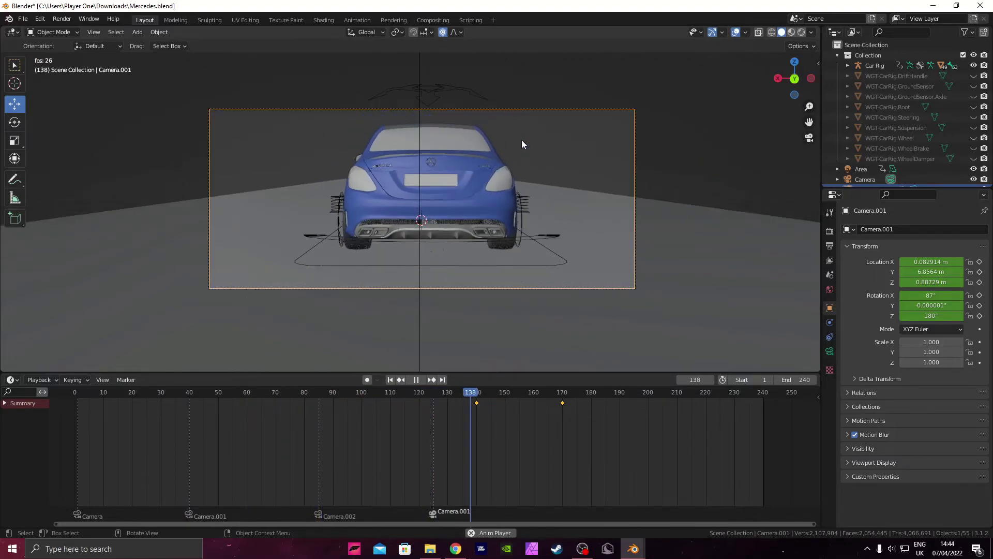
key("space")
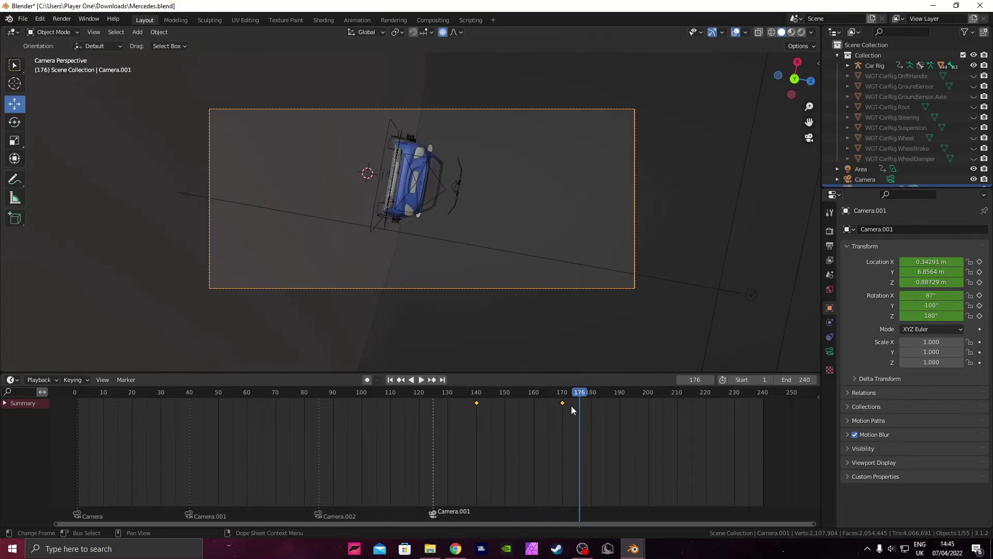
left_click_drag(571, 406, 121, 398)
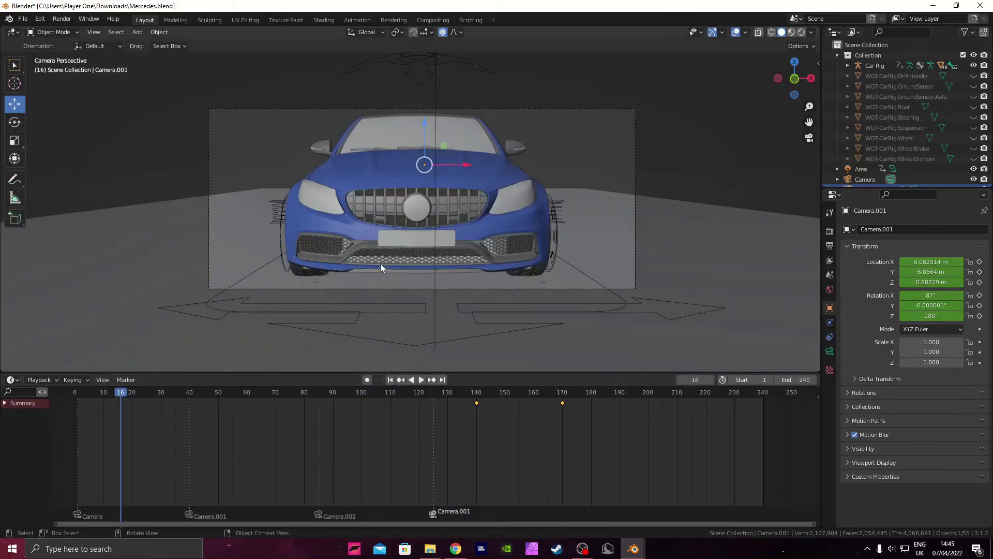
Move the front Camera to Location X -0.037086 m and delete its stray location keyframe.
left_click(636, 287)
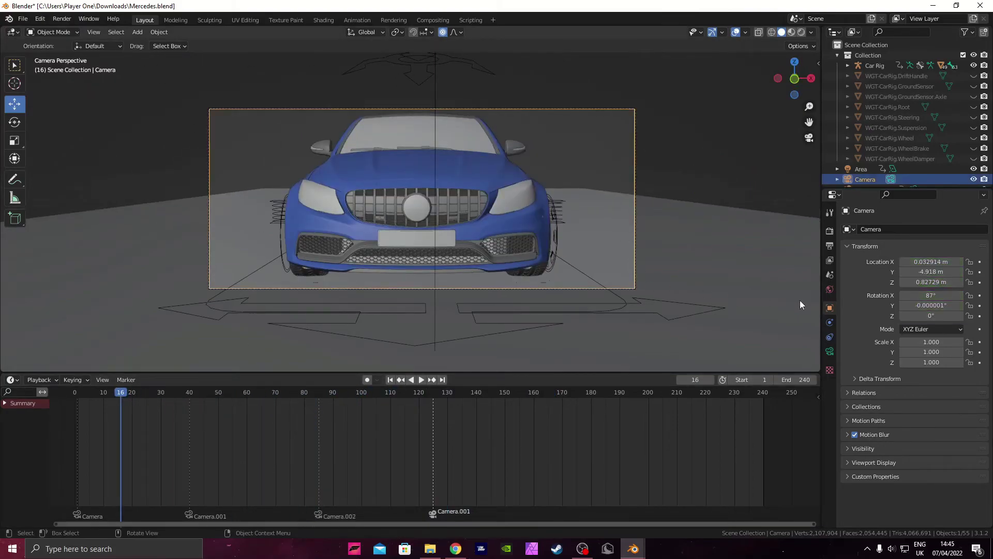
left_click_drag(931, 261, 927, 262)
key("i")
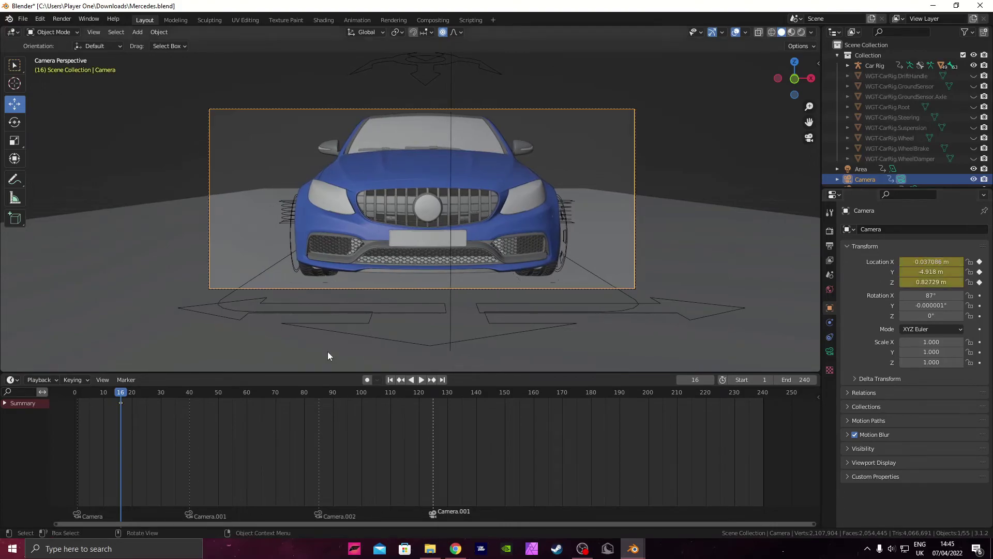
left_click_drag(121, 393, 563, 367)
key("x")
left_click(121, 402)
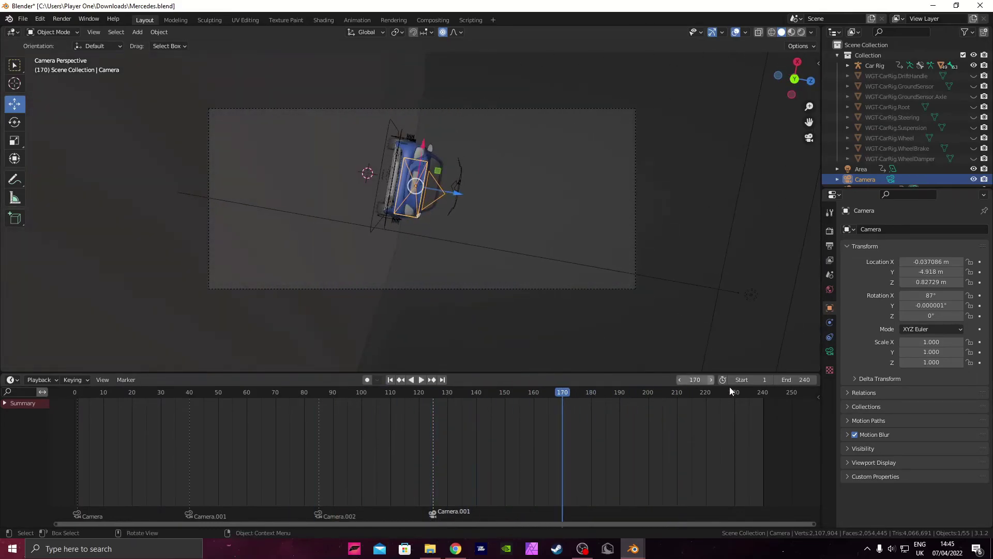
Set the animation's end frame to 170.
left_click(799, 379)
type("170")
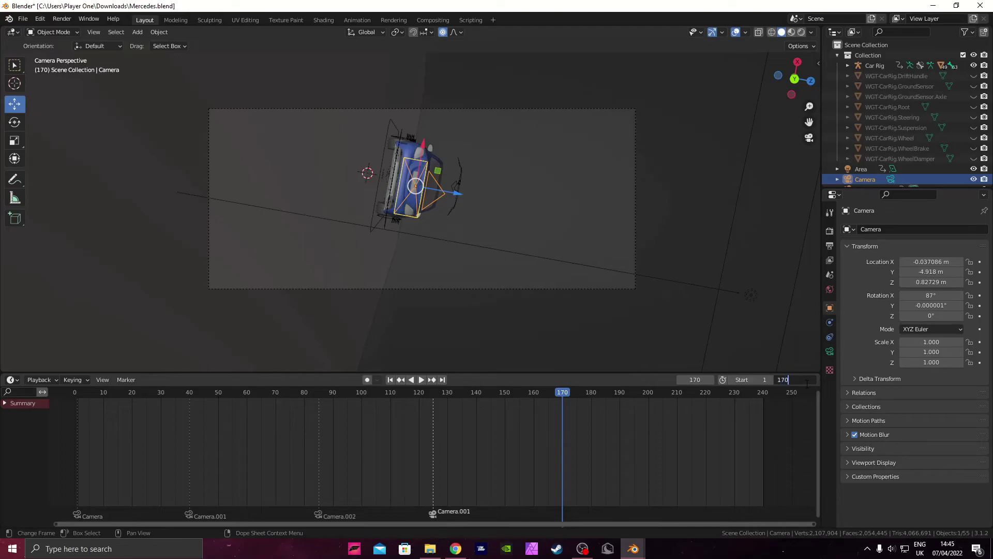
key("Return")
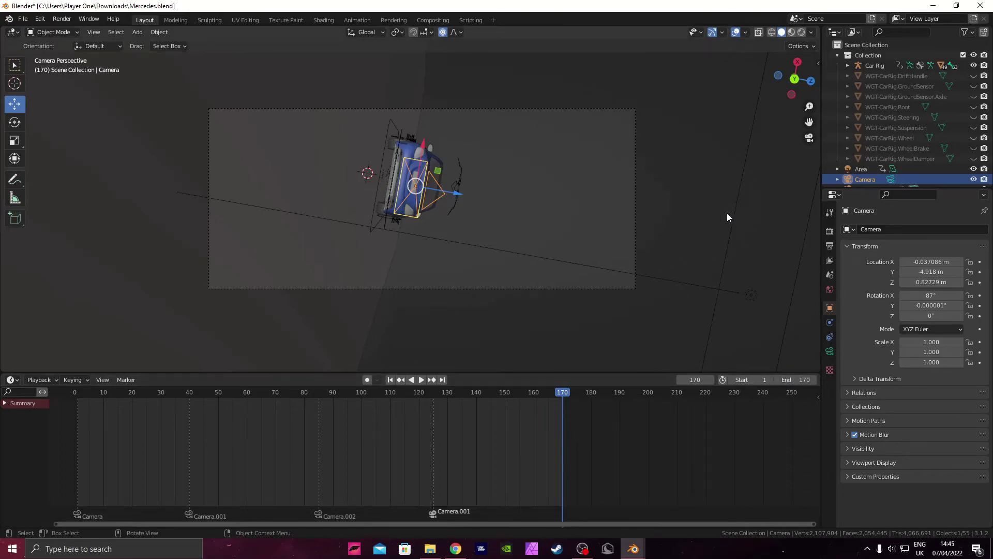
Start a Render Animation, then cancel it.
left_click(61, 19)
left_click(77, 30)
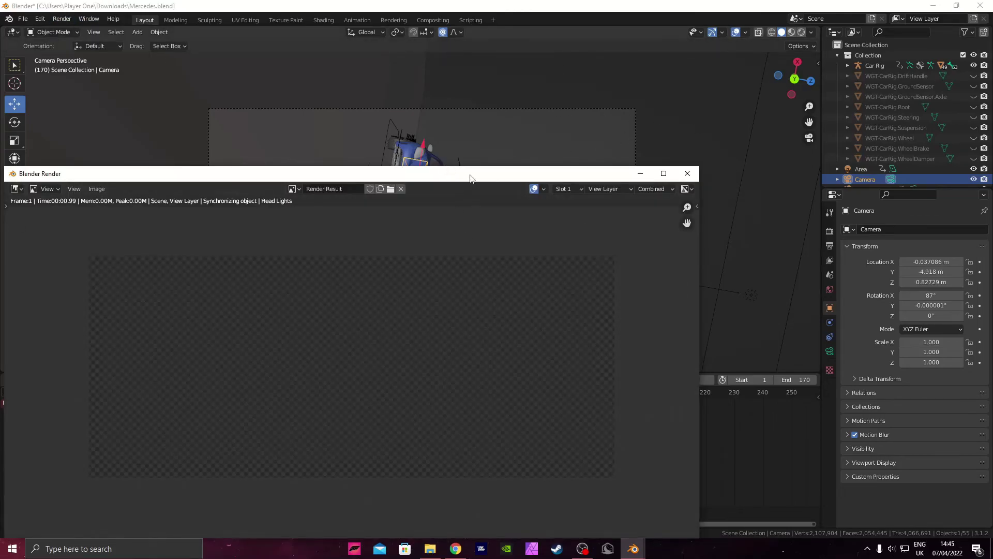
left_click_drag(471, 175, 593, 110)
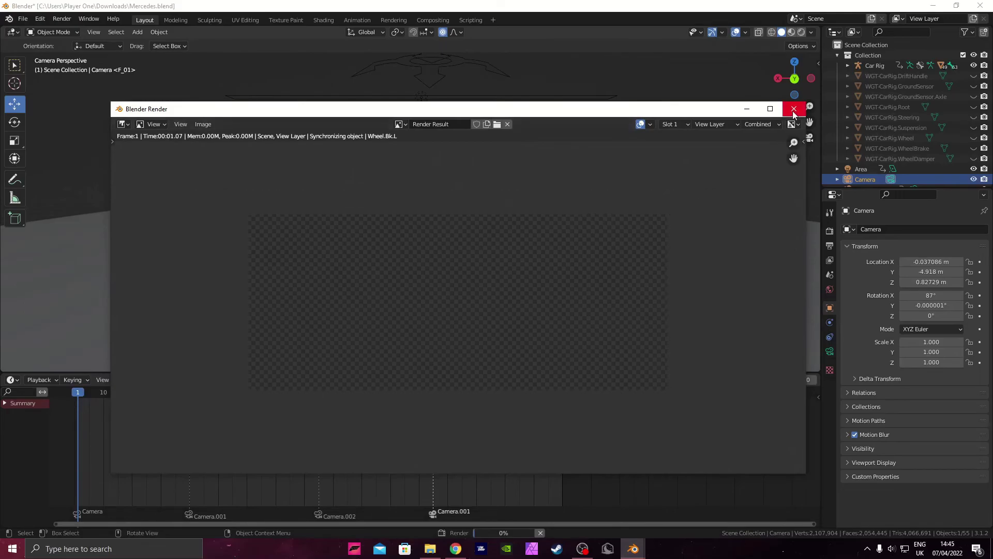
key("Escape")
Check the output settings: 2560×1080 resolution, frames 1–170.
left_click(830, 212)
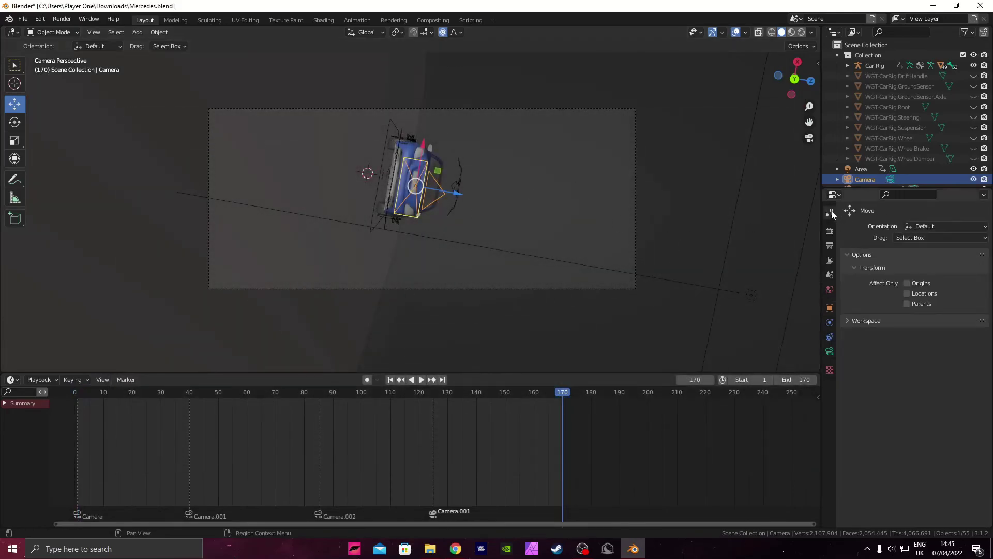
left_click(829, 229)
left_click(830, 245)
scroll(879, 422, "down", 1)
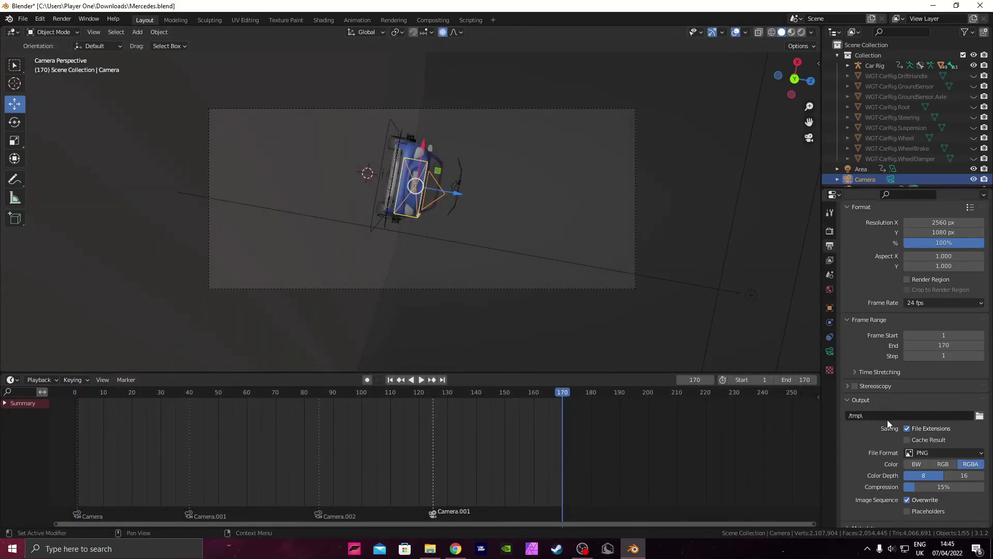
scroll(888, 428, "up", 1)
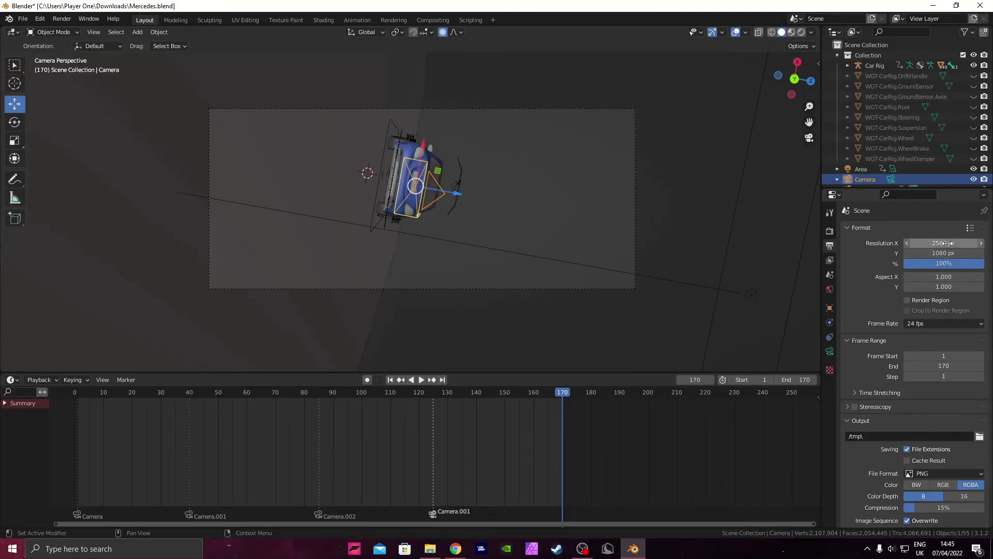
Set the Cycles final render denoiser to OptiX instead of OpenImageDenoise.
left_click(830, 229)
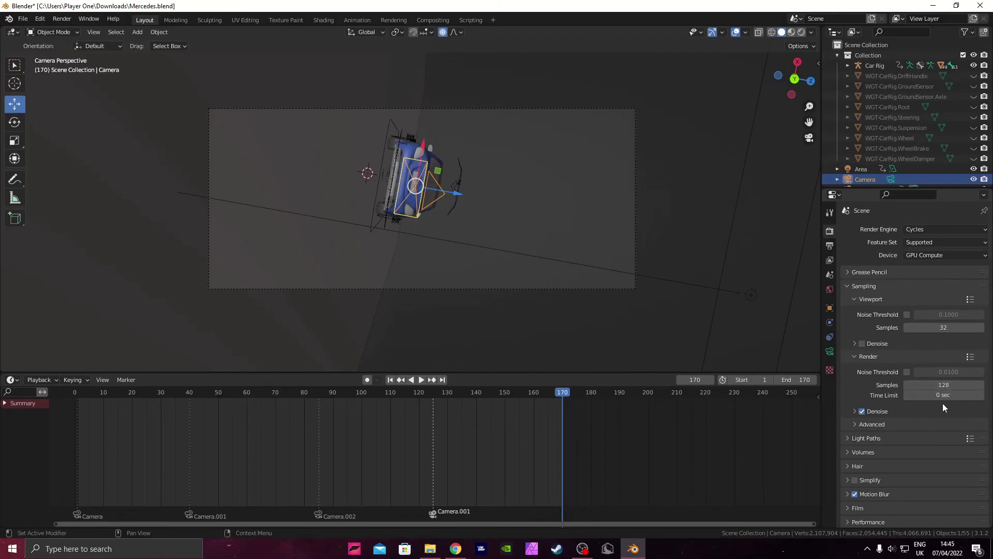
left_click(883, 411)
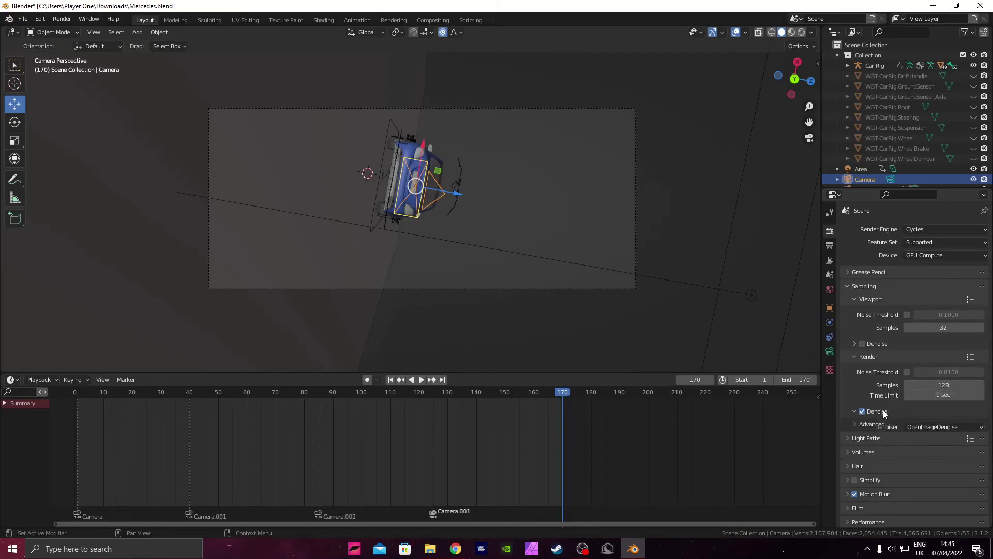
left_click(943, 430)
left_click(943, 436)
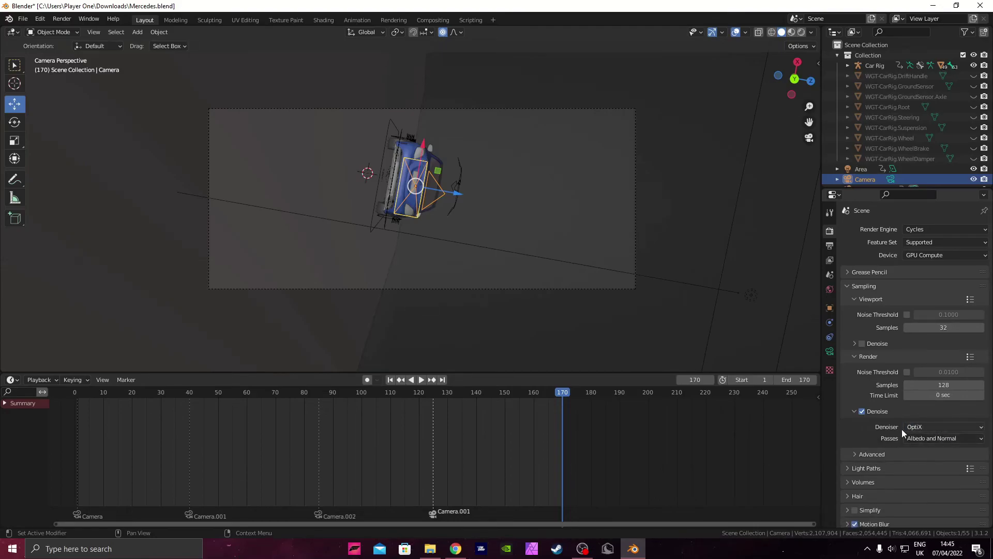
left_click(732, 194)
left_click(927, 428)
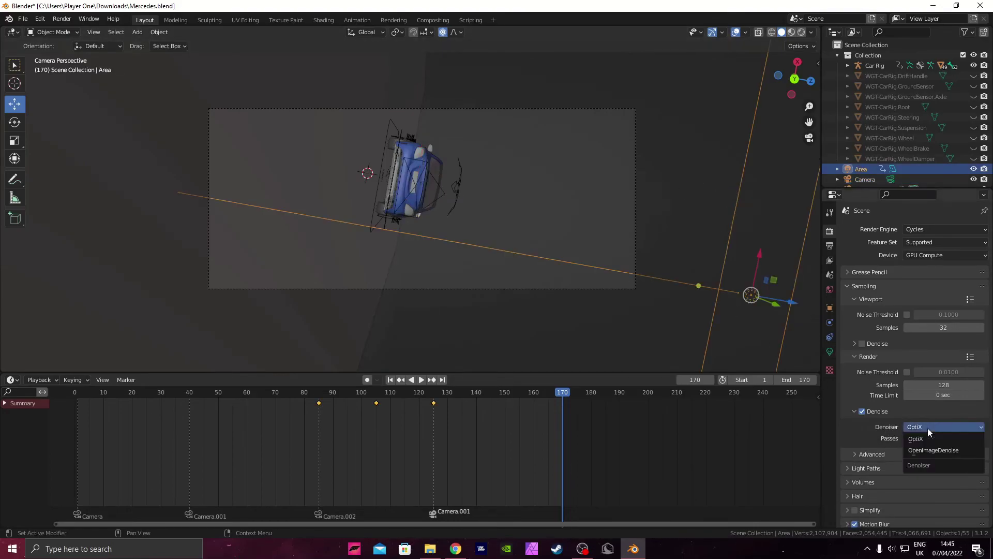
left_click(934, 450)
left_click(950, 428)
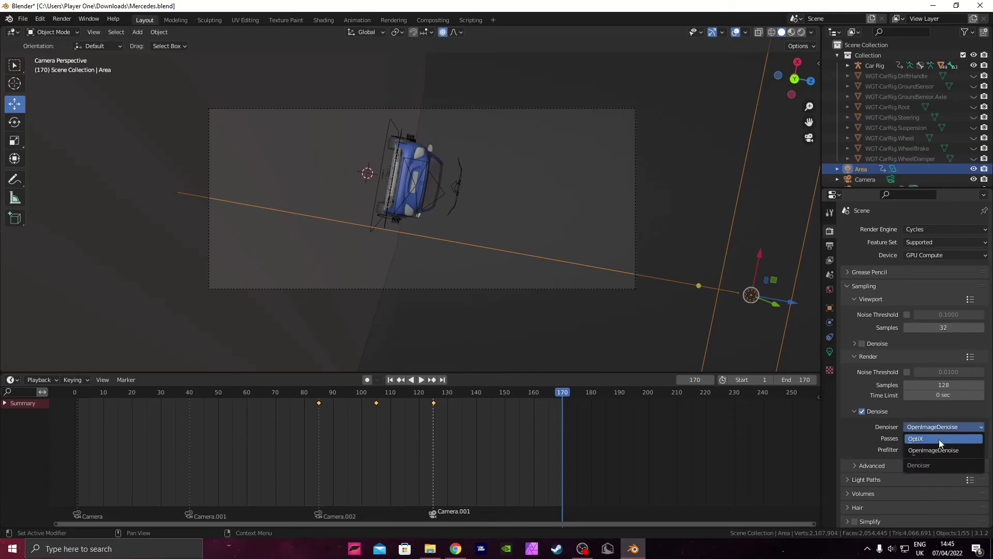
left_click(939, 439)
Deselect the Area light and orbit to a near top-down view of the scene.
left_click(635, 198)
middle_click_drag(635, 198, 520, 118)
scroll(460, 278, "down", 3)
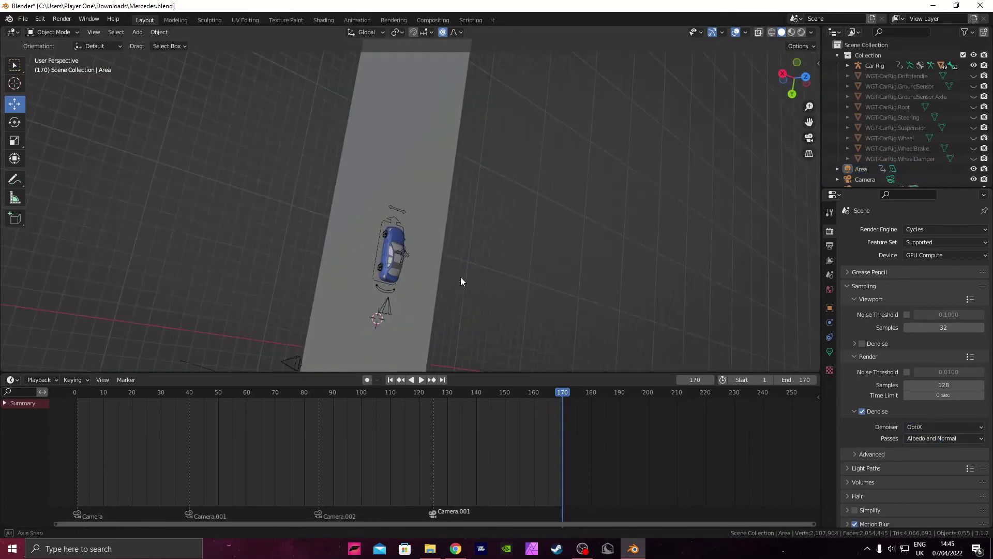
middle_click_drag(460, 278, 487, 212)
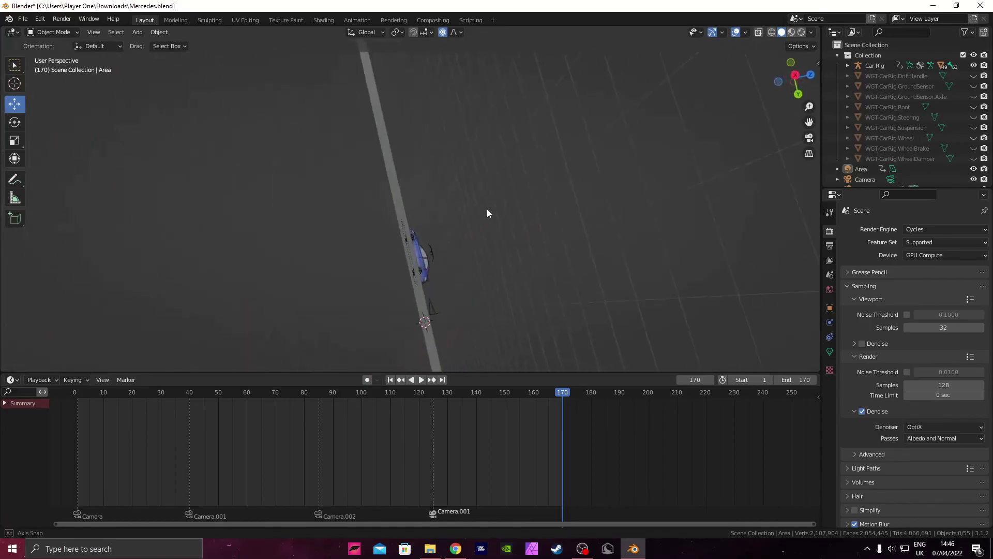